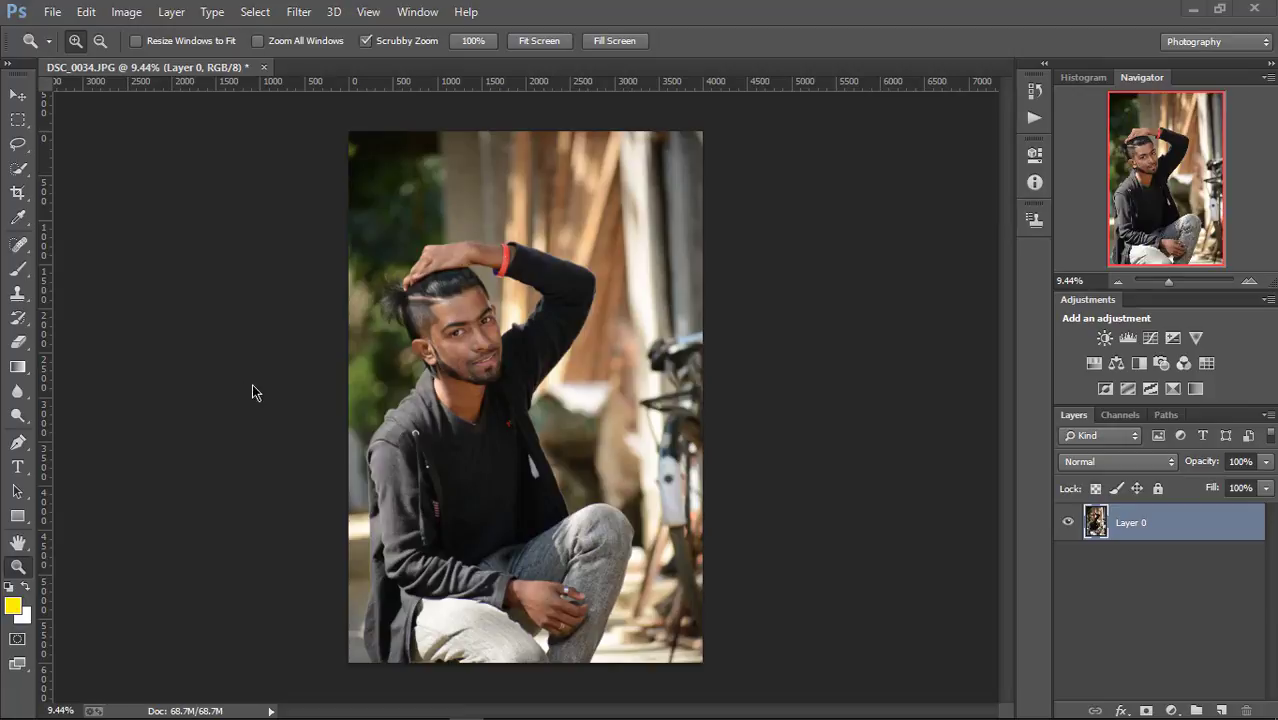
Step: Apply Shadows/Highlights to the portrait with shadows radius 97 px and highlights tonal width 75
click(126, 11)
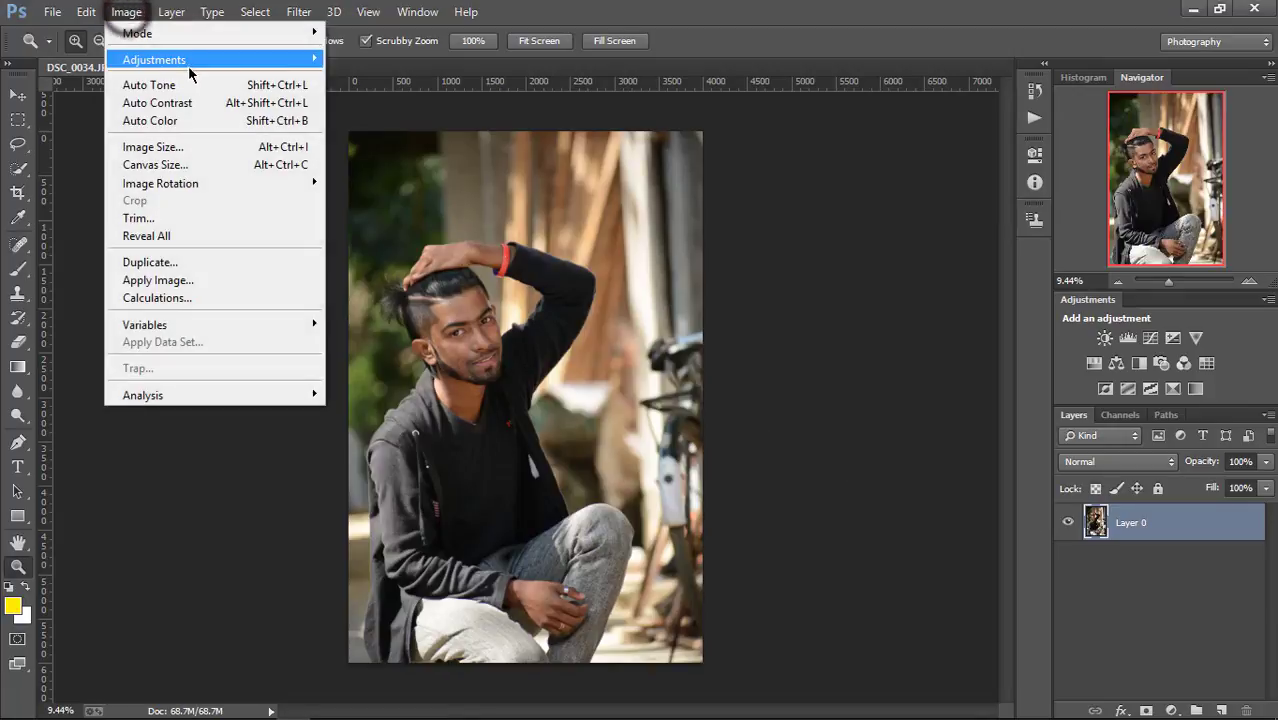
click(185, 59)
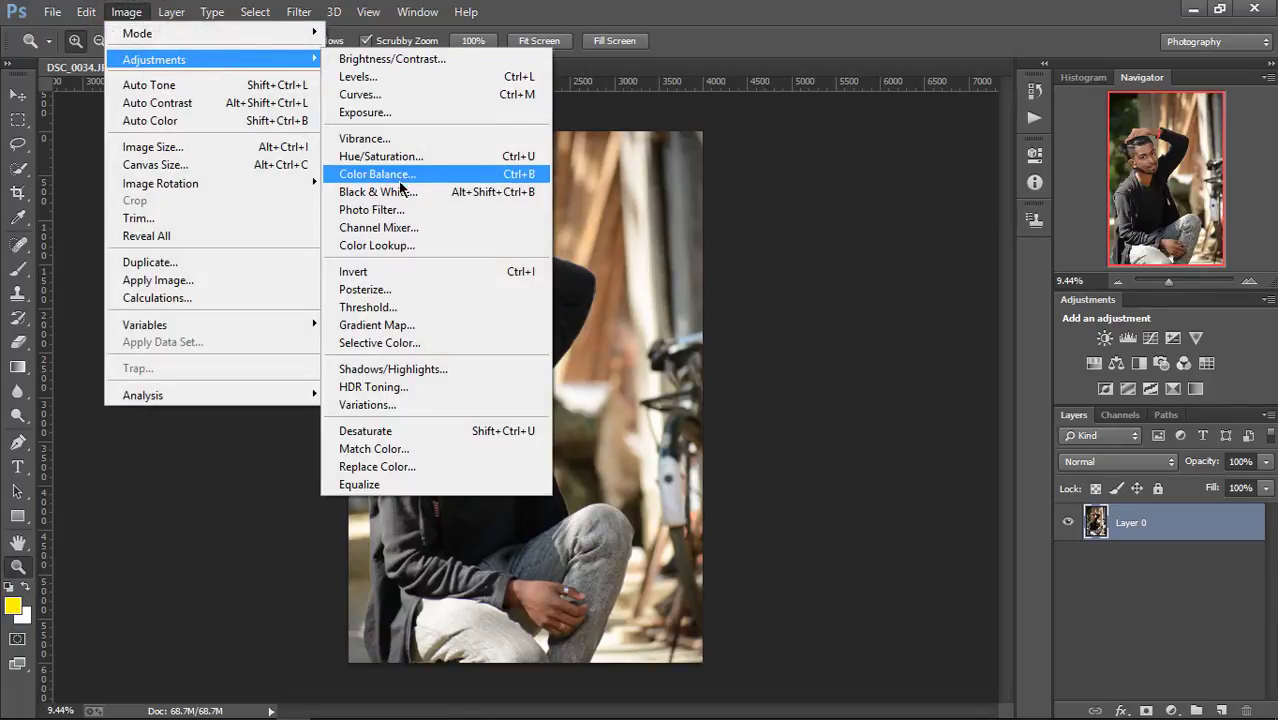
click(421, 372)
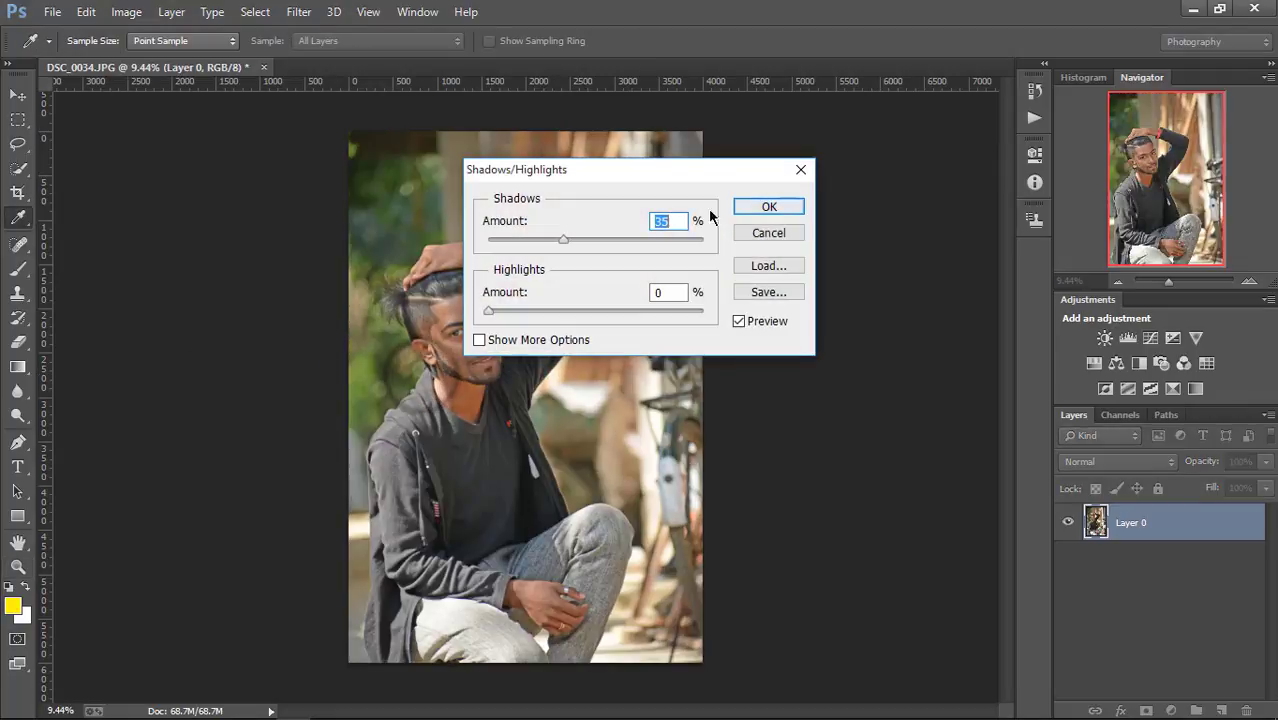
click(520, 345)
drag(520, 321, 558, 320)
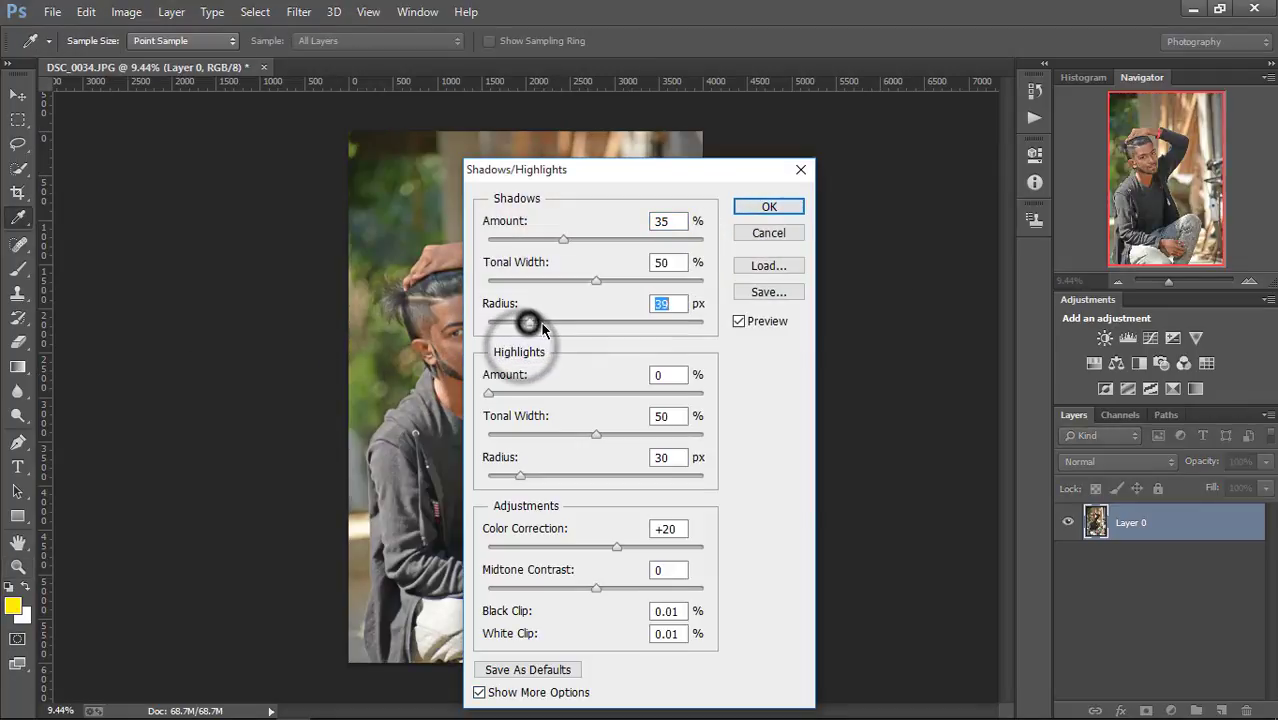
drag(583, 169, 809, 121)
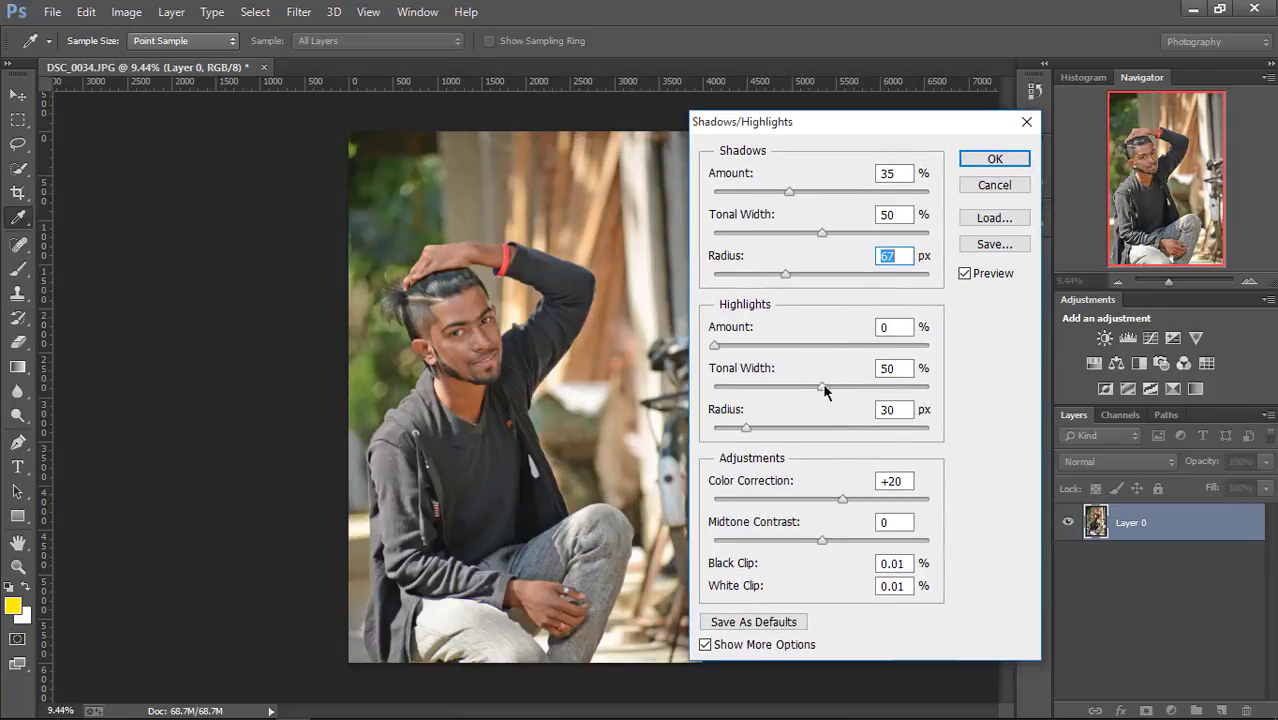
drag(794, 389, 876, 389)
drag(815, 278, 822, 276)
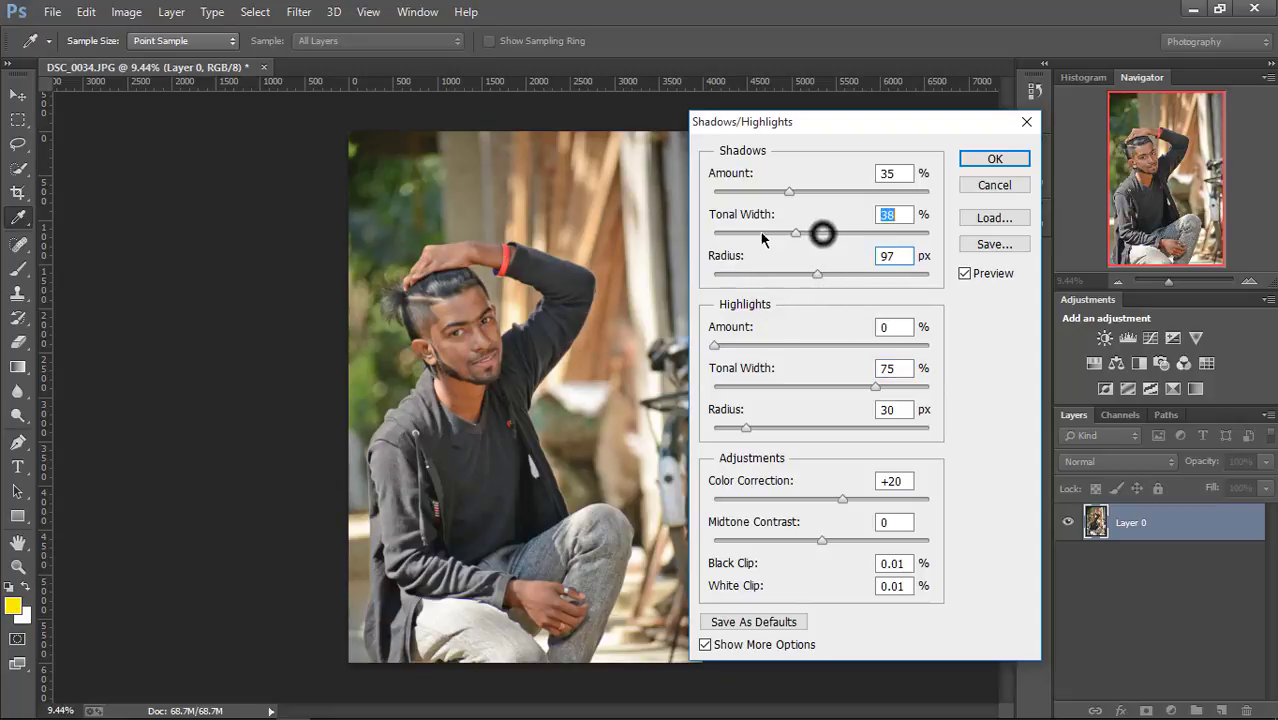
mouse_move(822, 232)
mouse_down()
mouse_move(803, 233)
mouse_move(876, 235)
mouse_up()
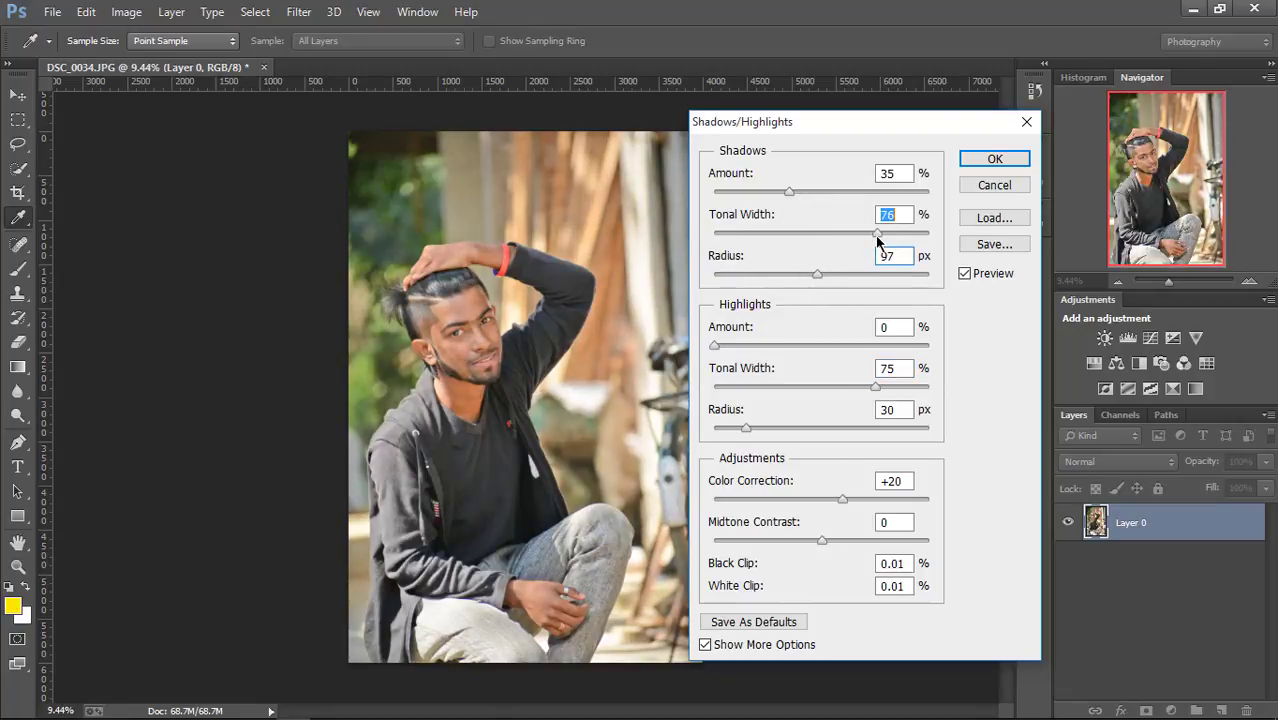
click(995, 158)
key(z)
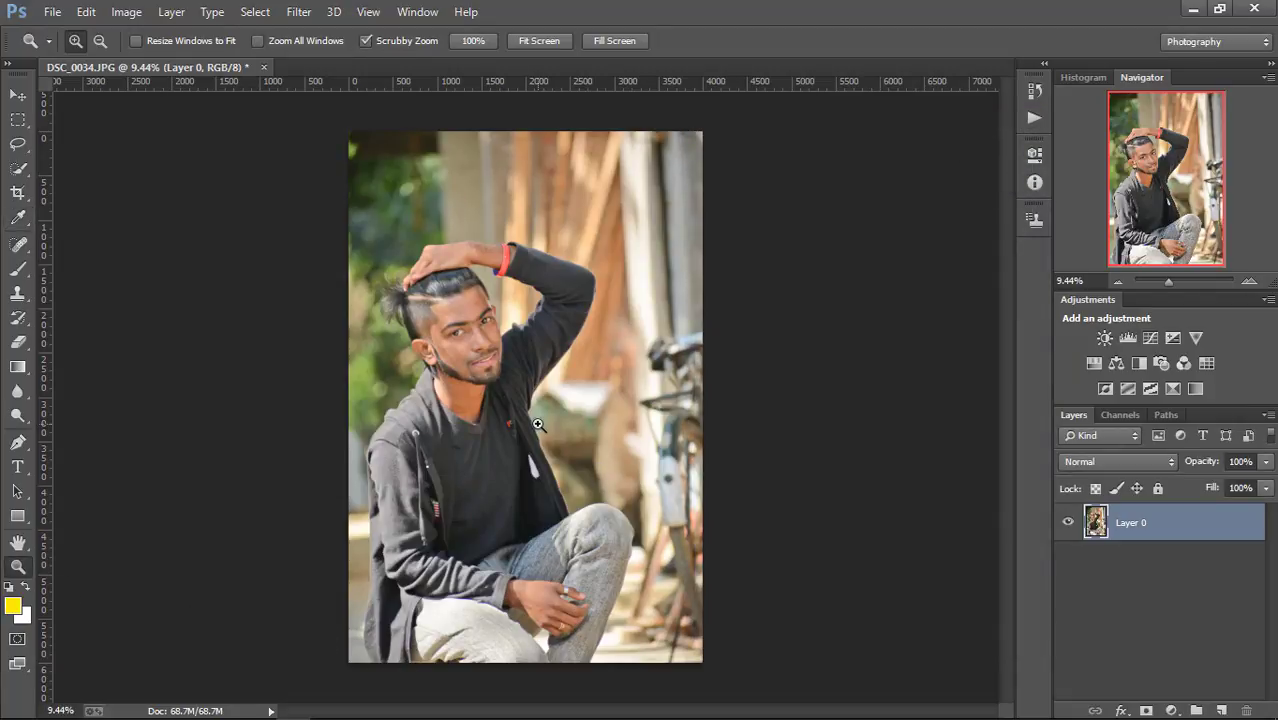
Step: Zoom in on the man's face, then switch to the city-wallpaper-10.jpg skyline document
mouse_move(476, 326)
mouse_down()
mouse_move(564, 312)
mouse_move(521, 335)
mouse_up()
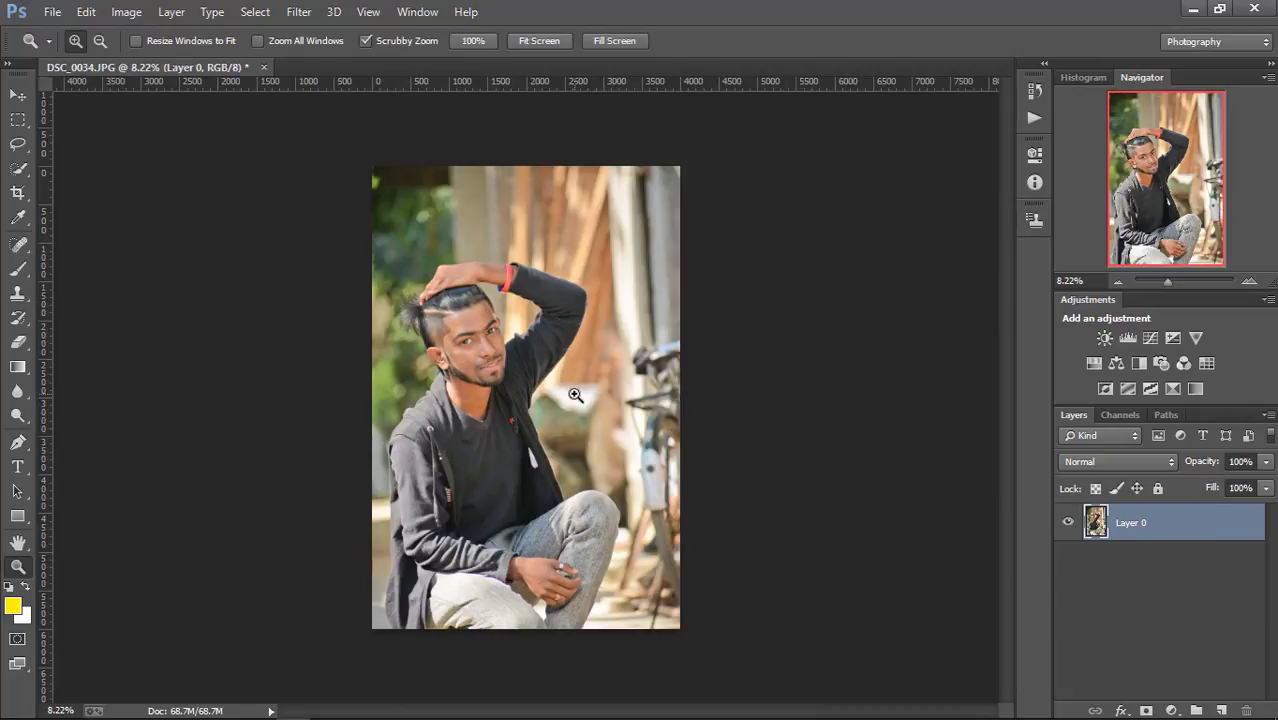
drag(574, 393, 593, 394)
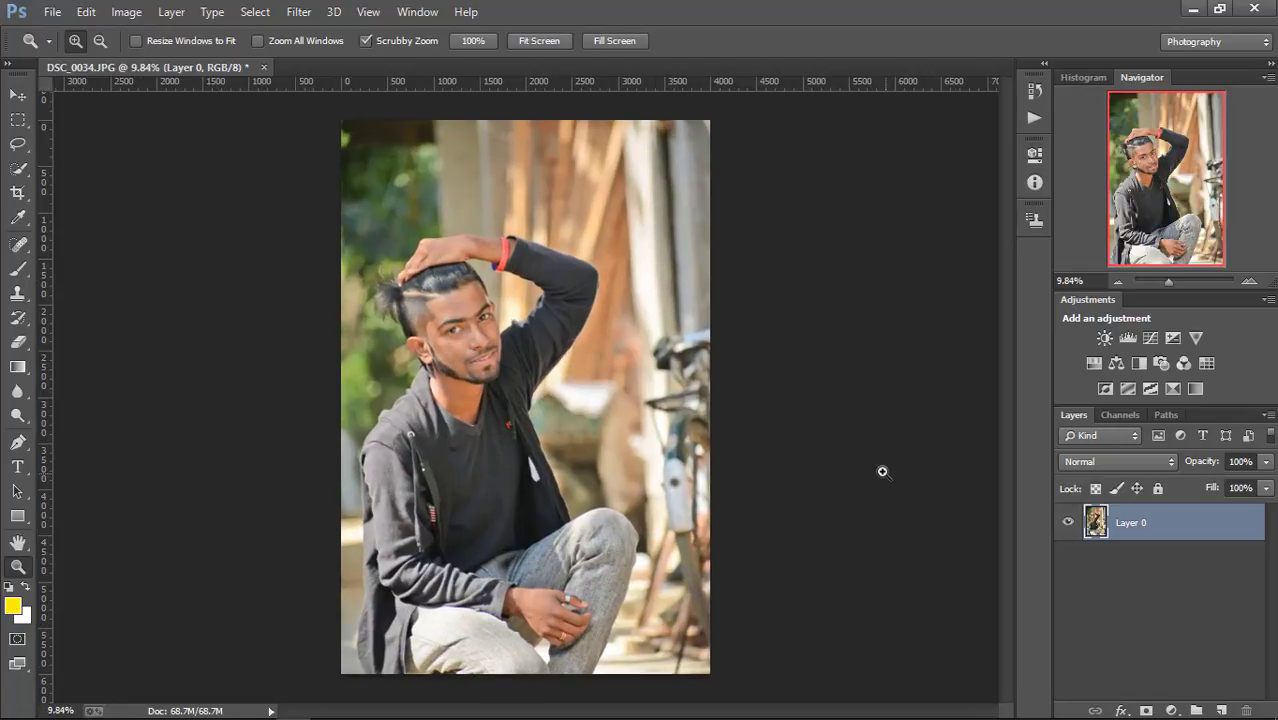
click(467, 706)
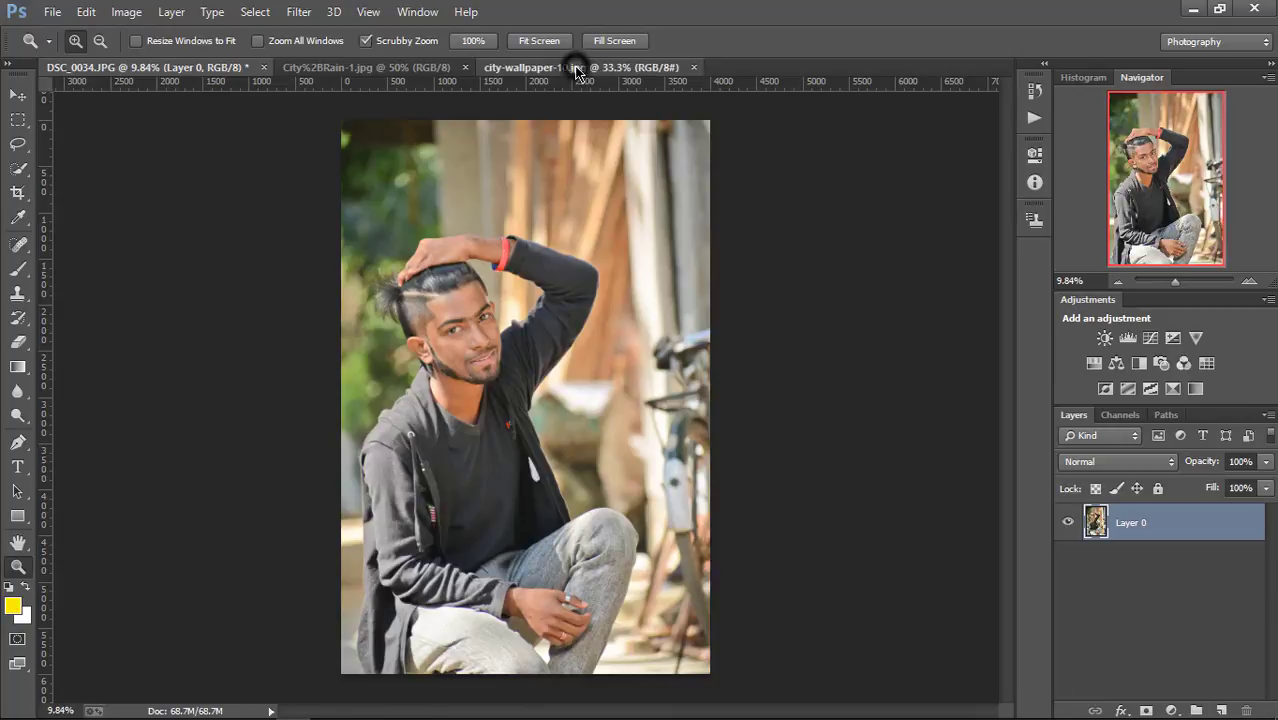
click(574, 67)
Step: Float the skyline window and drag the skyline image into City%2BRain-1.jpg with the Move tool
drag(520, 67, 575, 212)
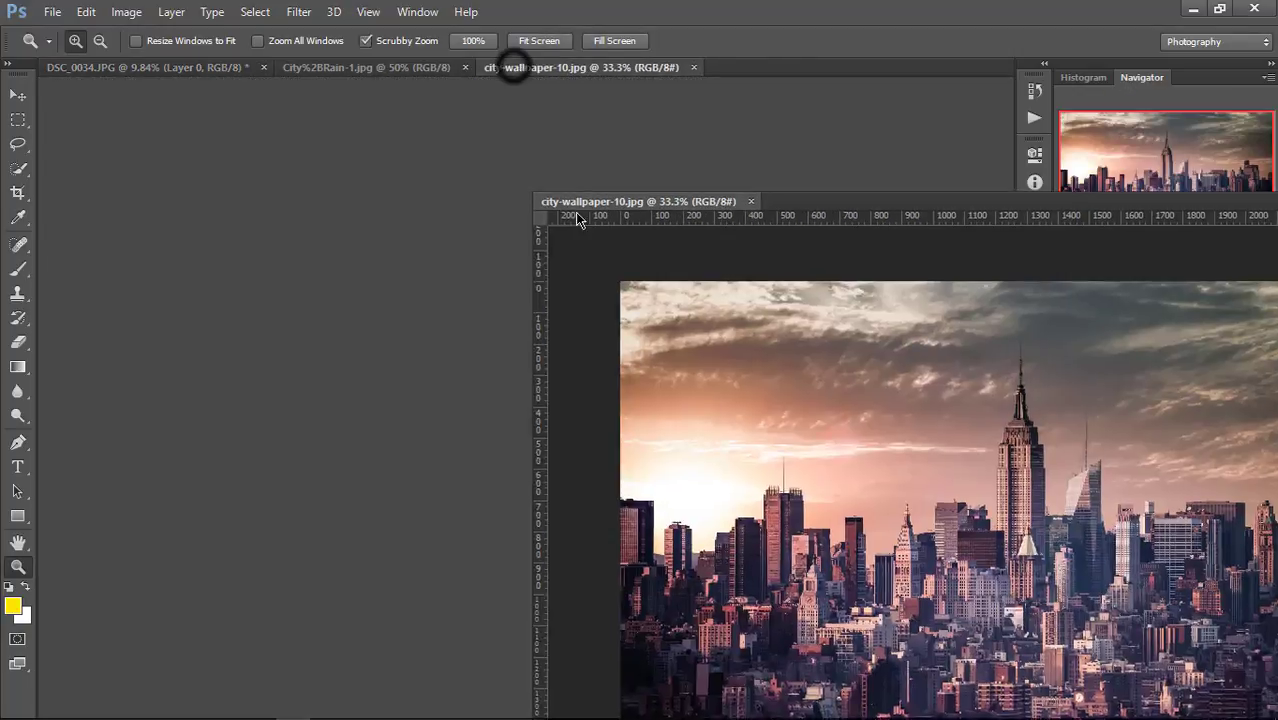
click(18, 96)
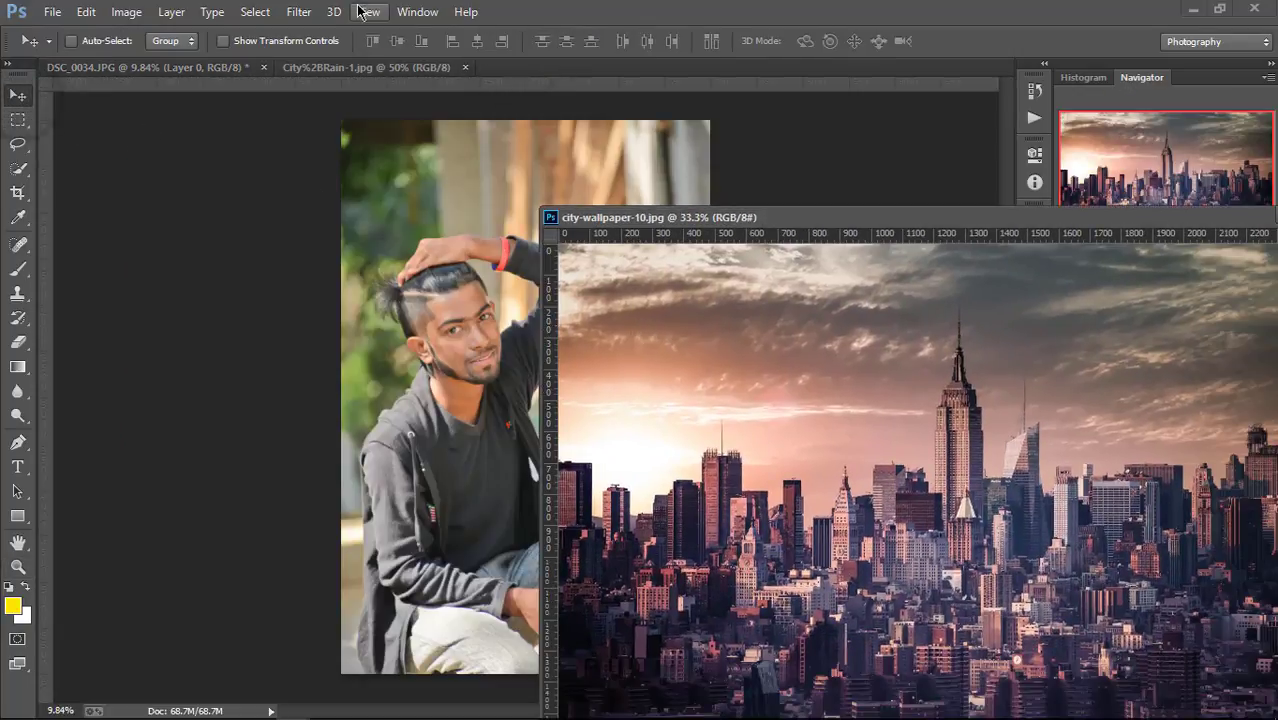
click(392, 66)
click(693, 400)
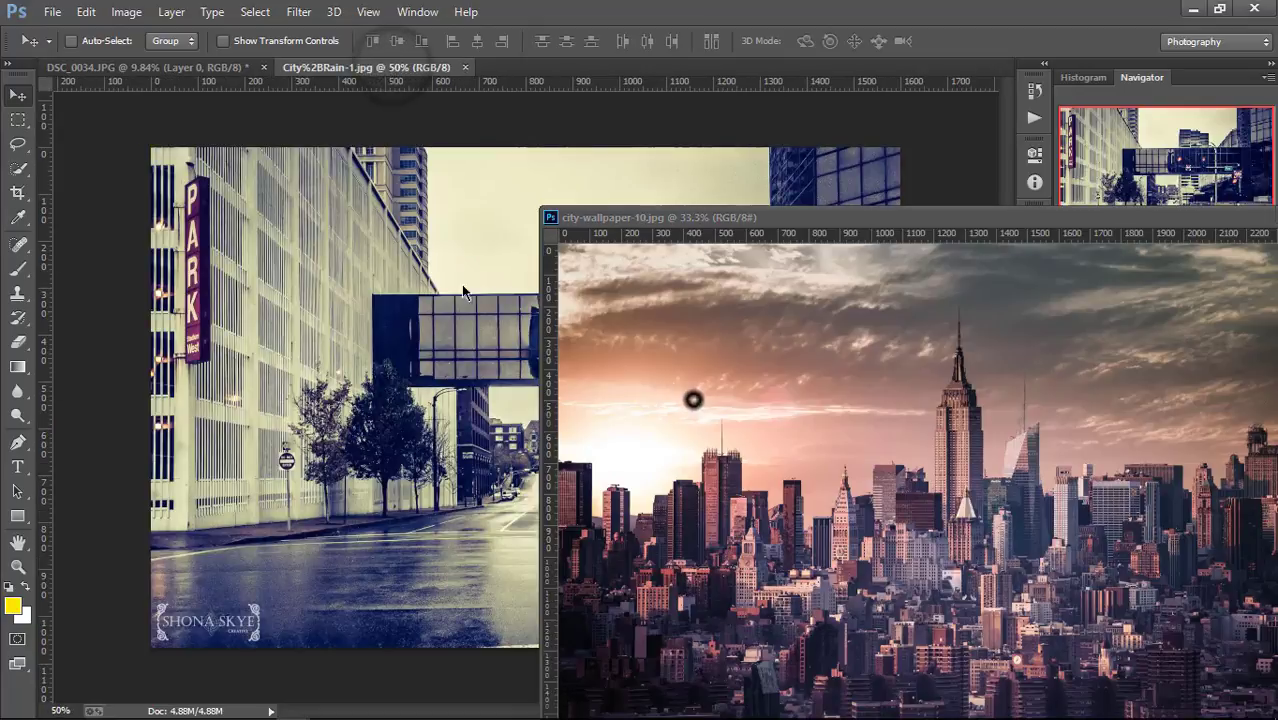
drag(1067, 215, 795, 293)
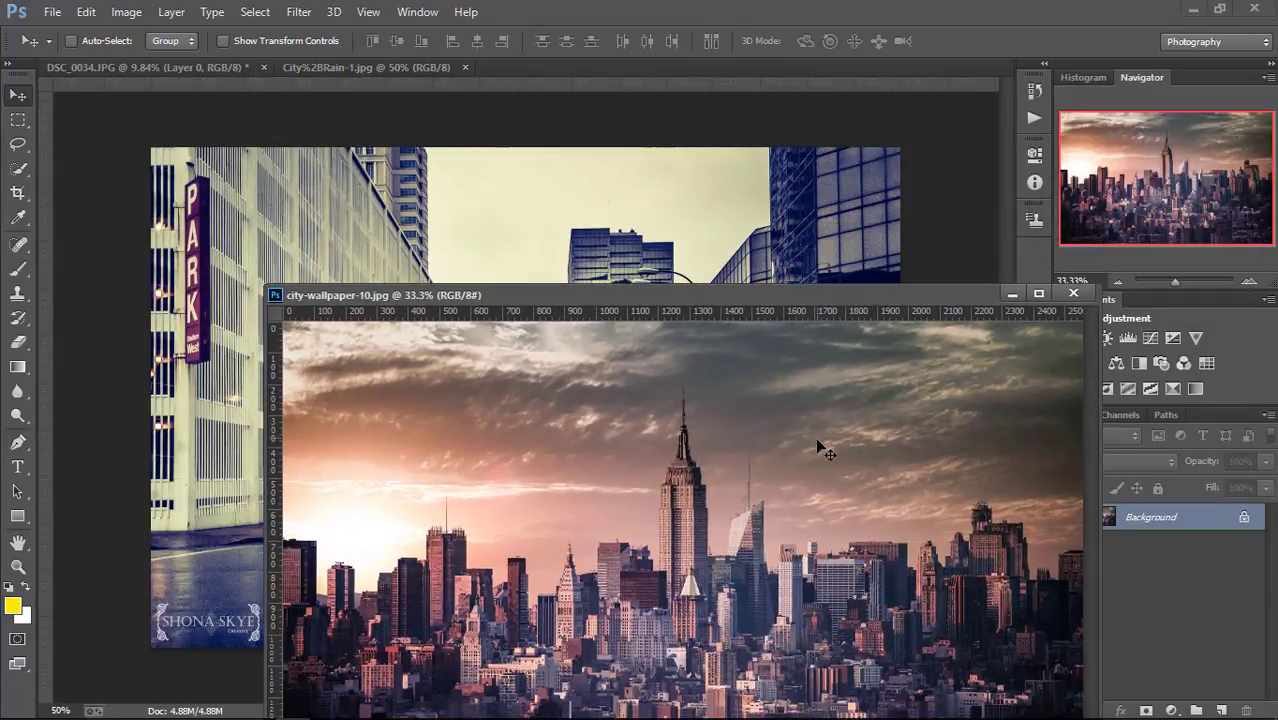
mouse_move(816, 444)
mouse_down()
mouse_move(754, 372)
mouse_move(713, 257)
mouse_up()
Step: Close the skyline source, unlock Background, and place the skyline layer below the street photo
click(1078, 293)
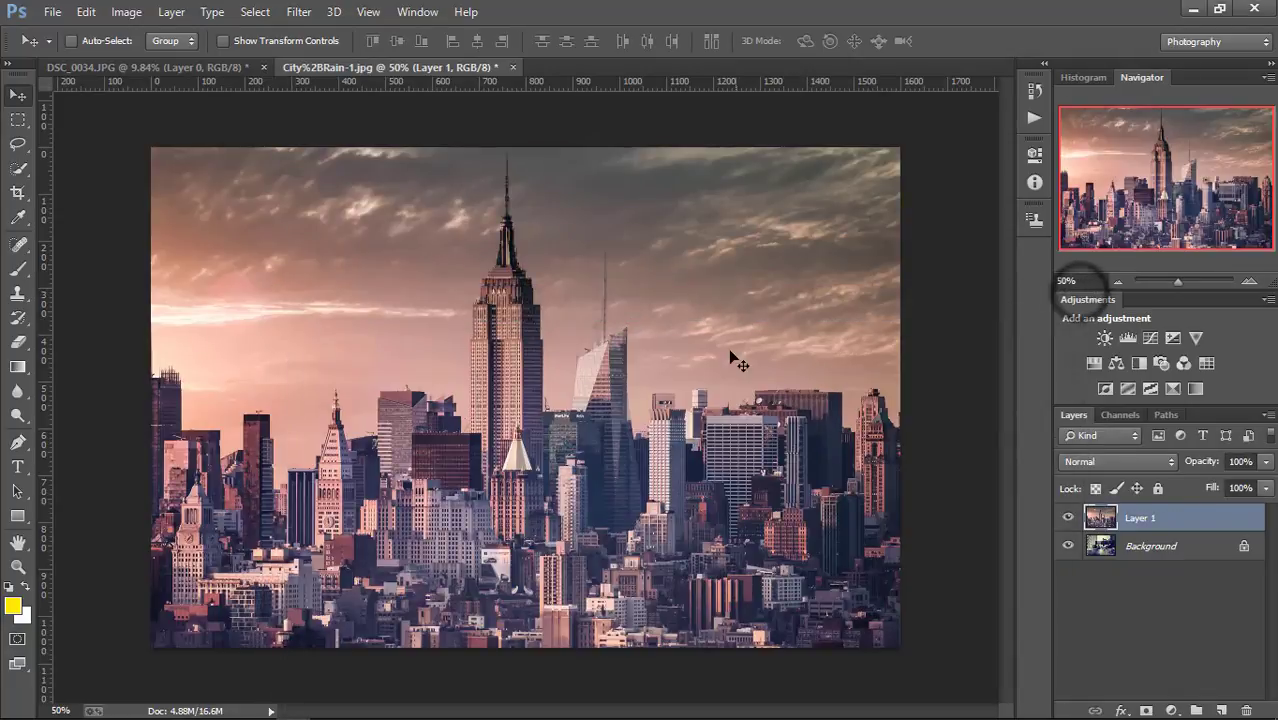
click(1244, 548)
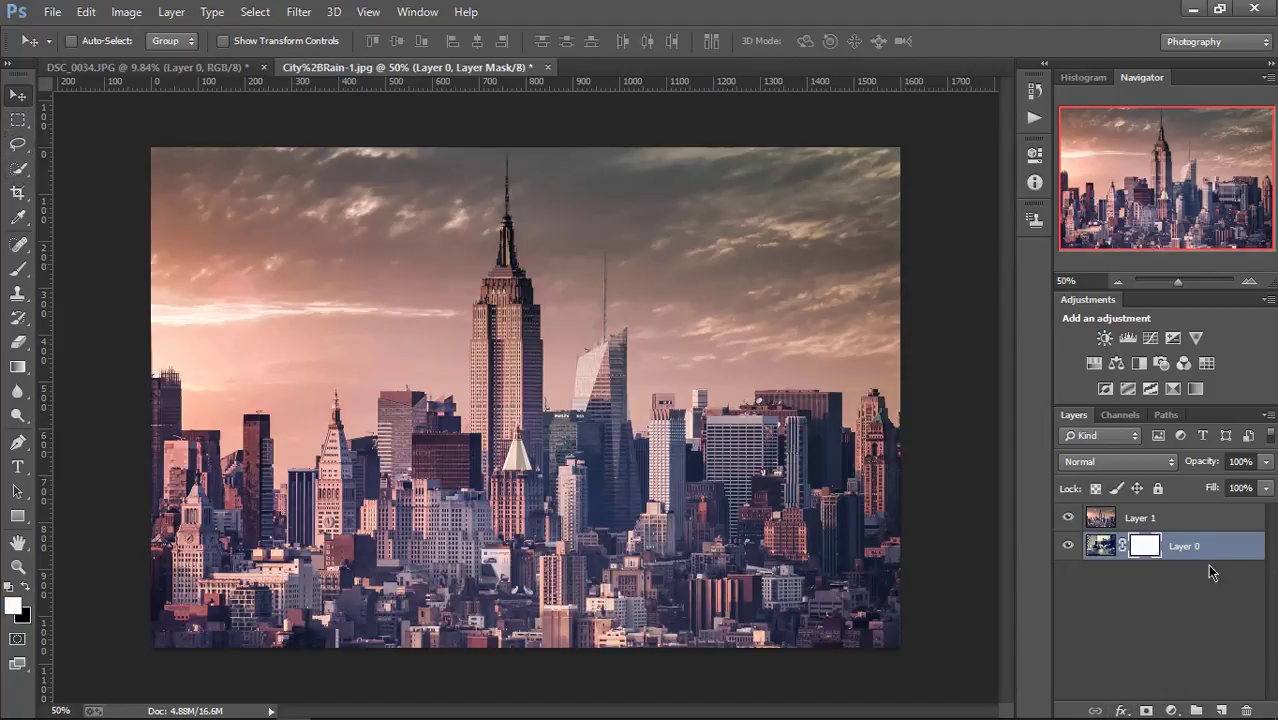
drag(1170, 525, 1171, 577)
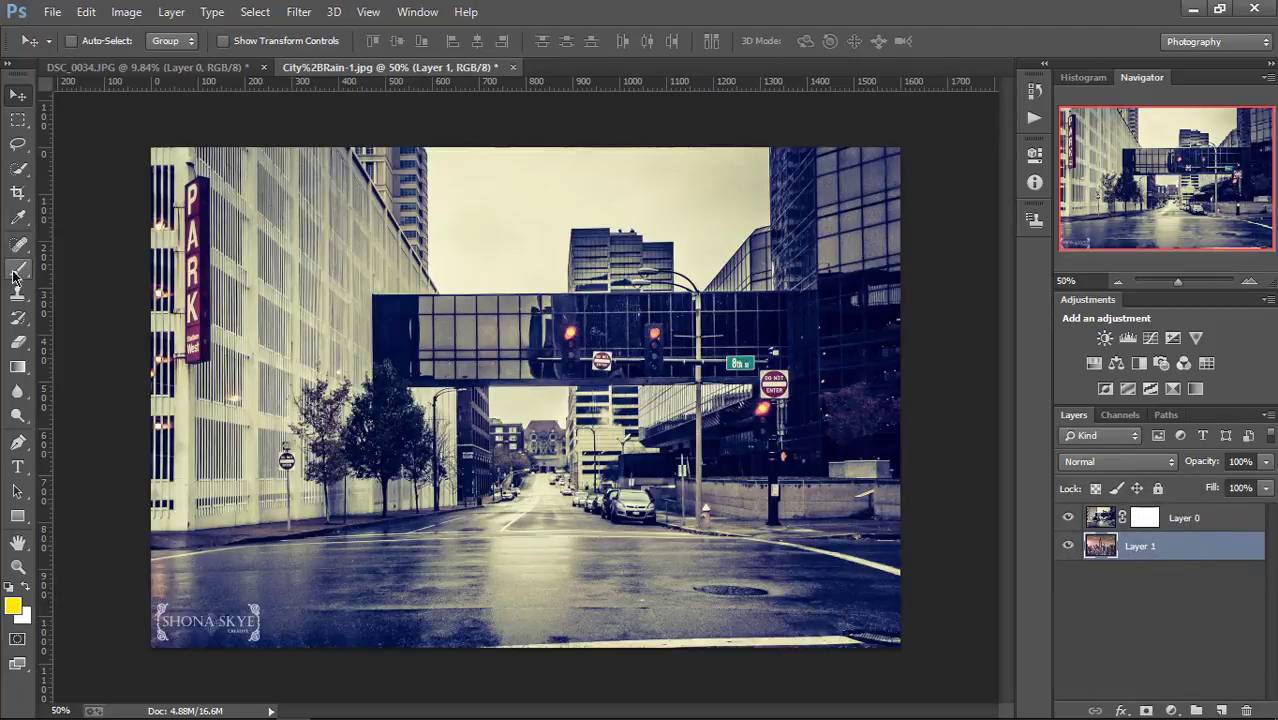
Step: Zoom out and set the Eraser to a soft 384 px round brush at 0% hardness
click(20, 568)
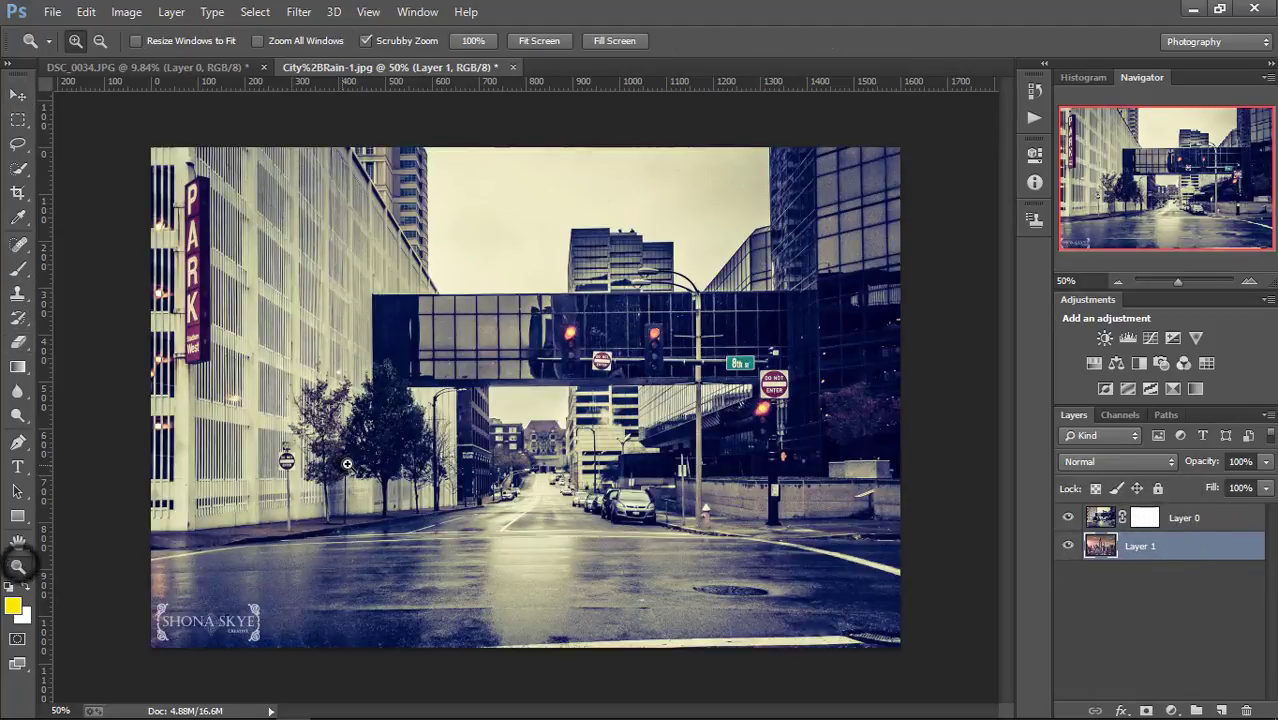
mouse_move(340, 462)
mouse_down()
mouse_move(547, 430)
mouse_move(516, 430)
mouse_up()
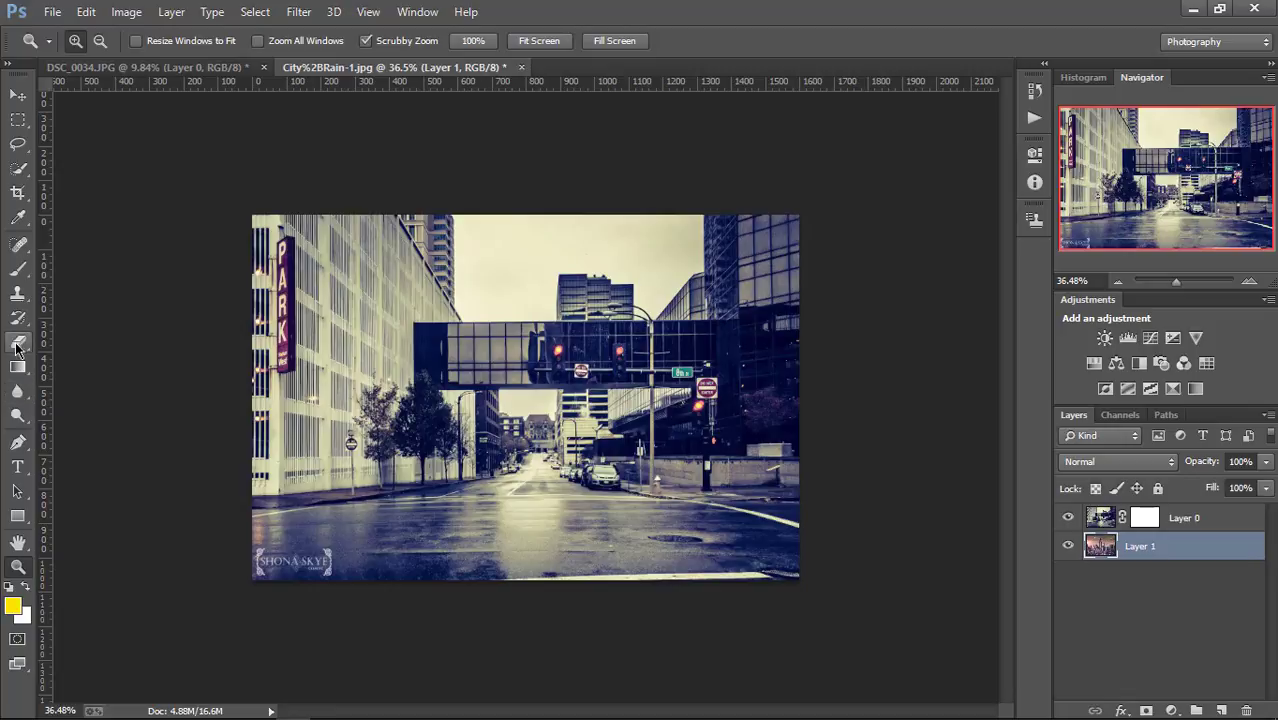
click(17, 347)
right_click(491, 255)
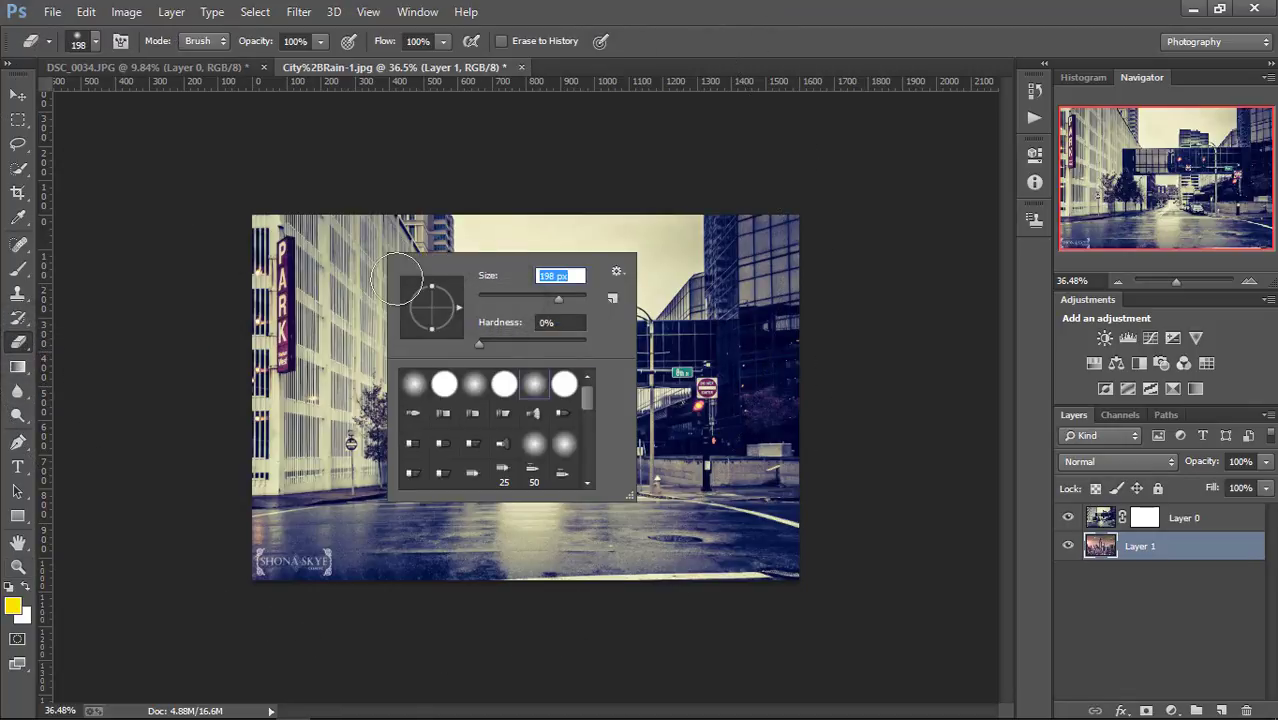
drag(574, 303, 257, 215)
click(257, 220)
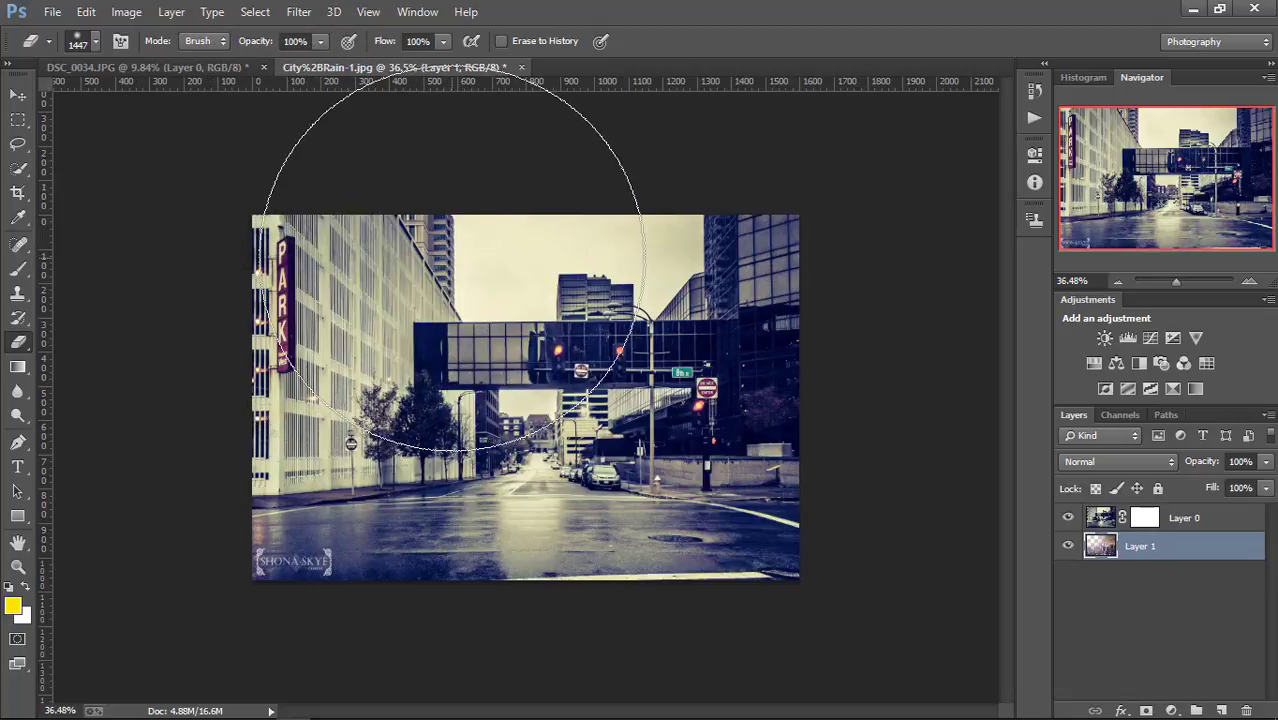
right_click(458, 258)
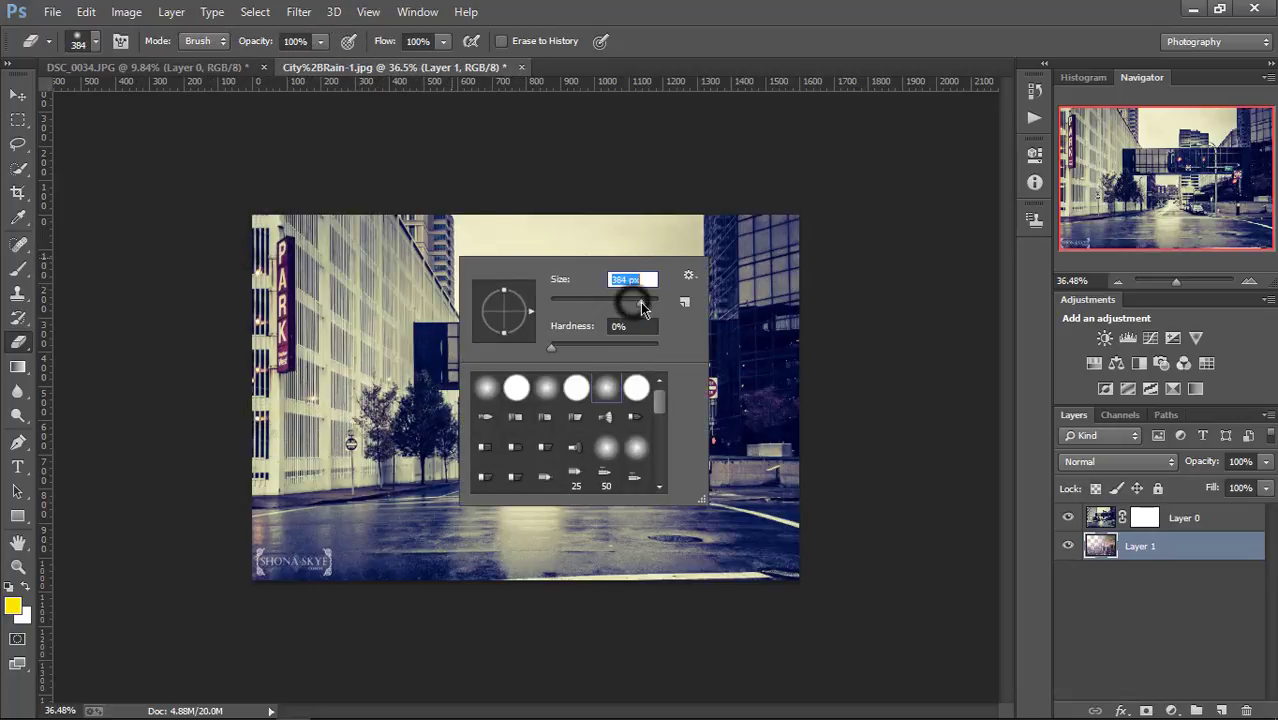
click(765, 234)
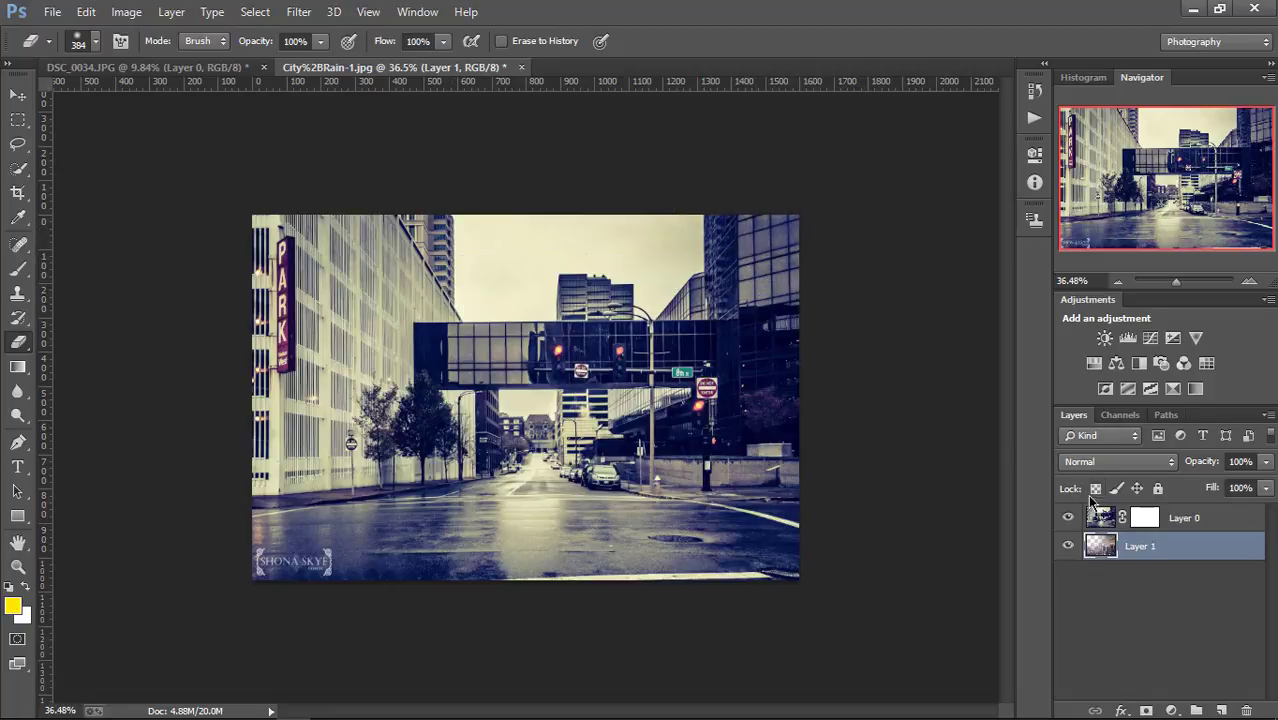
Step: Toggle the street layer's visibility to check the skyline, then target Layer 0's mask
click(1066, 518)
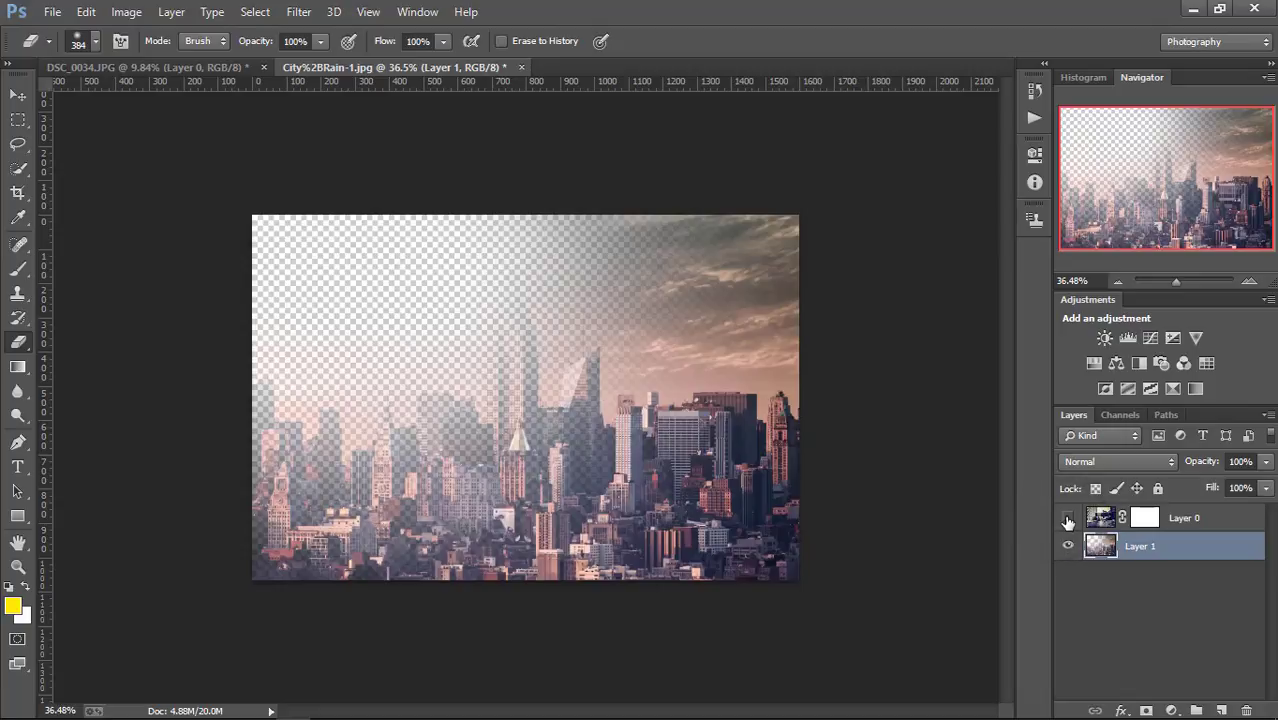
click(1067, 518)
click(1067, 518)
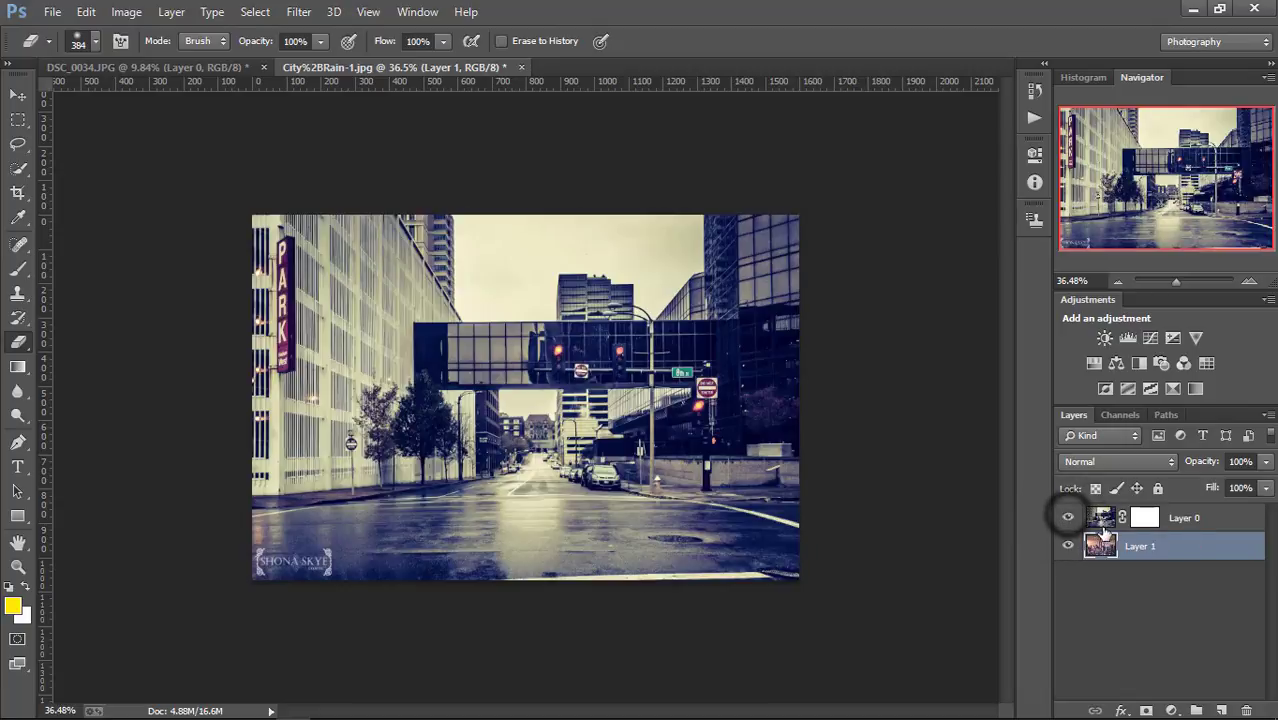
click(1144, 518)
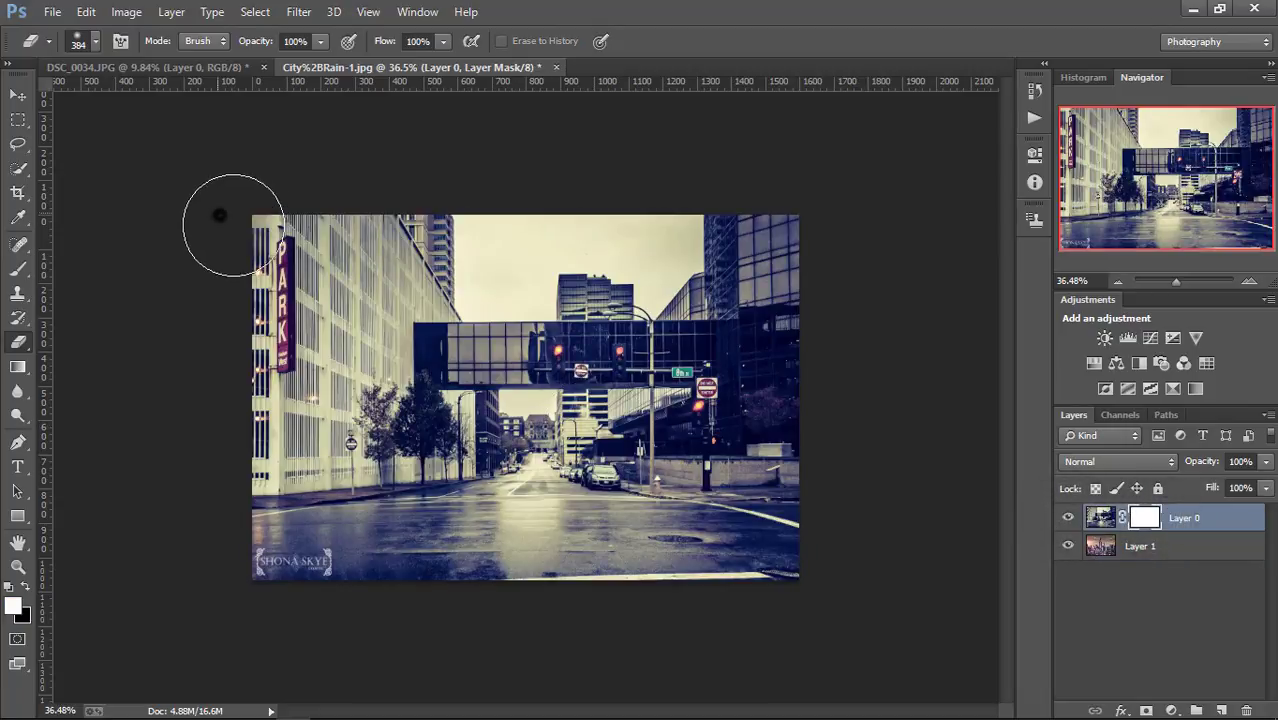
Step: Paint the mask to reveal the cloudy sky and skyline towers, then shrink the brush to 96 px
mouse_move(228, 223)
mouse_down()
mouse_move(508, 223)
mouse_move(785, 250)
mouse_move(585, 285)
mouse_move(448, 270)
mouse_up()
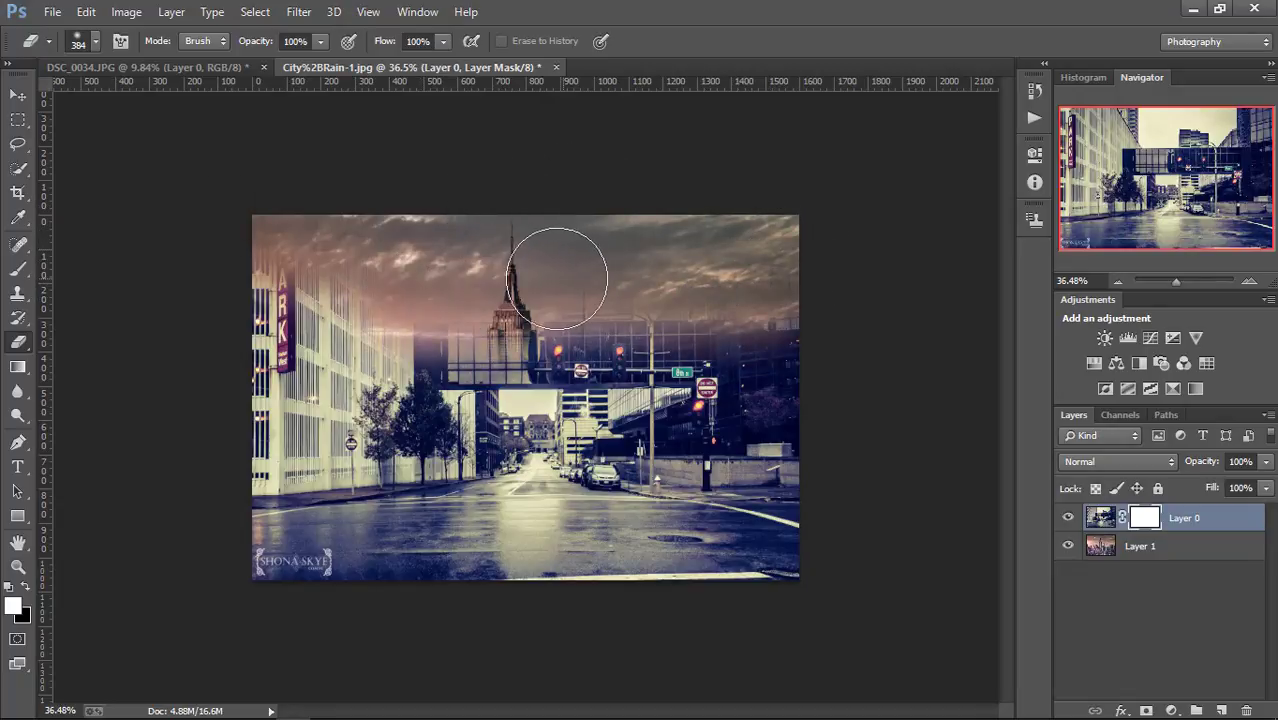
mouse_move(251, 285)
mouse_down()
mouse_move(470, 370)
mouse_move(770, 357)
mouse_move(822, 485)
mouse_move(813, 456)
mouse_move(620, 430)
mouse_move(565, 365)
mouse_move(605, 405)
mouse_move(765, 455)
mouse_move(595, 420)
mouse_move(251, 442)
mouse_move(338, 455)
mouse_move(566, 420)
mouse_up()
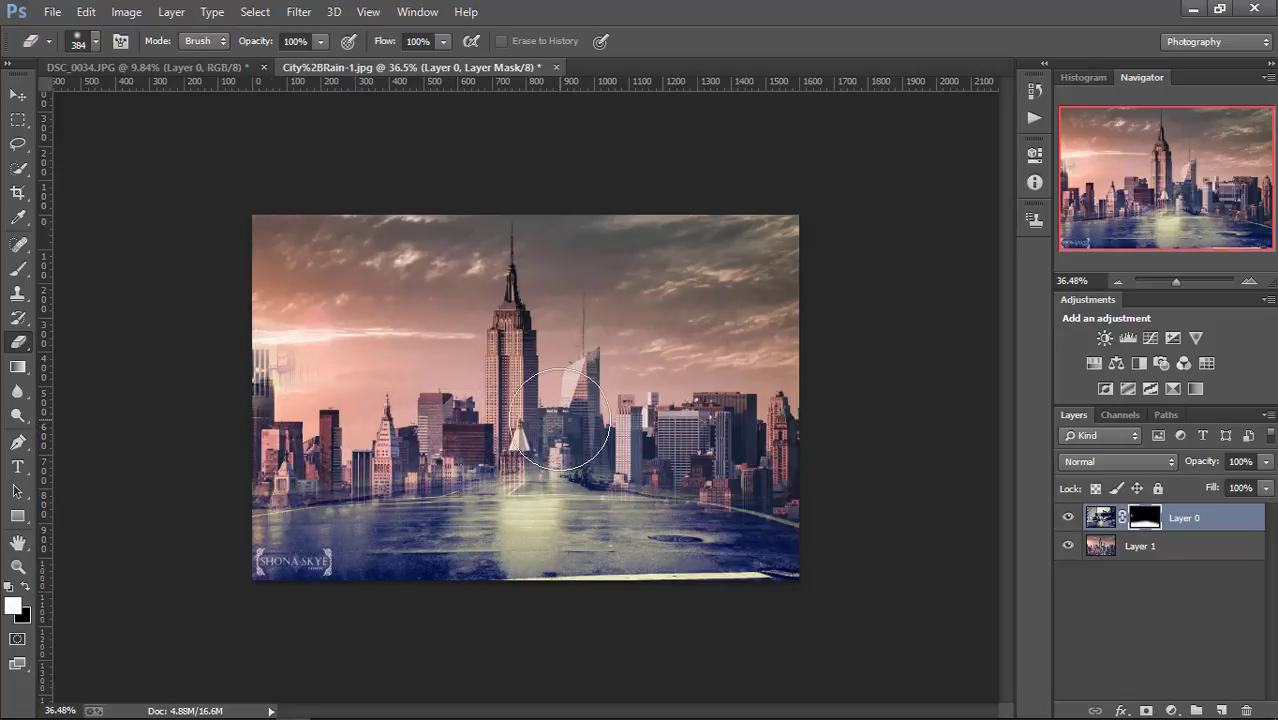
right_click(567, 419)
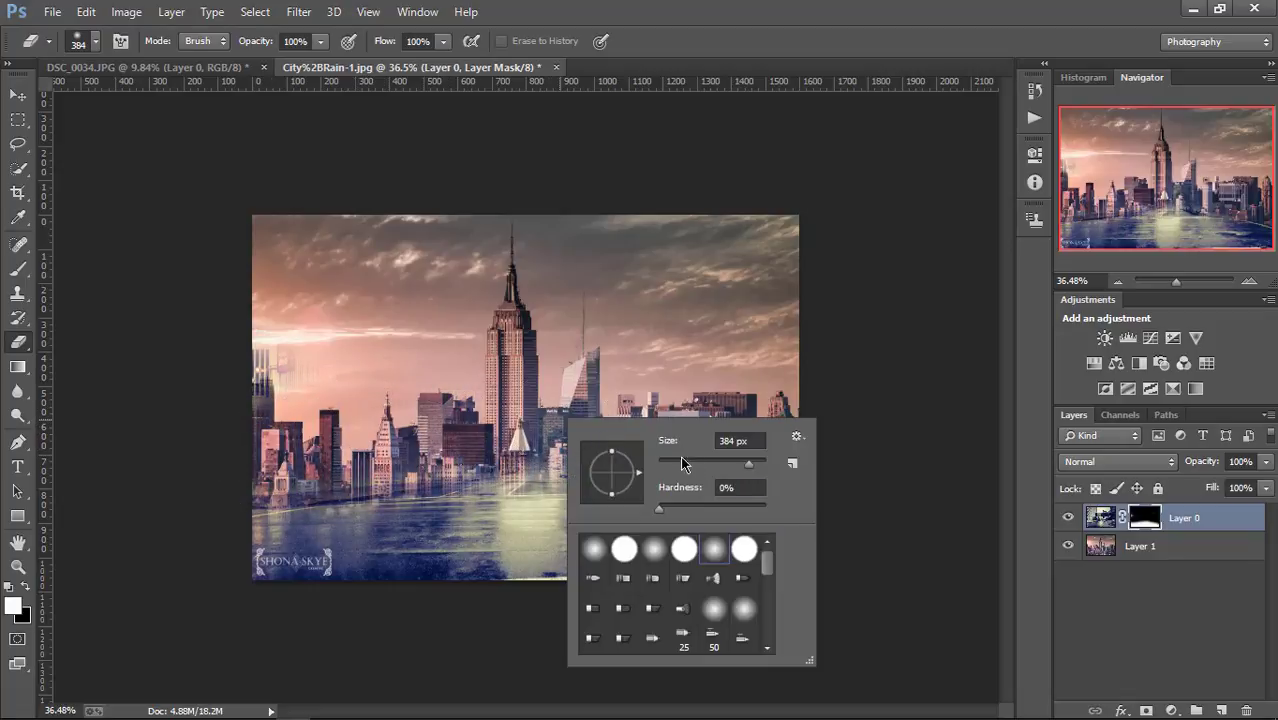
click(251, 485)
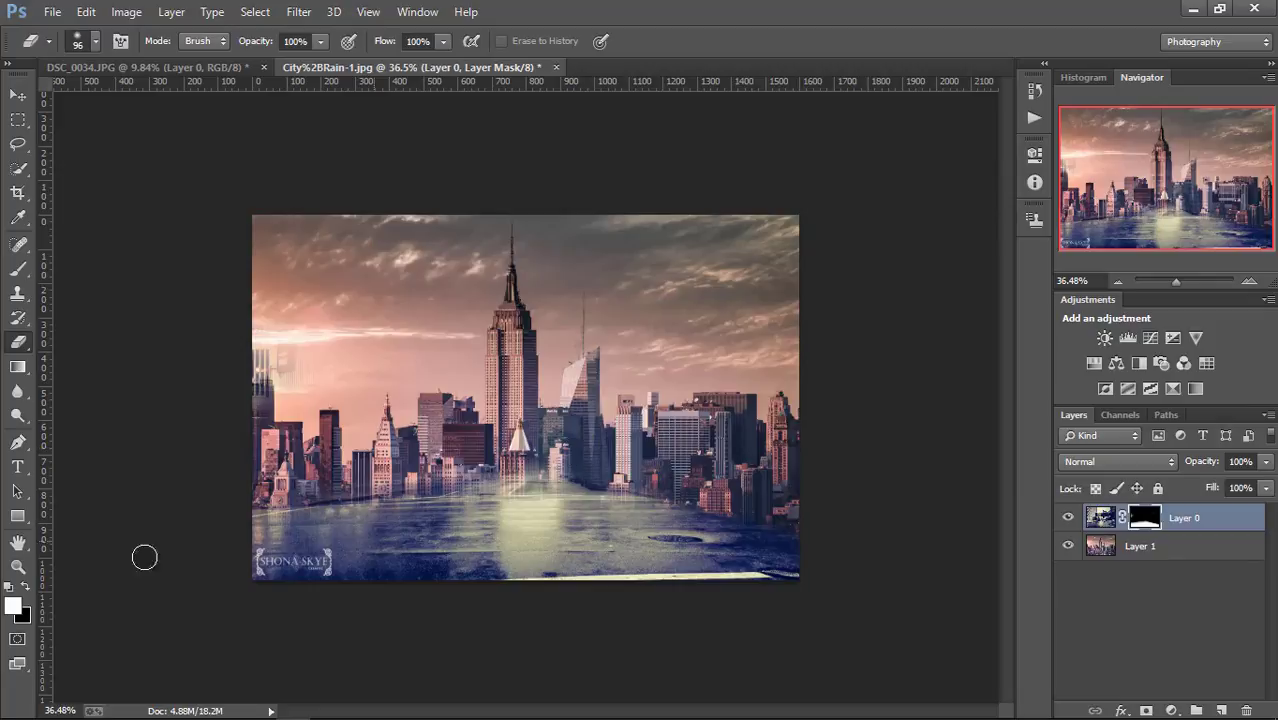
click(18, 566)
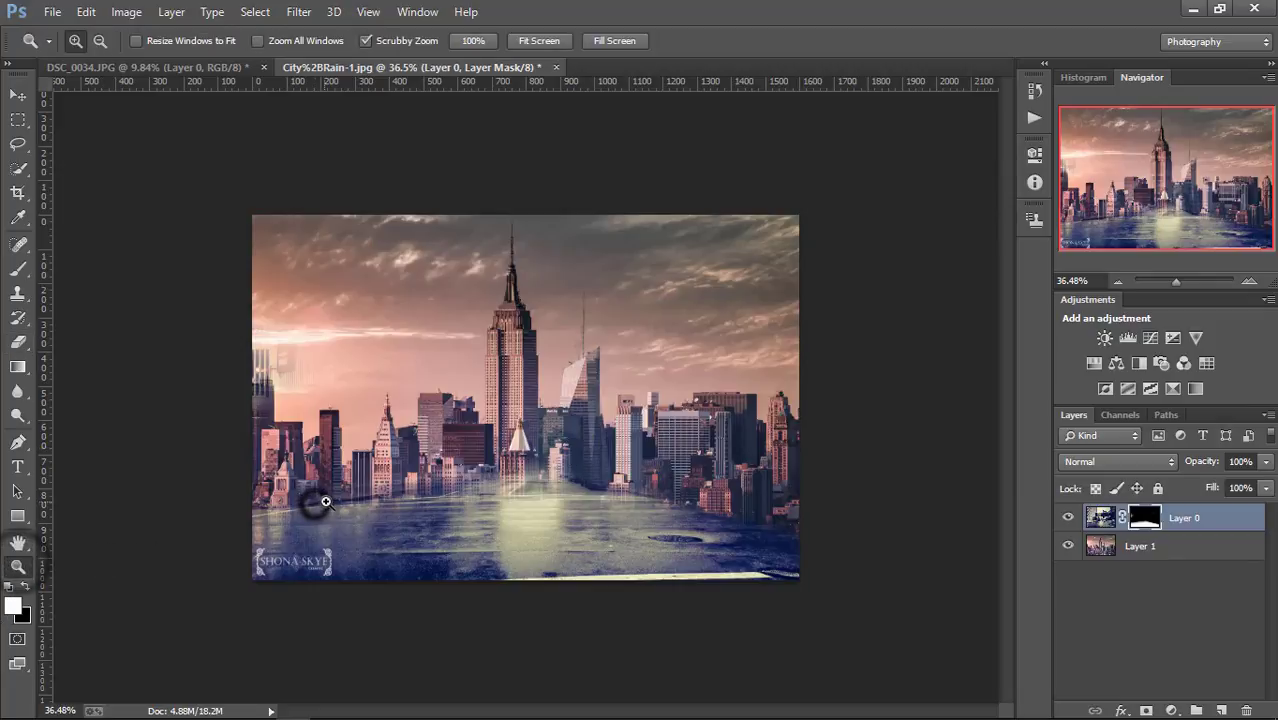
Step: Squash Layer 0 from its top edge to 70.85% height and commit the transform
drag(308, 494, 340, 498)
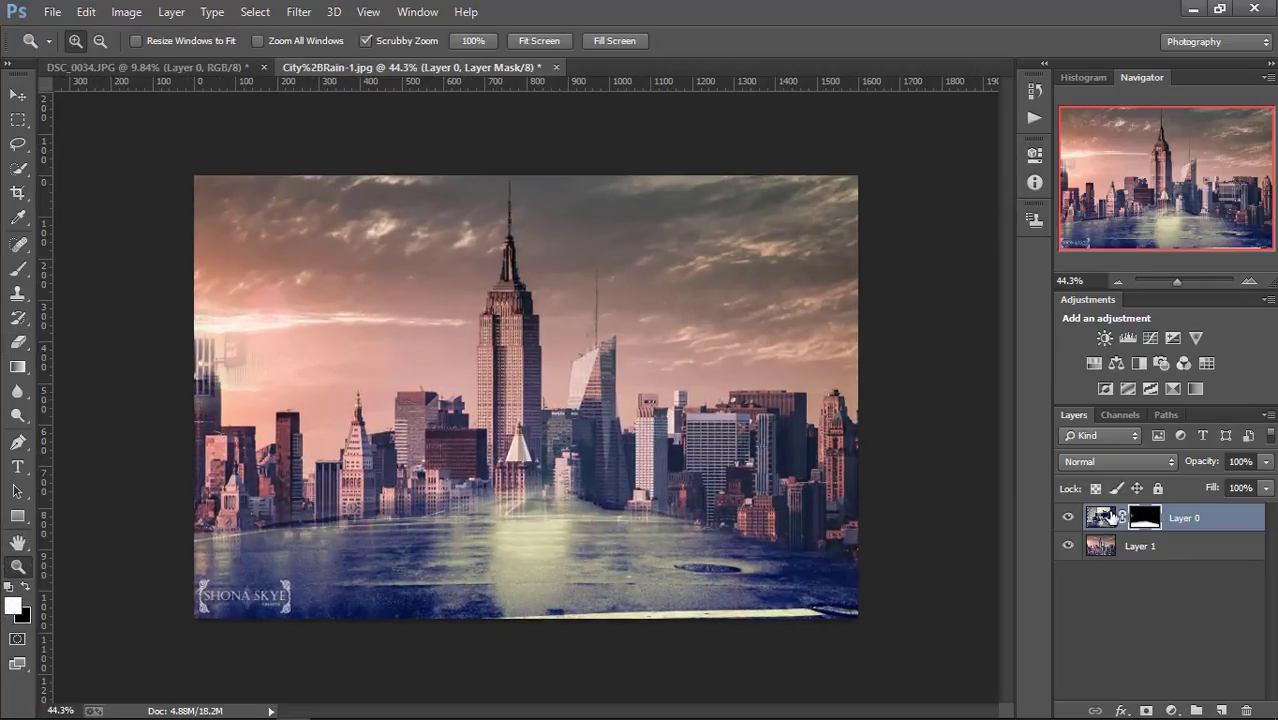
click(1102, 516)
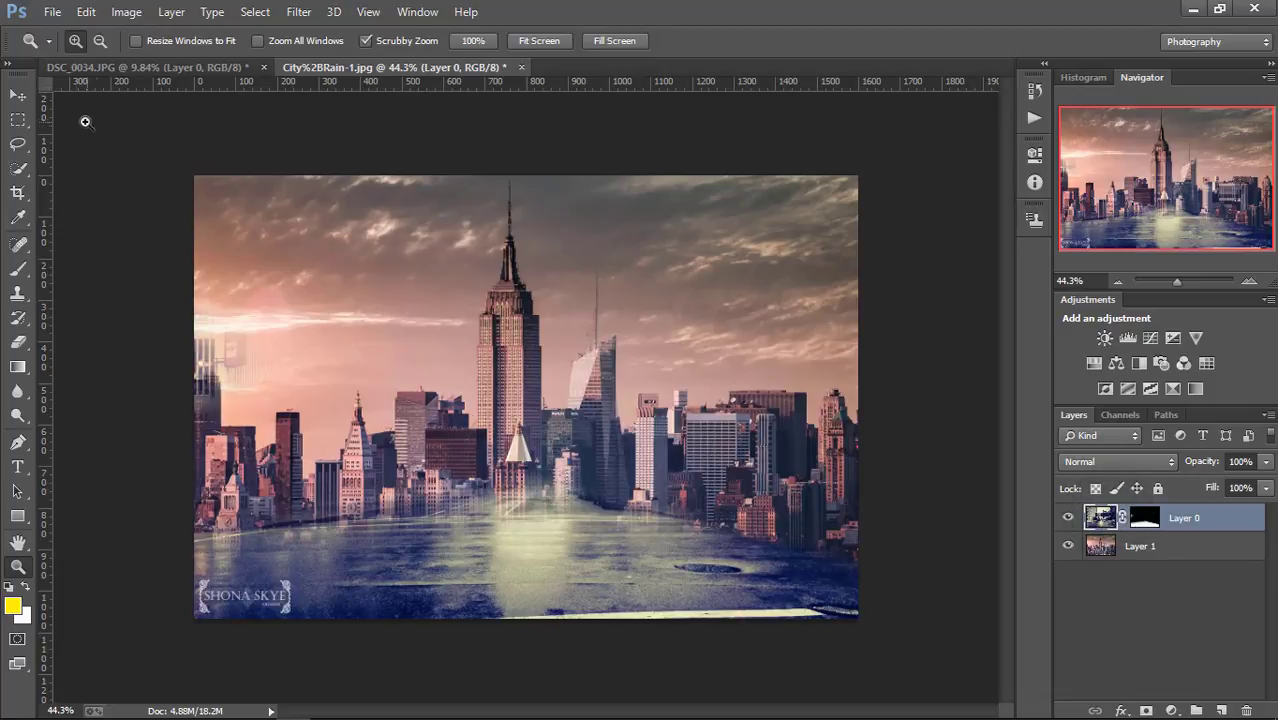
click(20, 100)
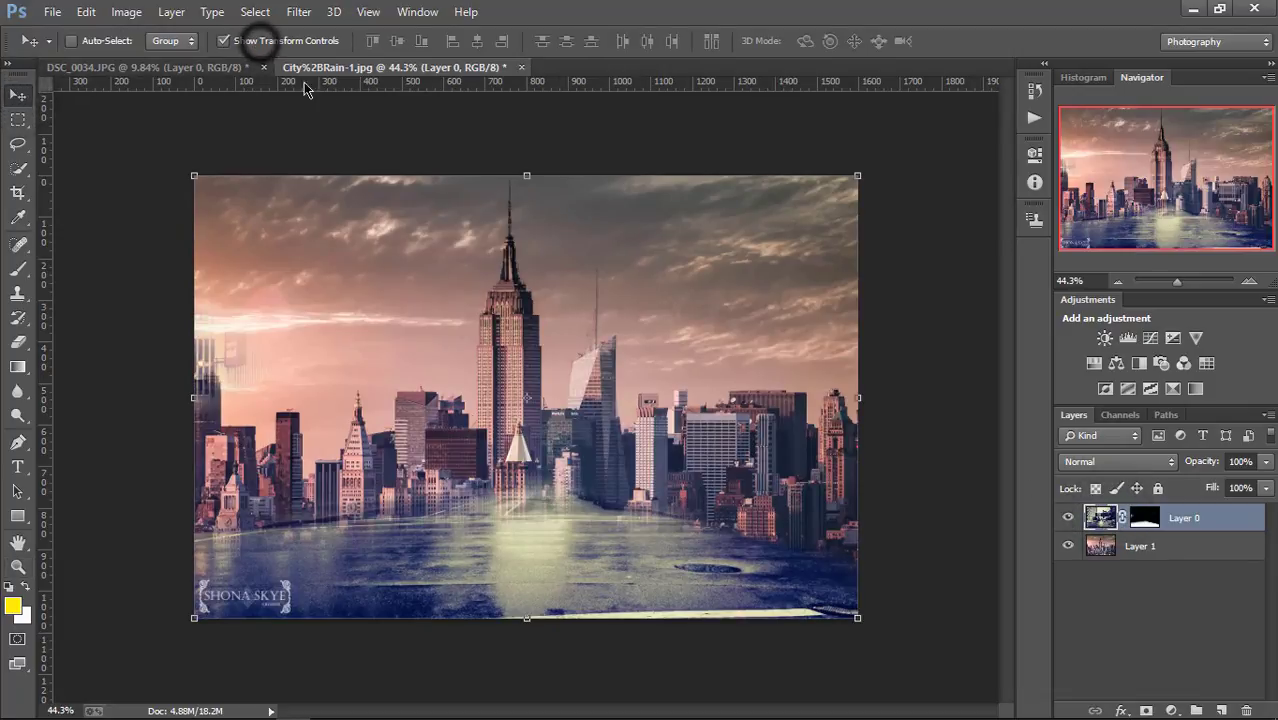
mouse_move(529, 175)
mouse_down()
mouse_move(542, 395)
mouse_move(521, 293)
mouse_up()
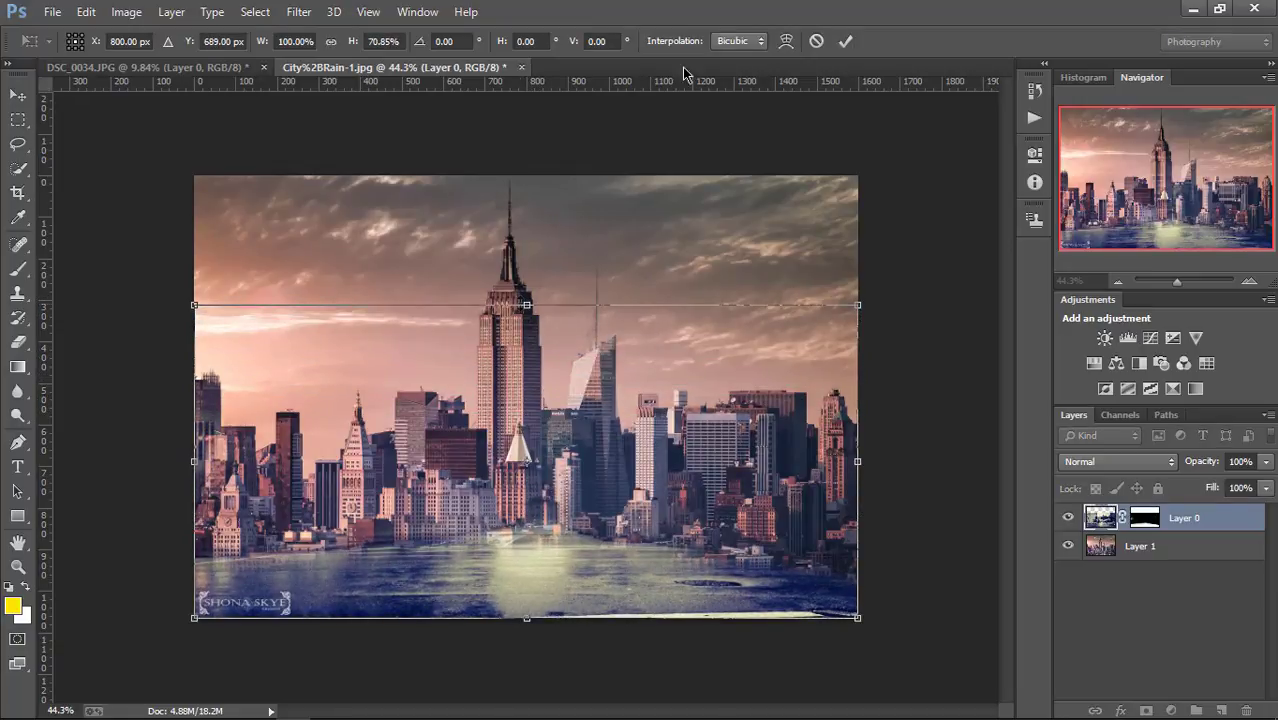
click(841, 43)
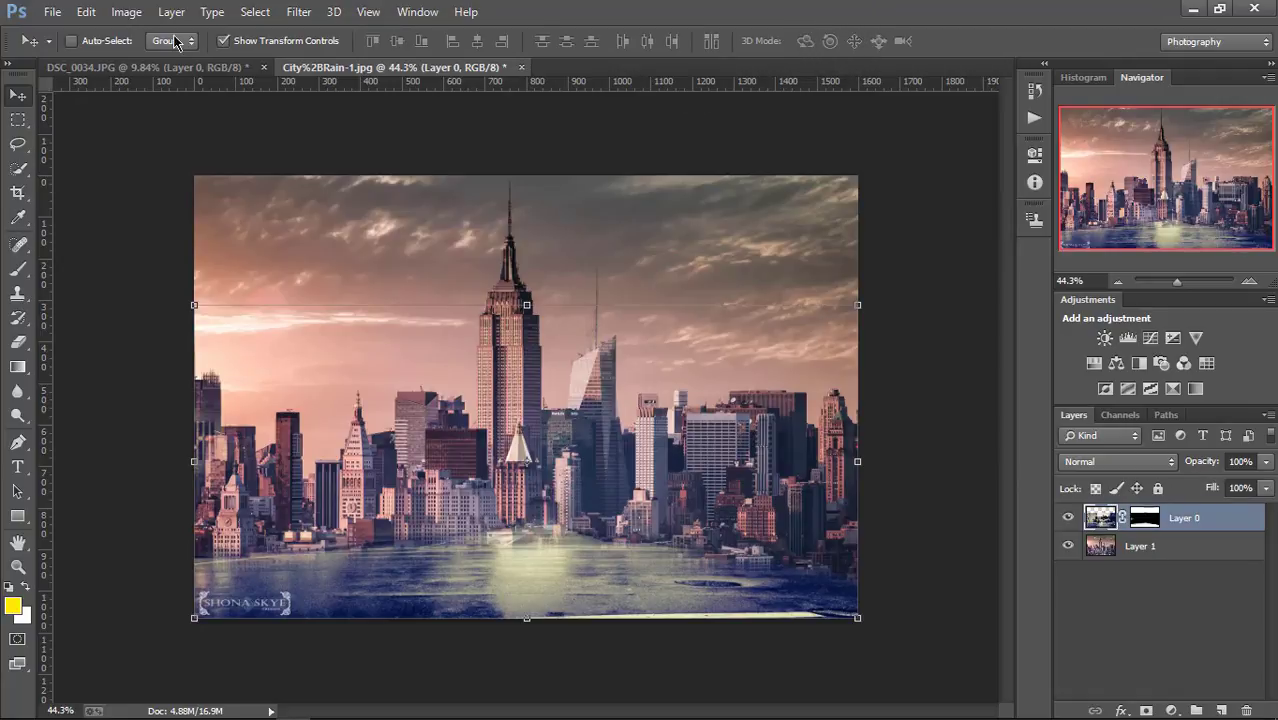
click(302, 41)
Step: Drag the crouching man's photo from DSC_0034.JPG into the city composite as a new layer
click(220, 67)
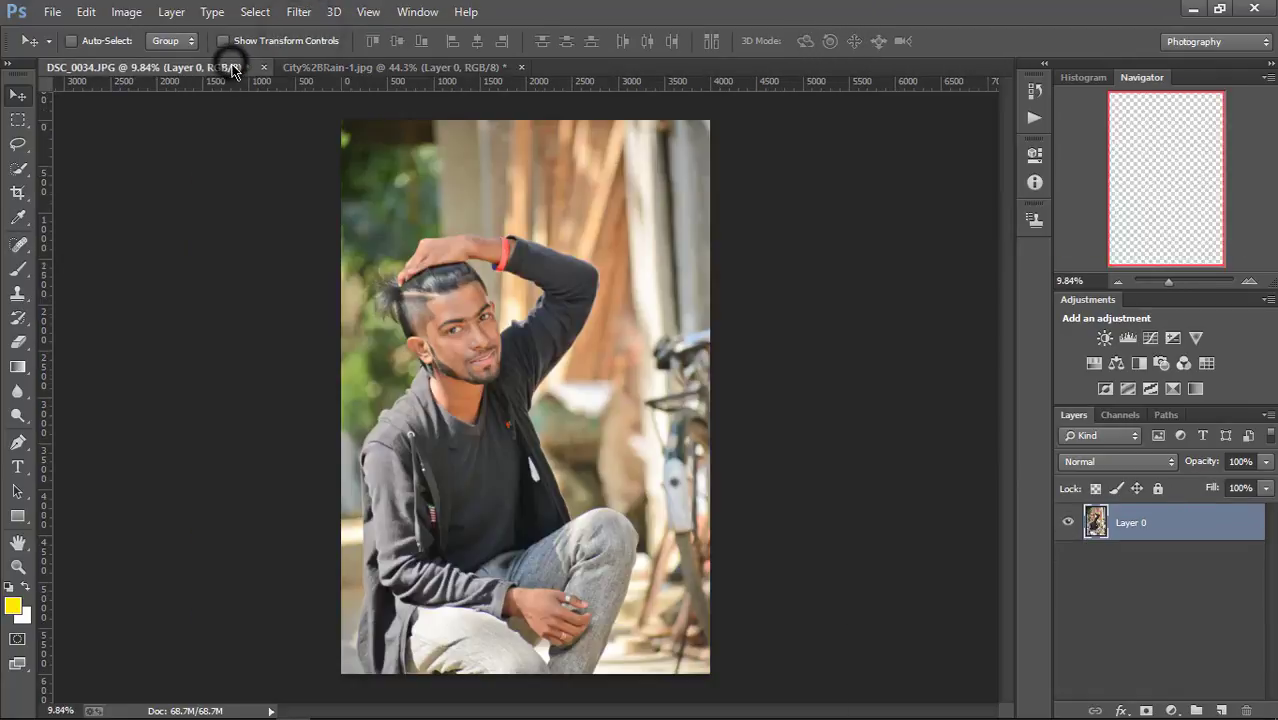
mouse_move(455, 191)
mouse_down()
mouse_move(419, 79)
mouse_move(502, 300)
mouse_up()
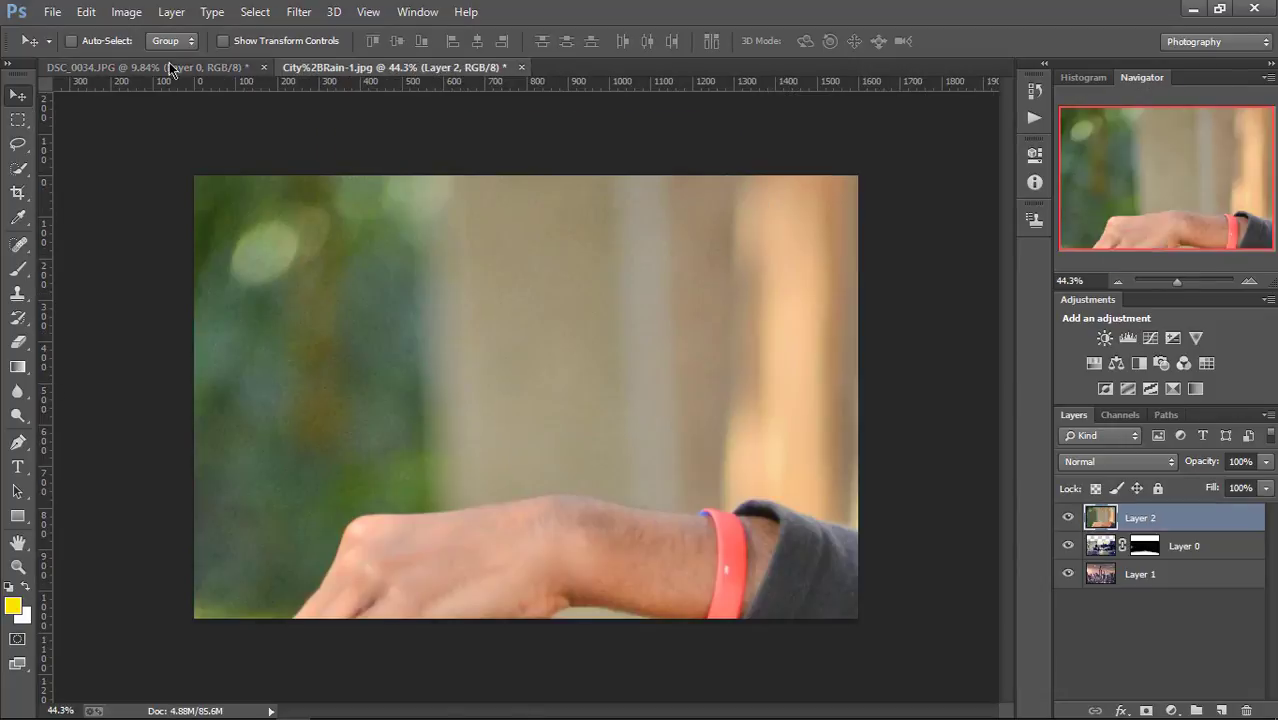
drag(328, 313, 636, 518)
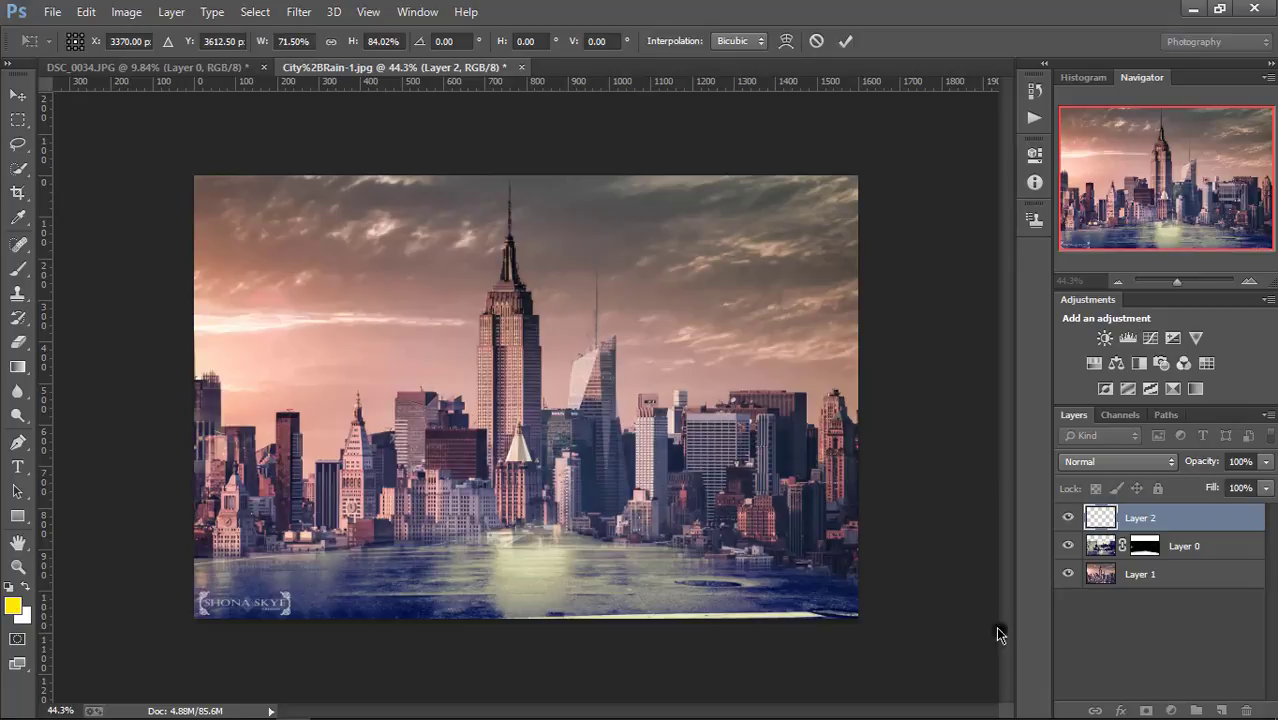
click(996, 630)
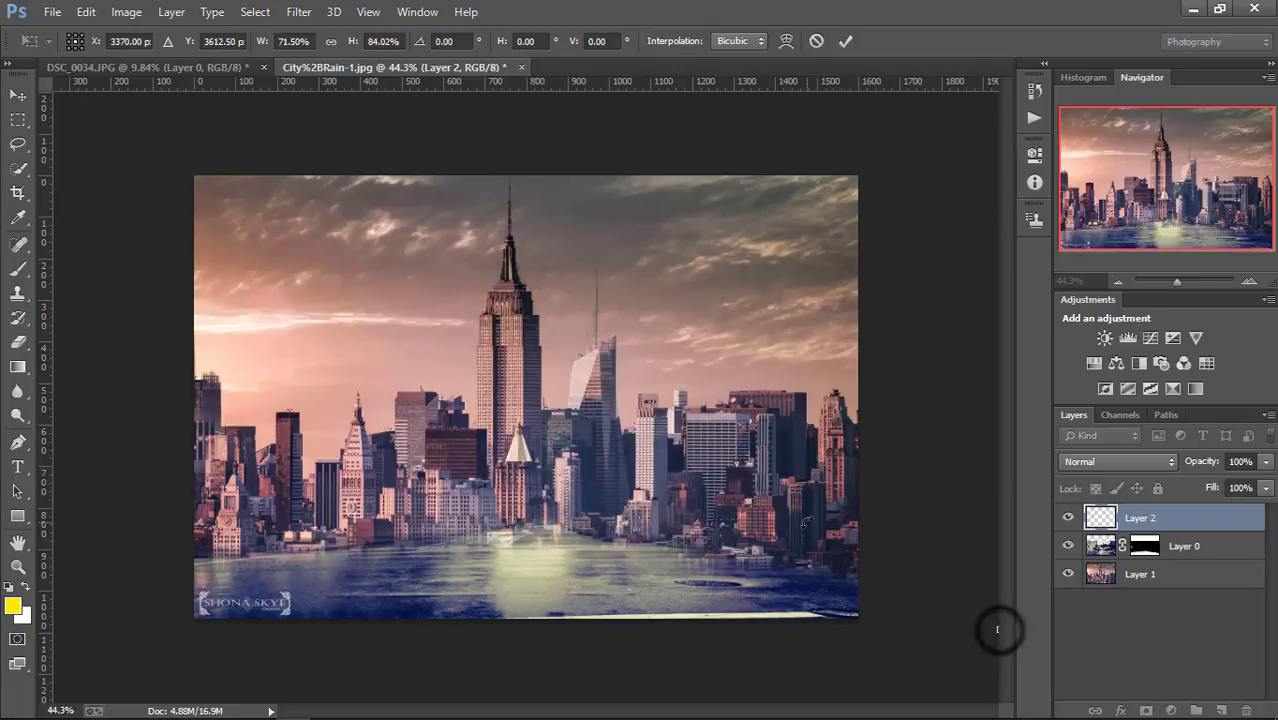
Step: Scale the man's photo to about 15%, centre it over the skyline, and commit
mouse_move(992, 628)
mouse_down()
mouse_move(868, 625)
mouse_move(83, 156)
mouse_move(537, 486)
mouse_up()
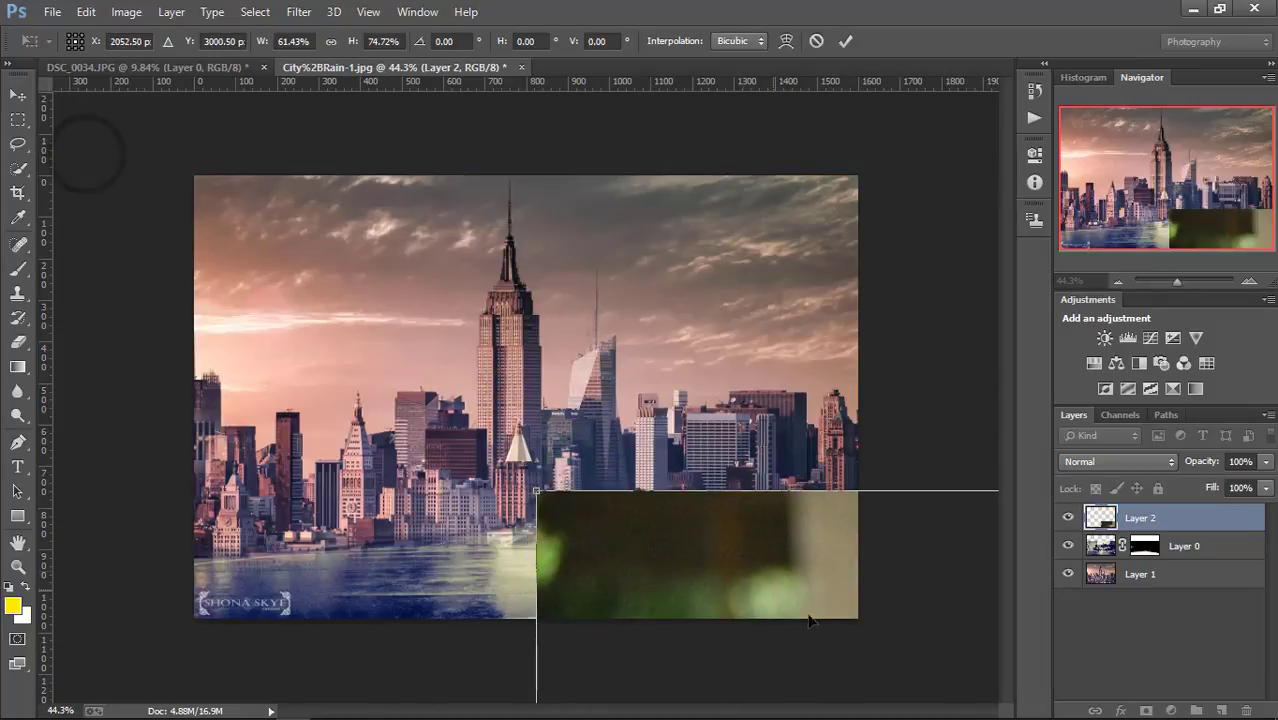
drag(819, 622, 442, 262)
drag(158, 130, 480, 362)
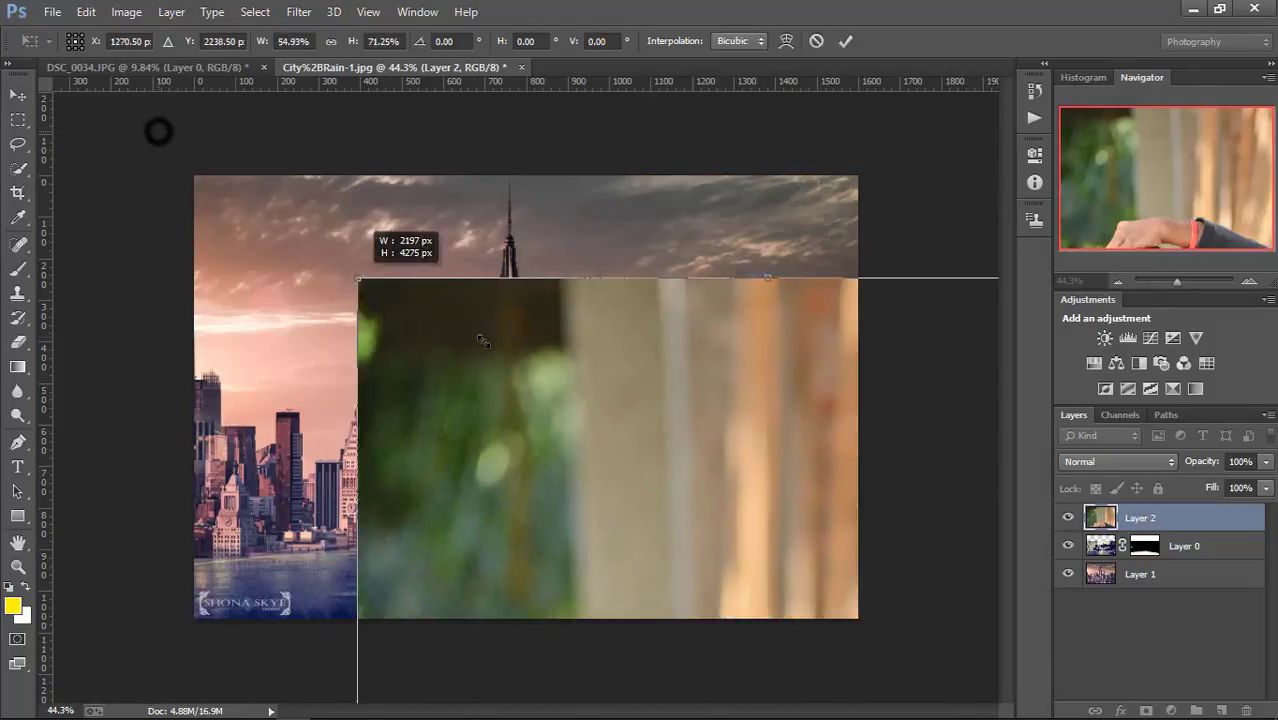
drag(372, 309, 237, 214)
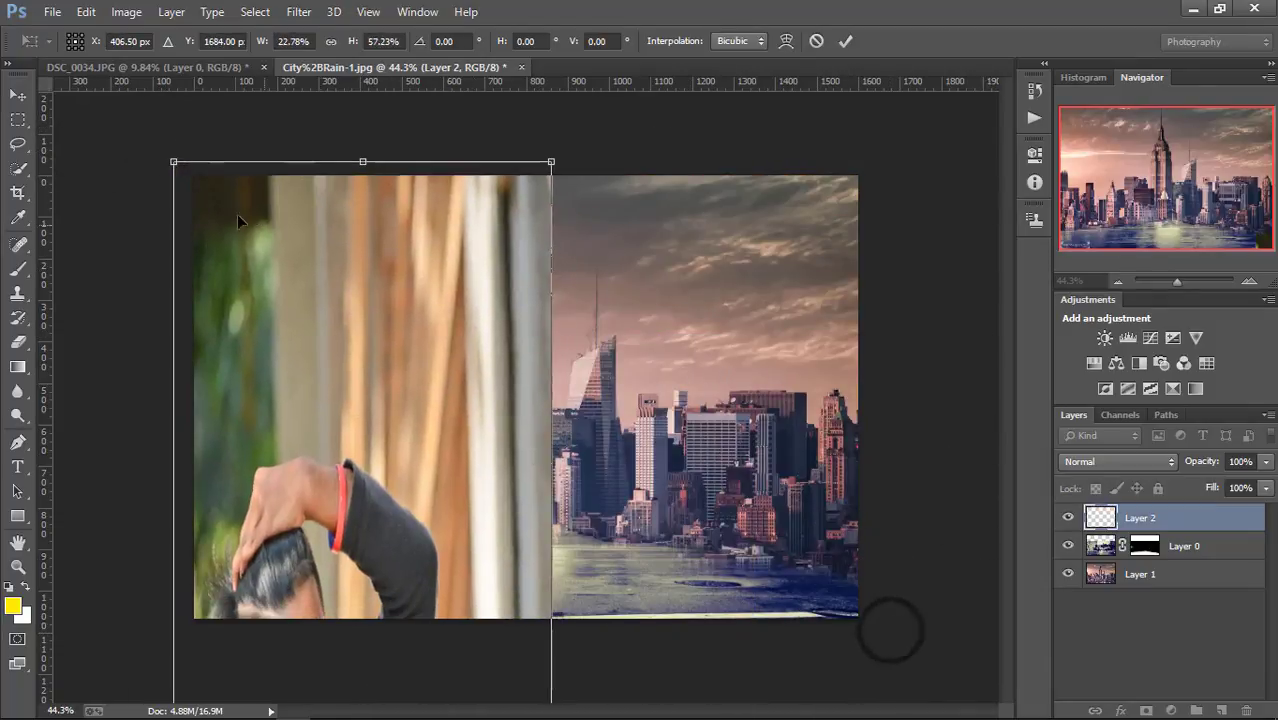
drag(172, 162, 319, 626)
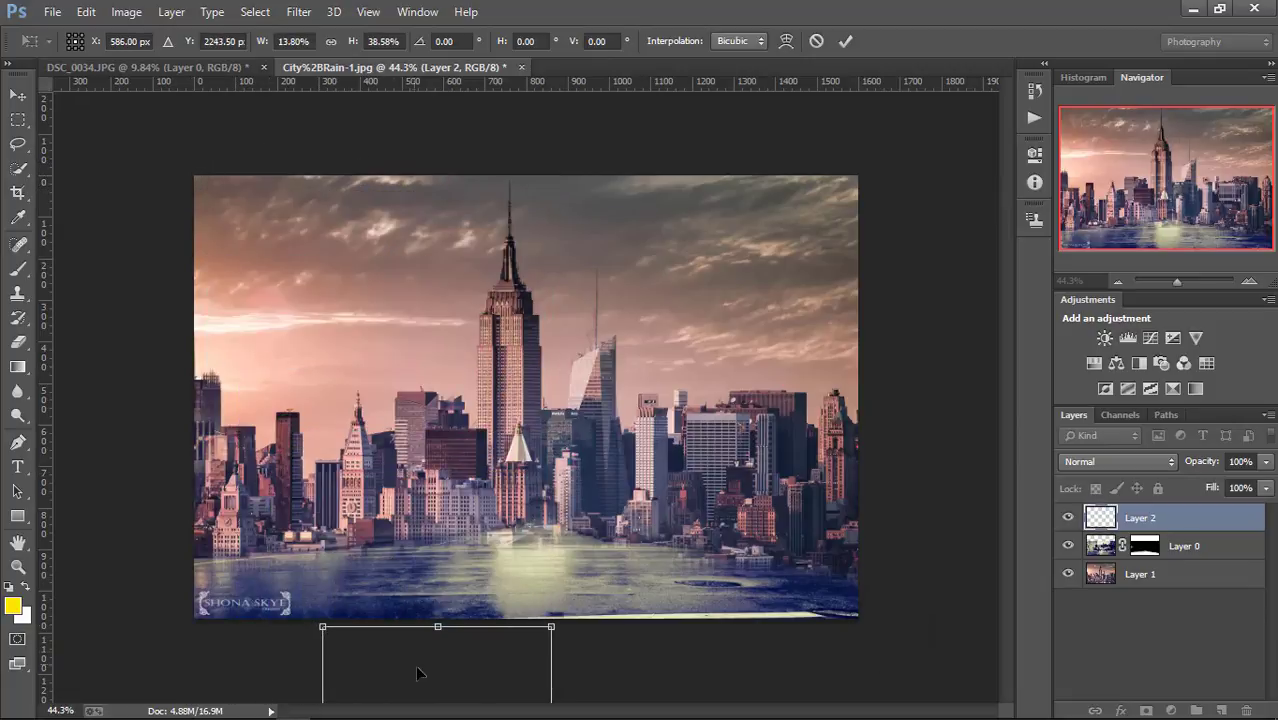
drag(419, 673, 422, 281)
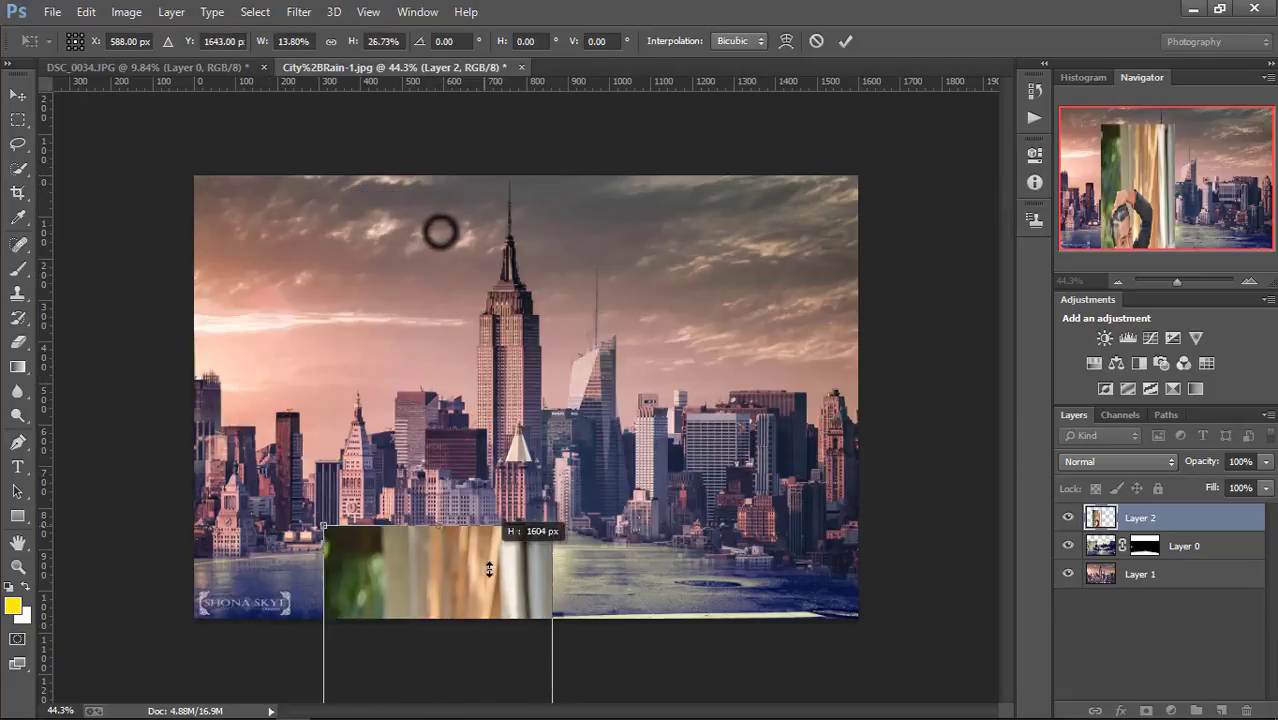
drag(435, 231, 438, 611)
mouse_move(522, 428)
mouse_down()
mouse_move(542, 200)
mouse_move(510, 320)
mouse_up()
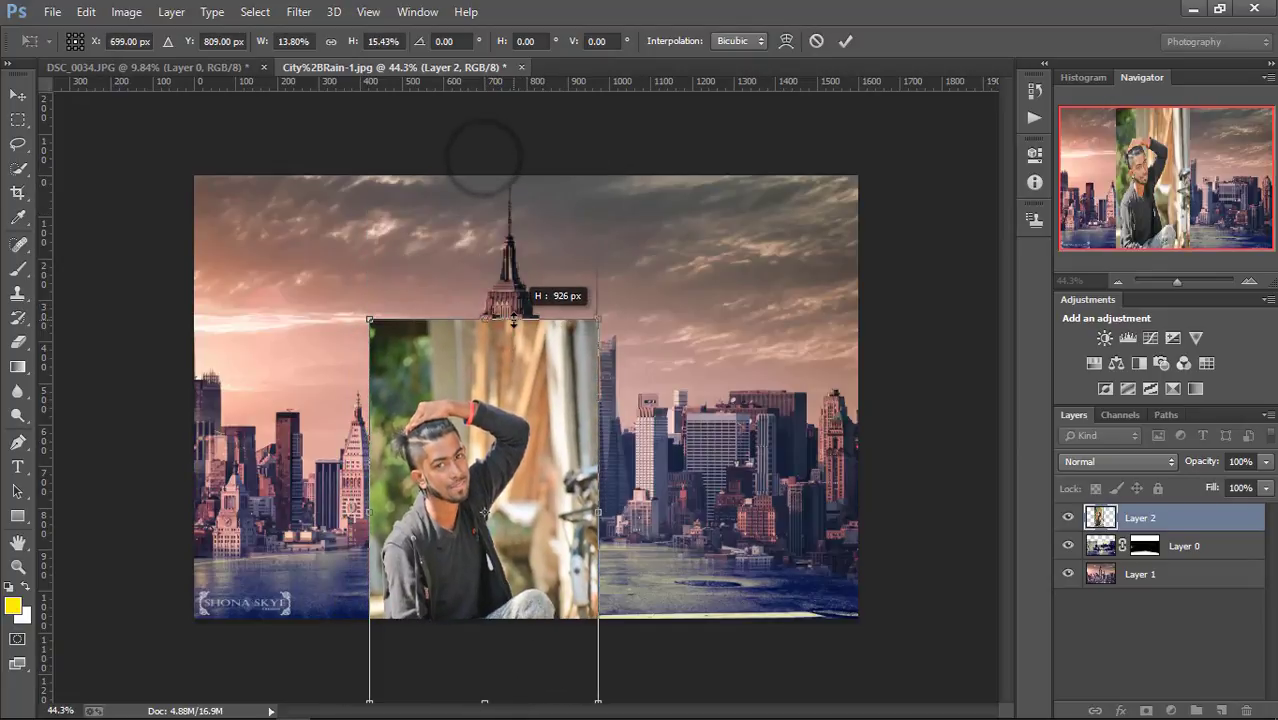
mouse_move(537, 445)
mouse_down()
mouse_move(543, 314)
mouse_move(536, 337)
mouse_move(676, 303)
mouse_move(467, 296)
mouse_move(741, 301)
mouse_move(531, 314)
mouse_up()
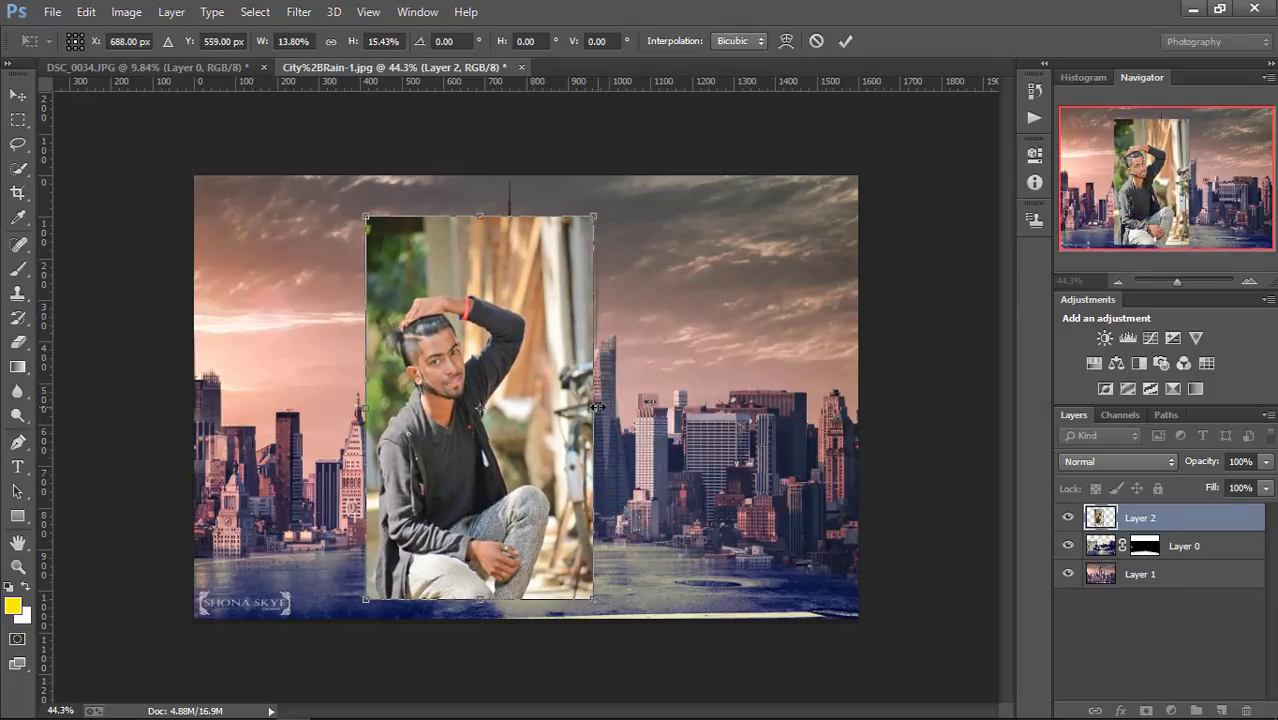
drag(597, 407, 627, 410)
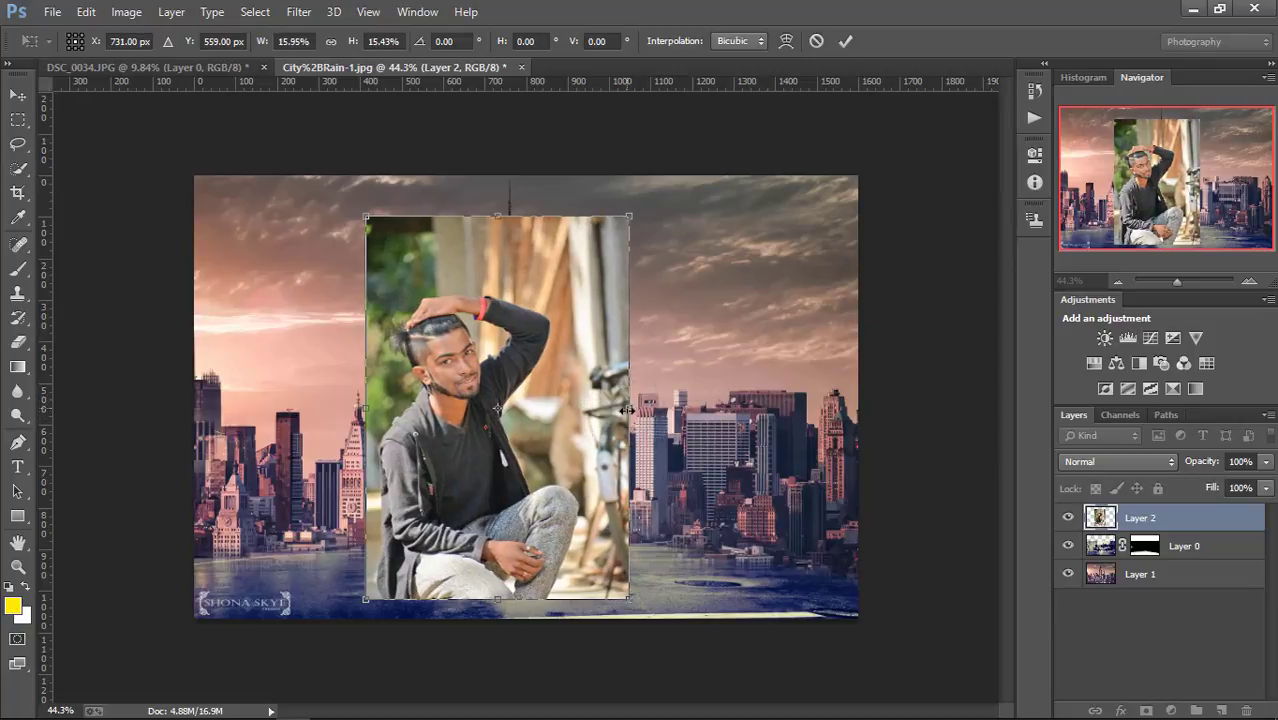
key(ctrl+z)
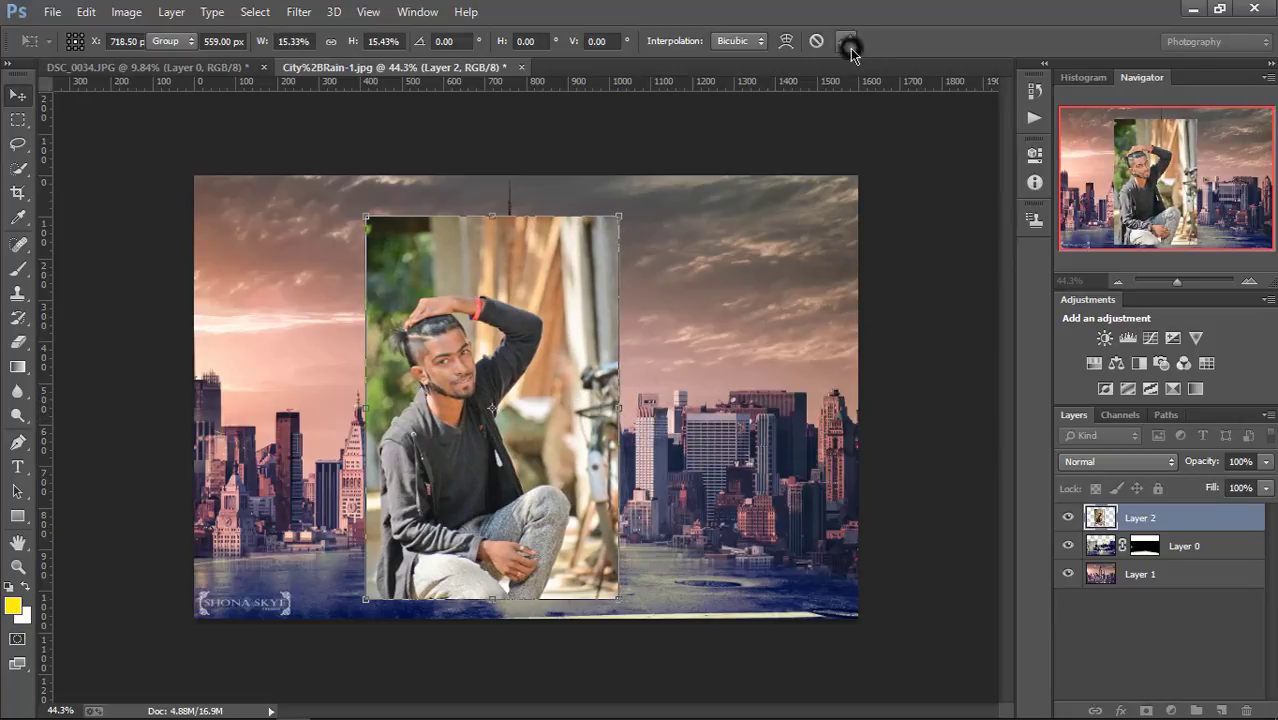
click(846, 41)
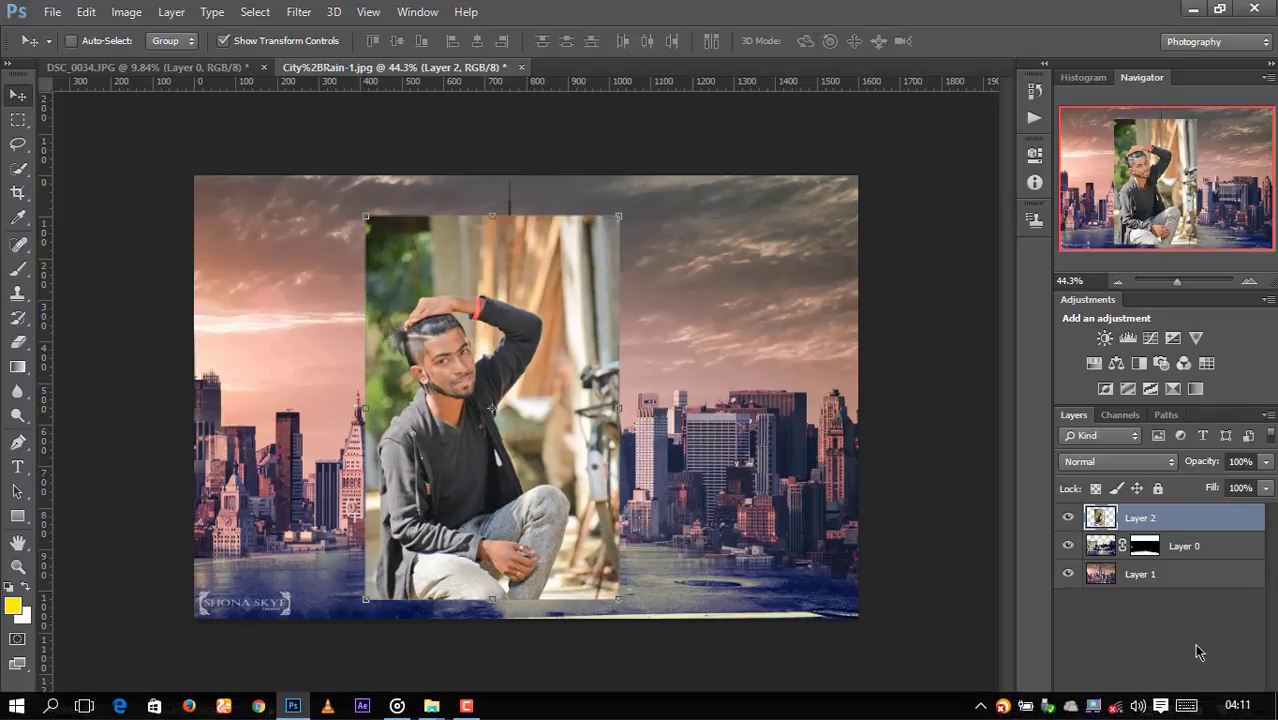
Step: With Layer 1 selected, crop the canvas to a narrow portrait box around the man's photo
click(1153, 580)
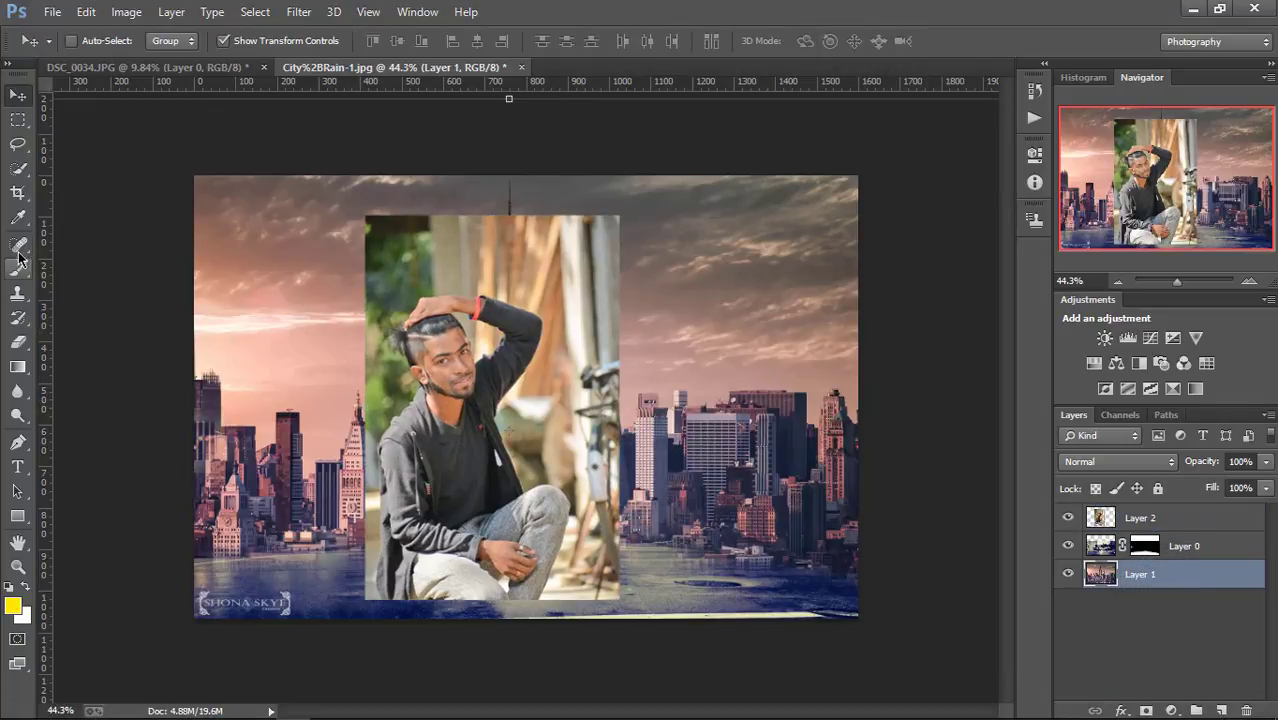
click(17, 190)
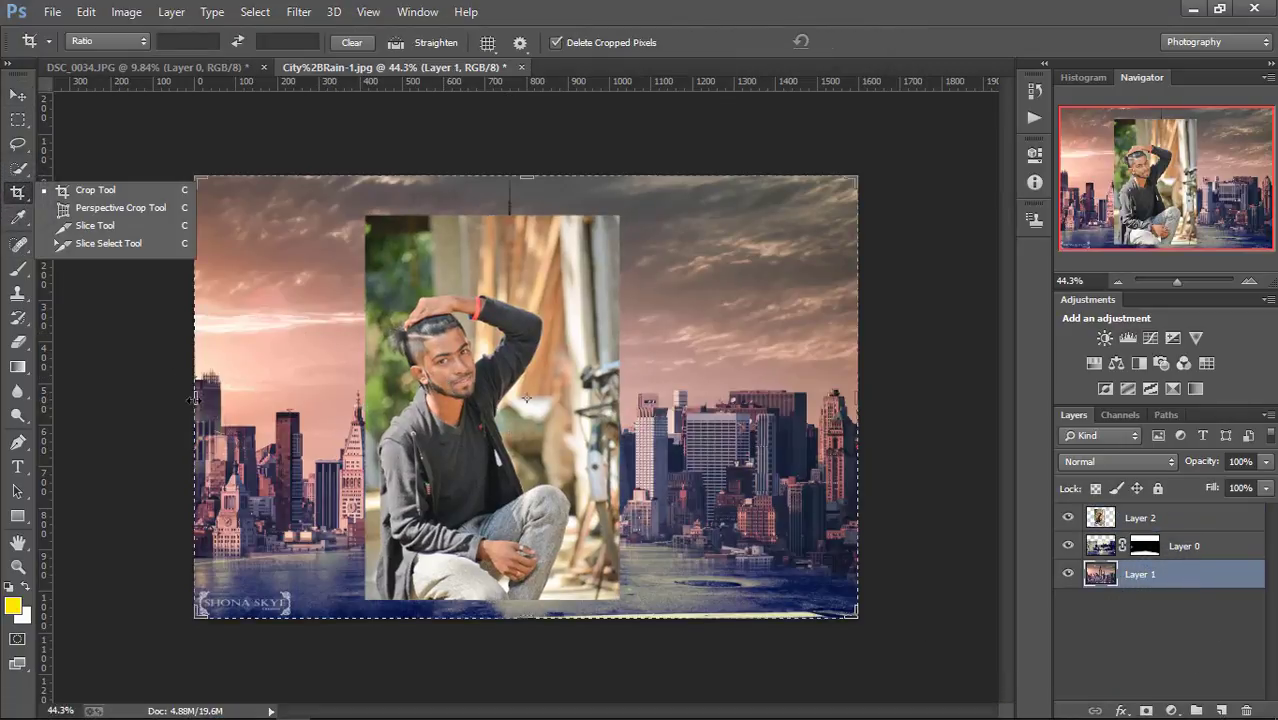
drag(196, 402, 278, 403)
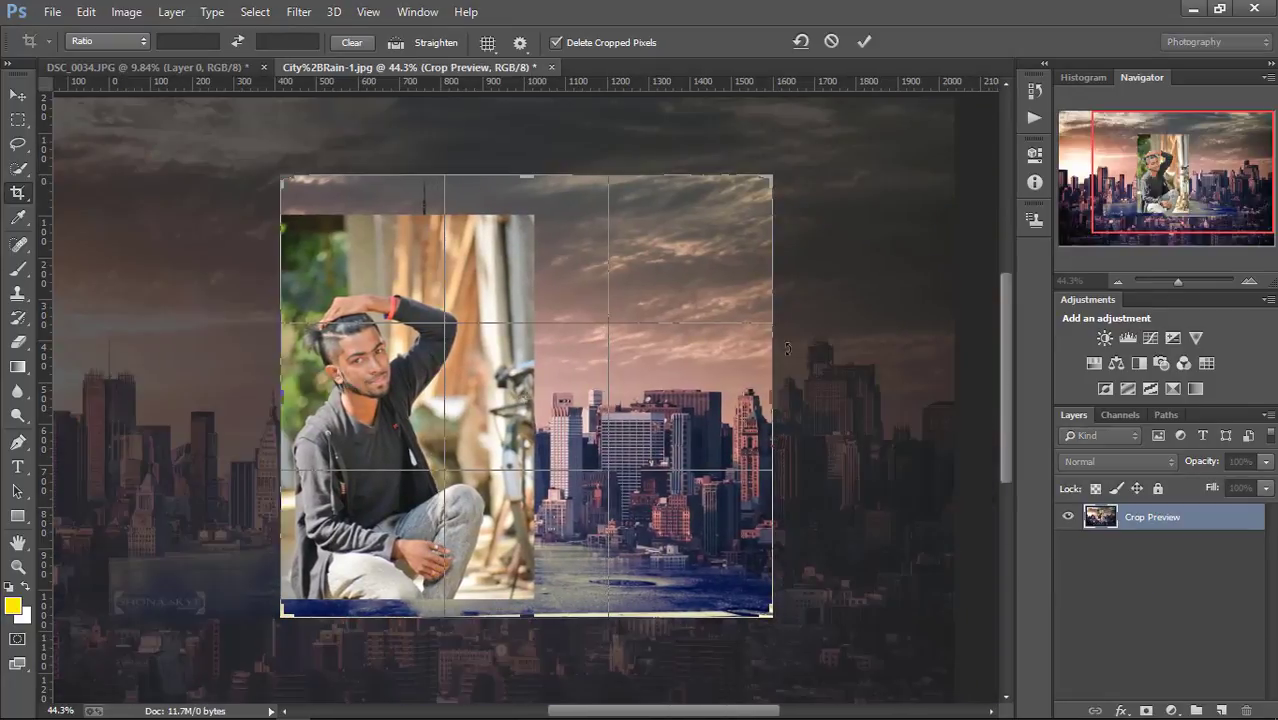
drag(774, 403, 652, 403)
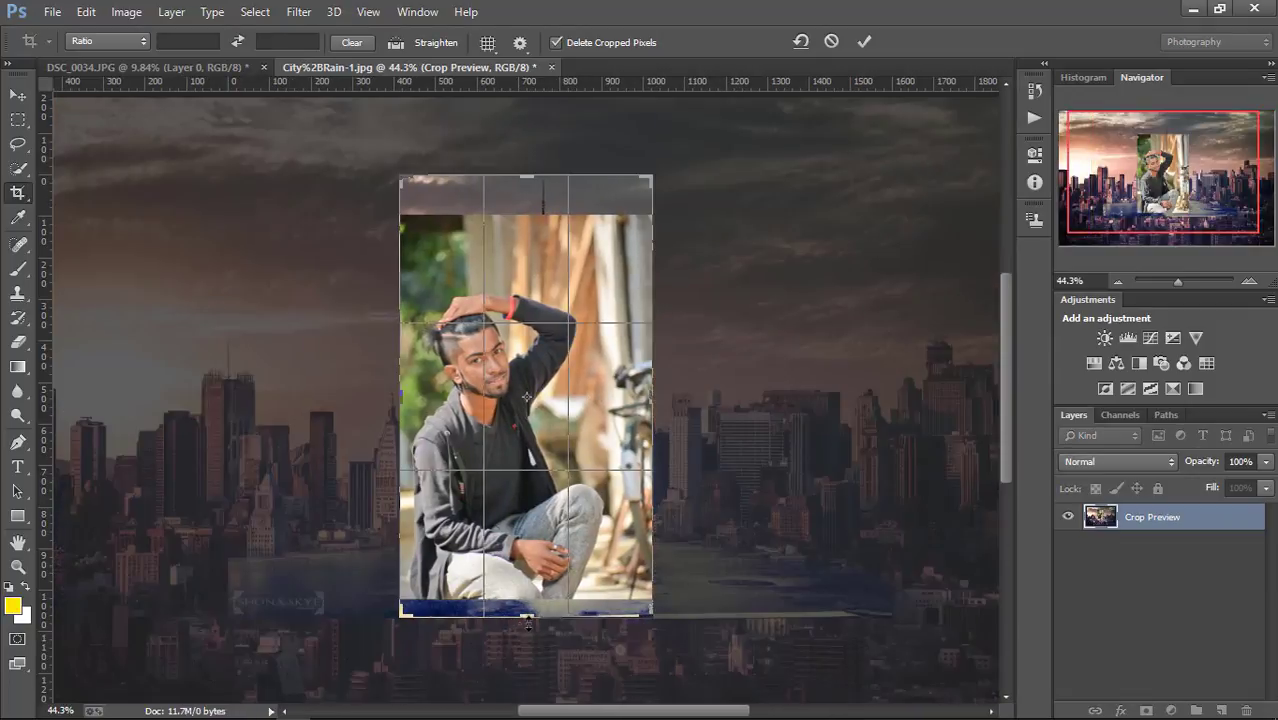
drag(527, 622, 527, 606)
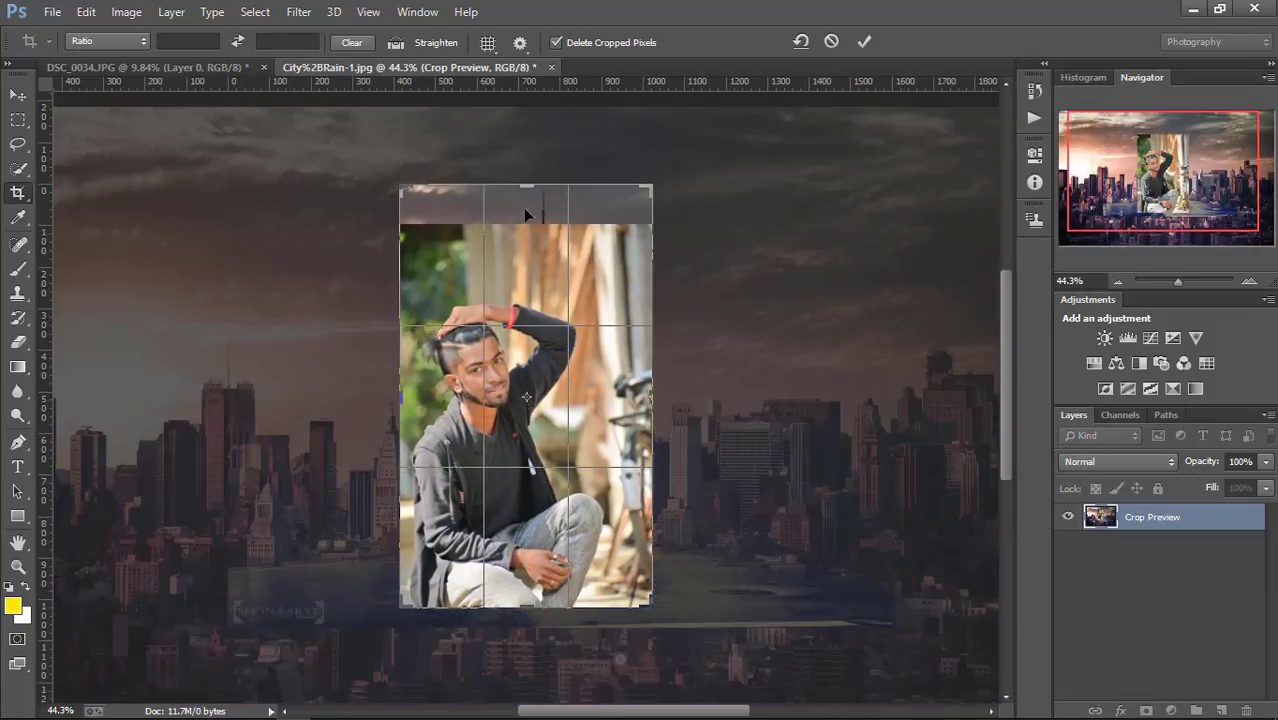
drag(527, 186, 530, 208)
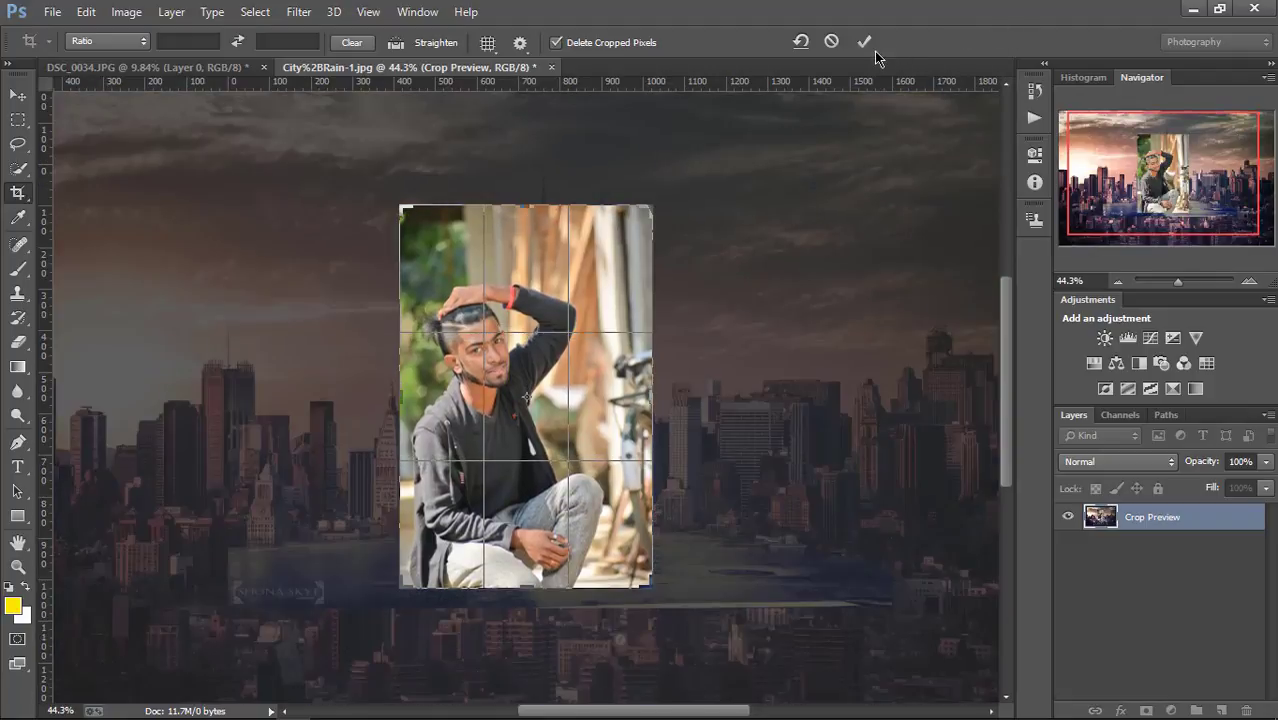
click(863, 41)
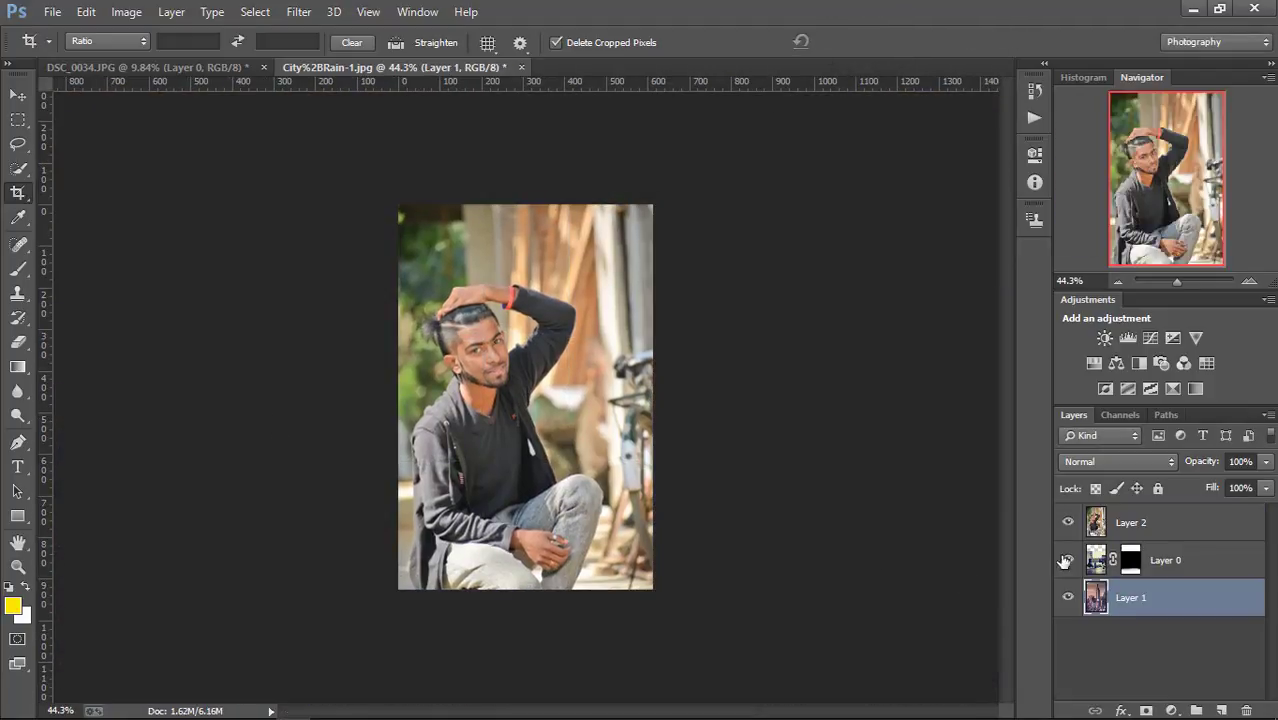
Step: Select and hide Layer 2, then start a crop and cancel it without cropping
click(1128, 526)
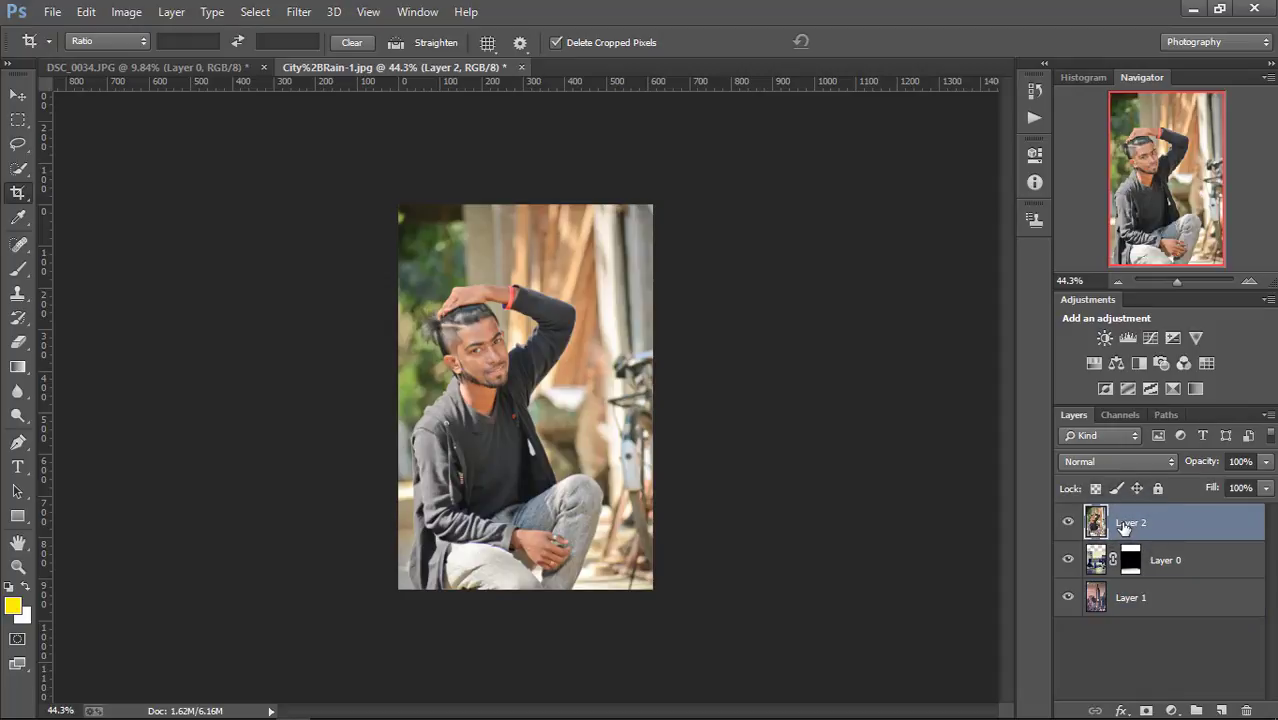
click(1068, 522)
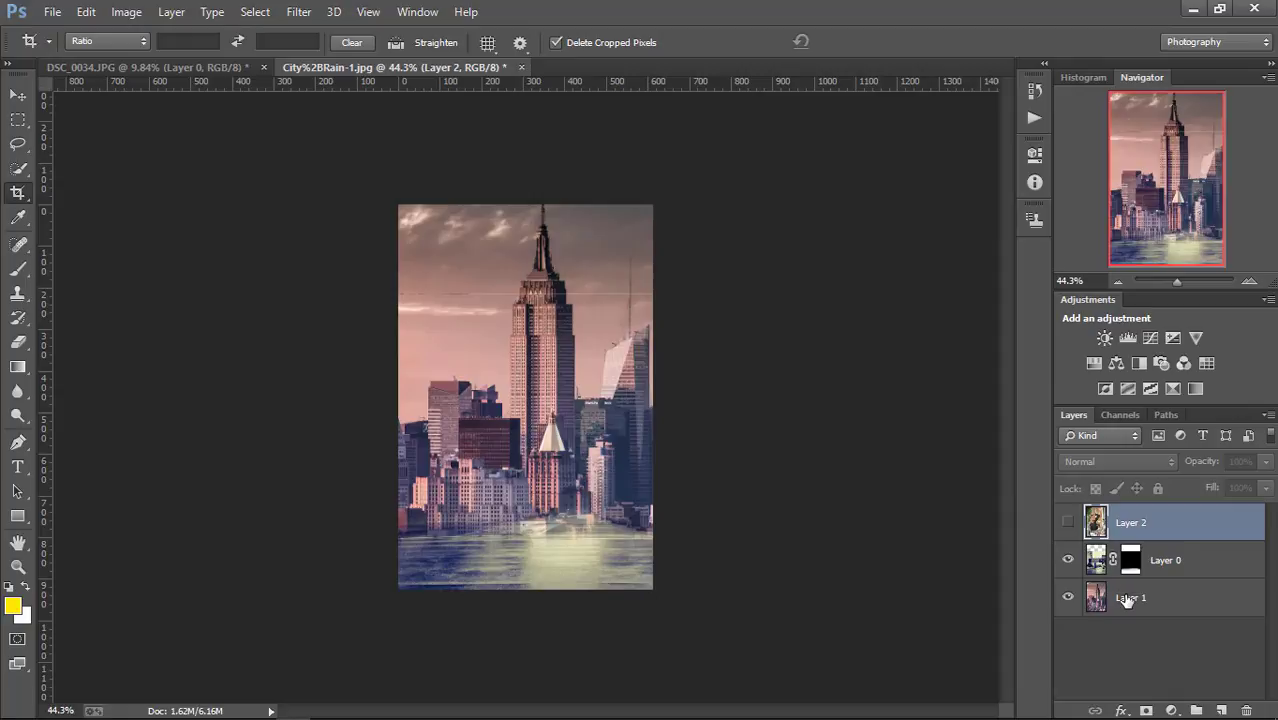
drag(539, 309, 563, 300)
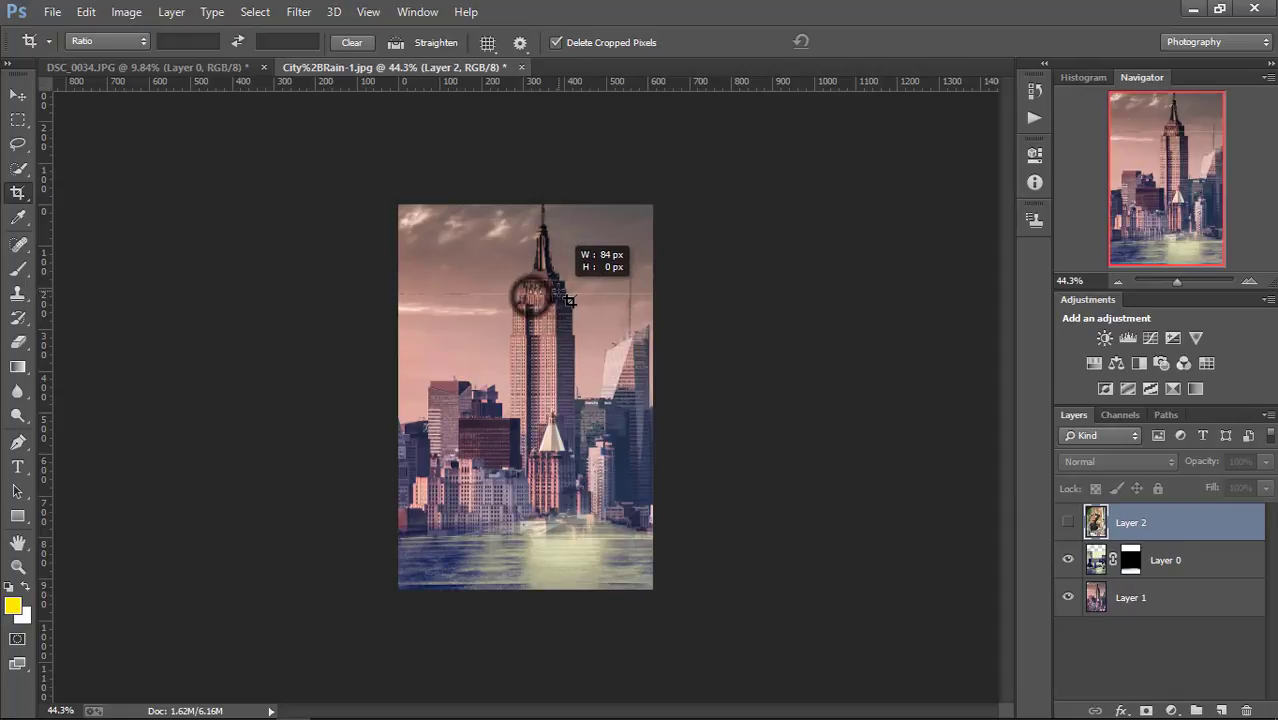
click(803, 42)
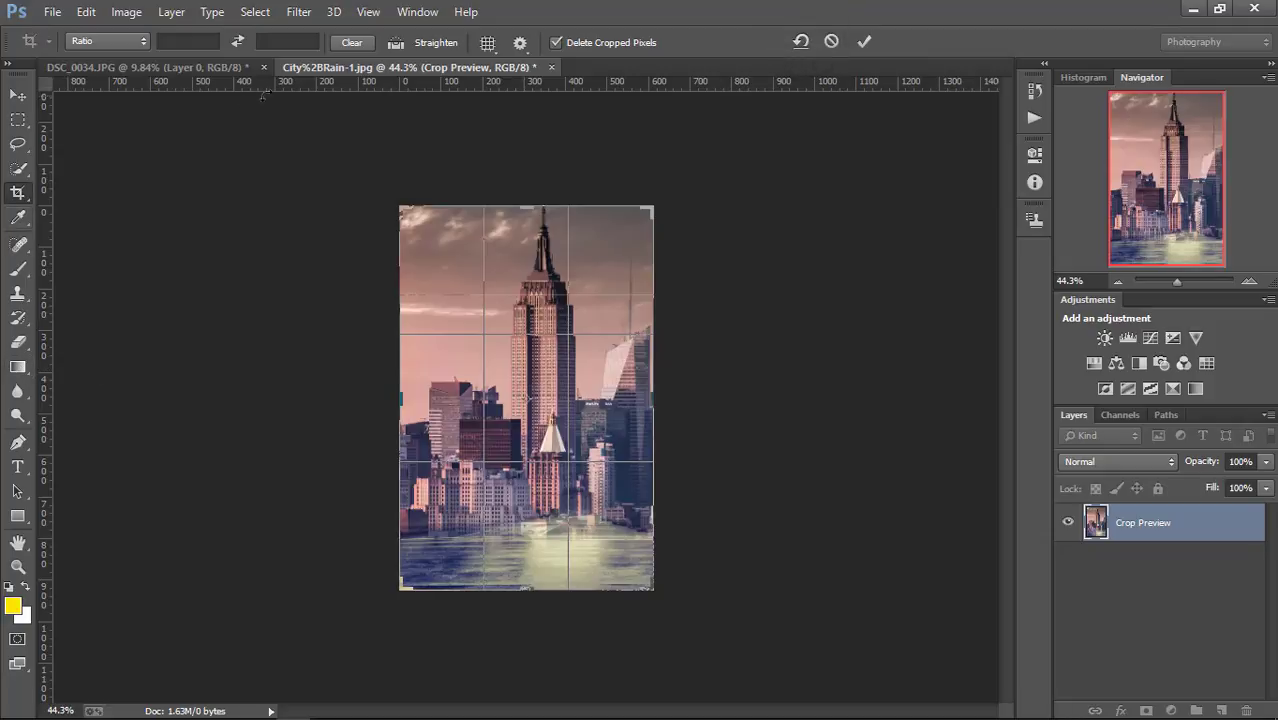
click(17, 95)
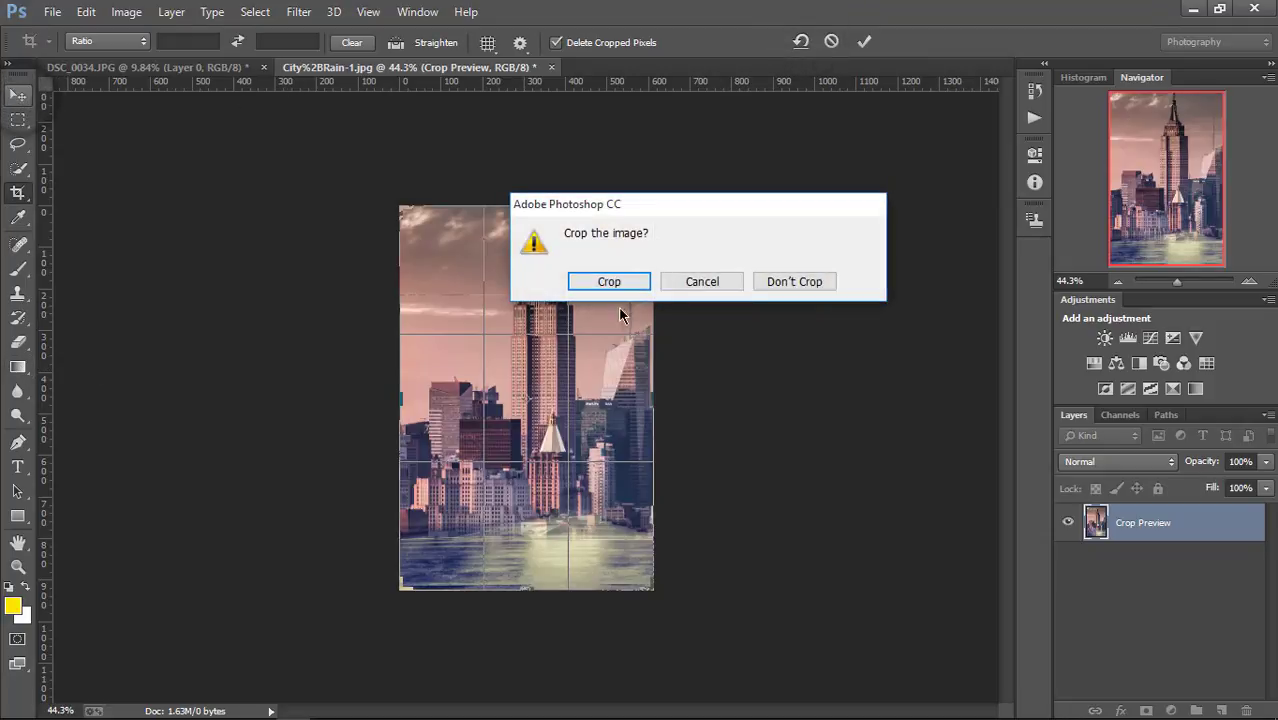
click(770, 283)
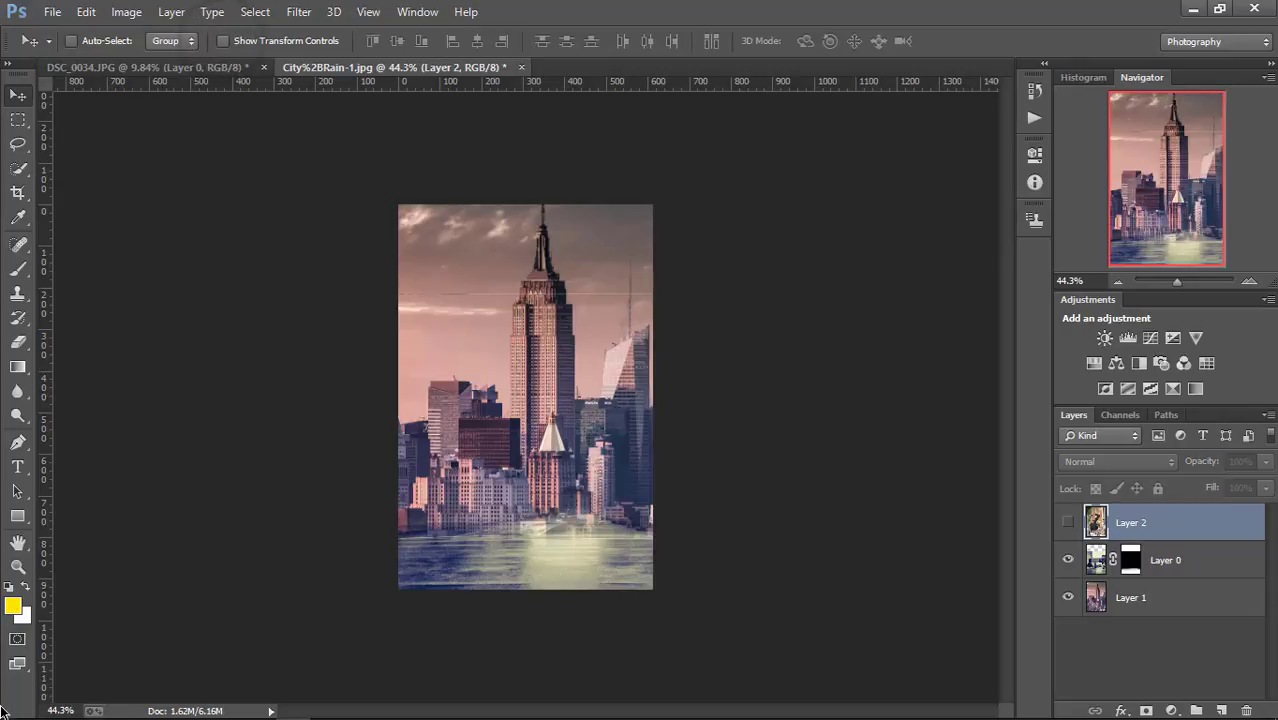
Step: Zoom in on the skyline's spire and back out to the whole image
click(17, 566)
drag(497, 218, 600, 238)
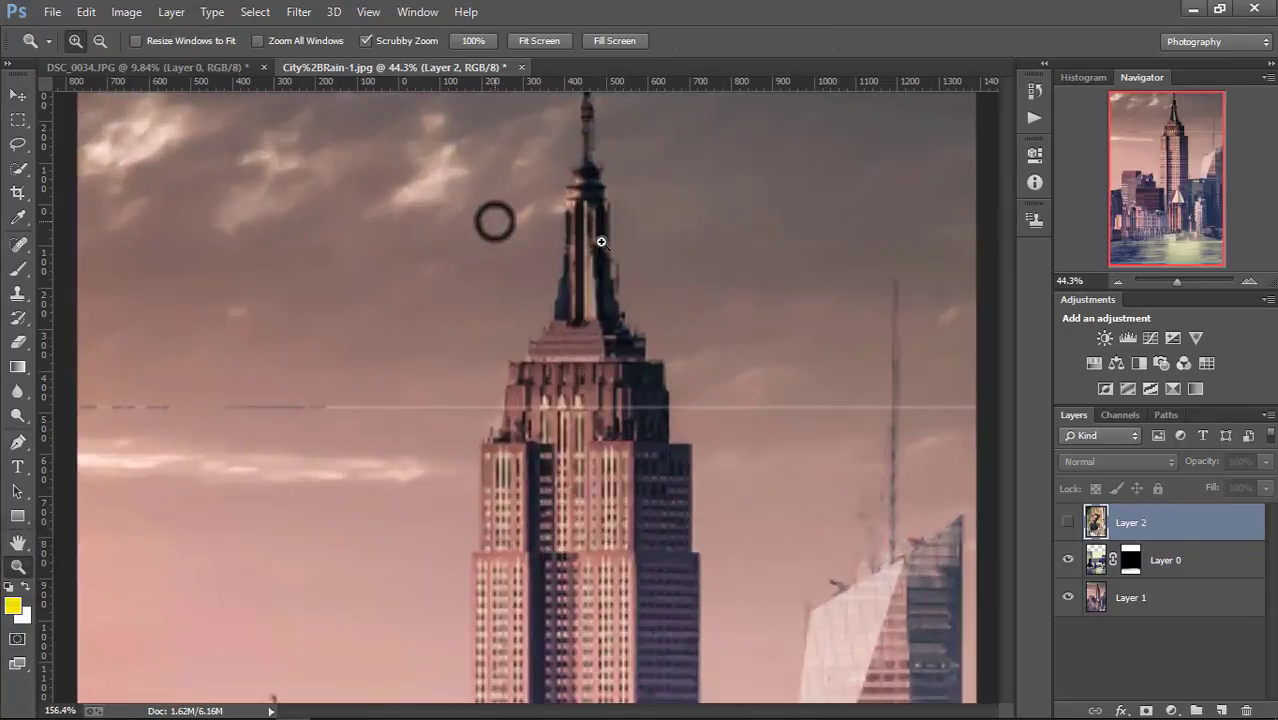
mouse_move(630, 318)
mouse_down()
mouse_move(593, 302)
mouse_move(664, 334)
mouse_move(563, 301)
mouse_move(587, 304)
mouse_up()
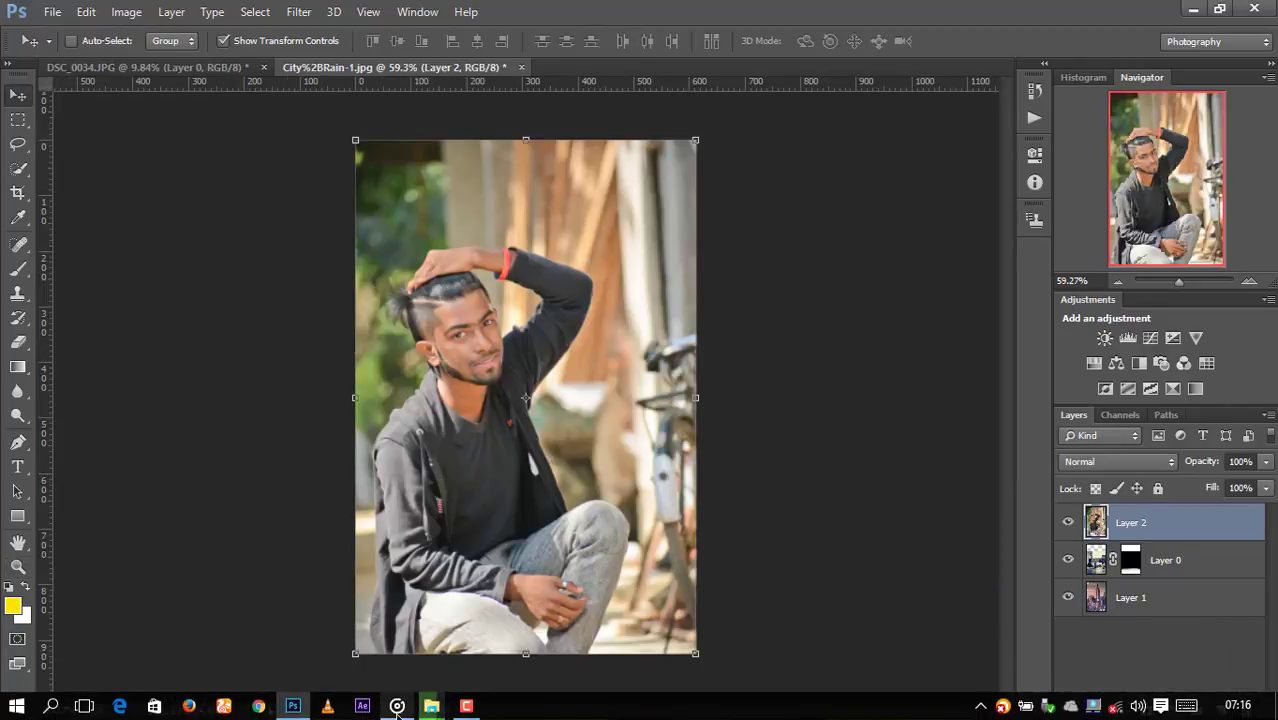
Step: Bring up and minimize Groove Music, and nudge the man's photo 24 px right
click(397, 708)
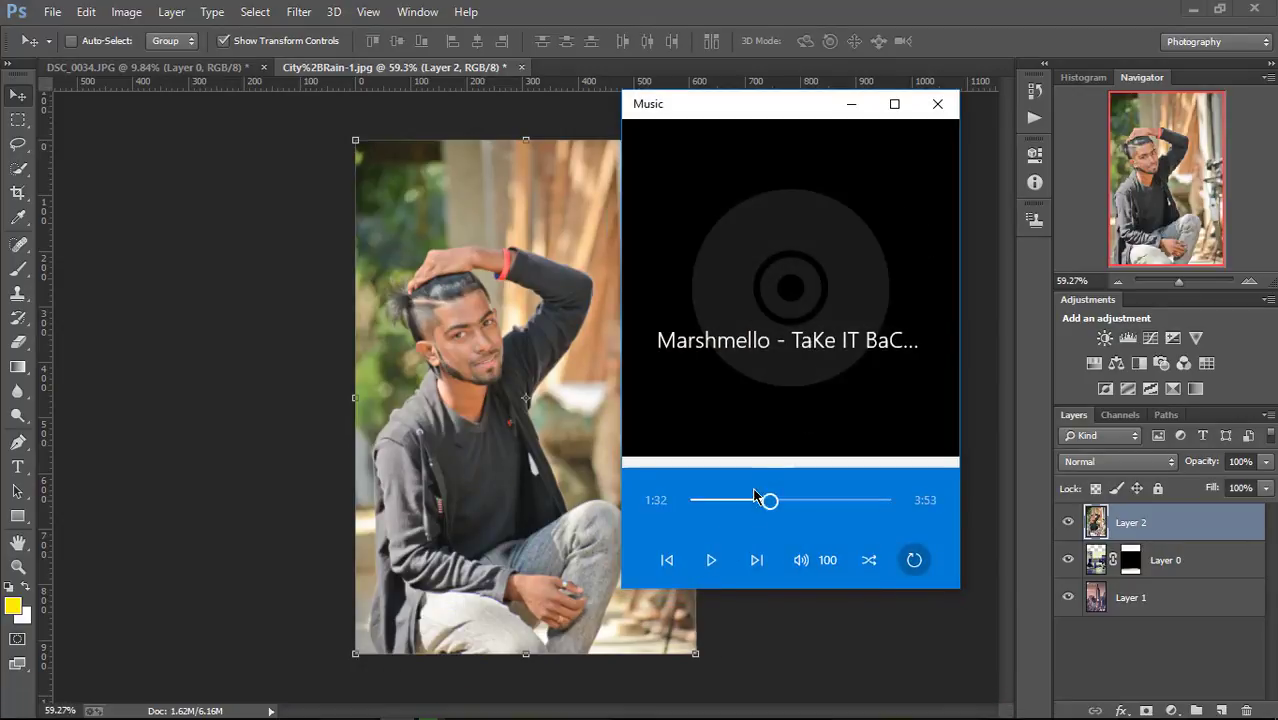
click(851, 104)
mouse_move(397, 706)
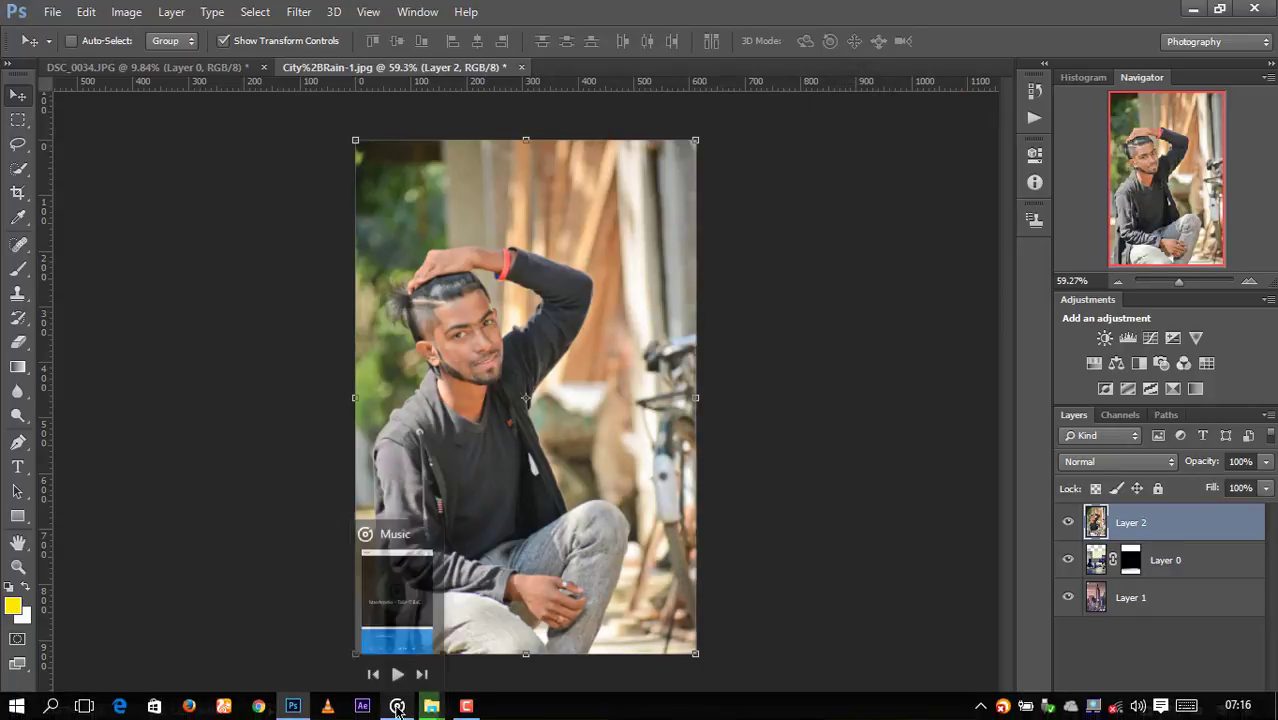
click(397, 669)
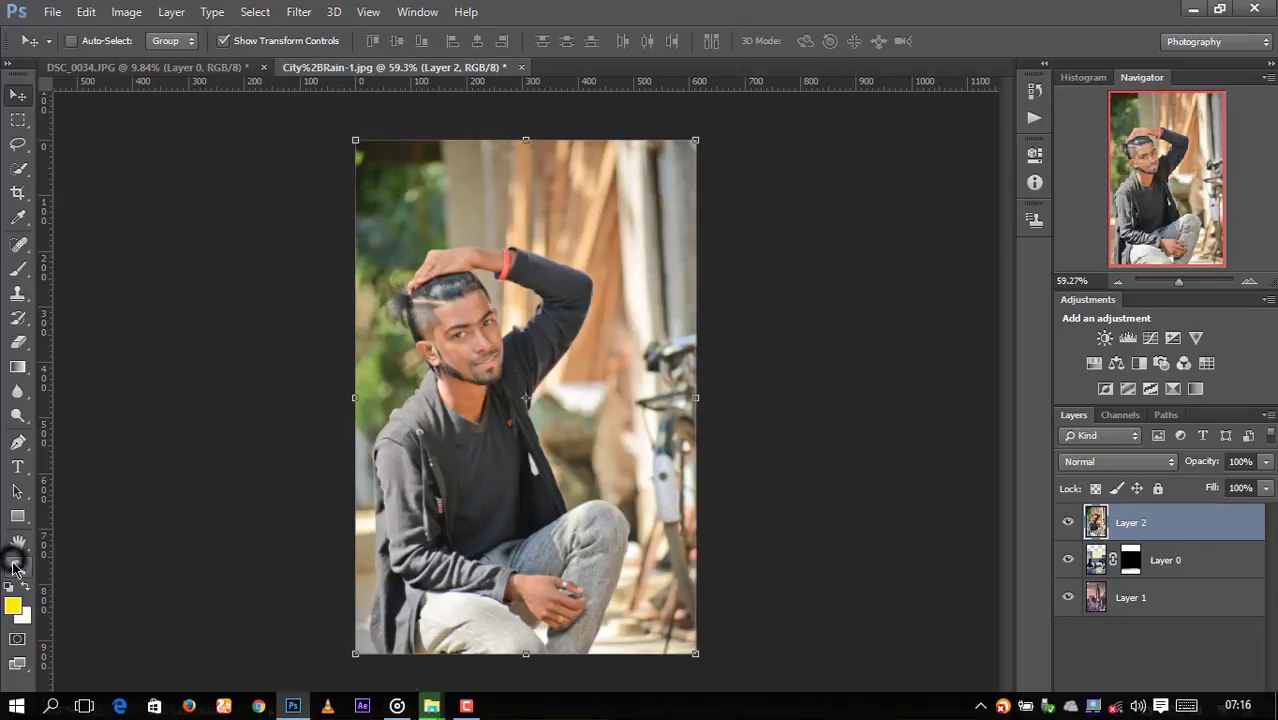
mouse_move(469, 317)
mouse_down()
mouse_move(493, 317)
mouse_move(480, 317)
mouse_up()
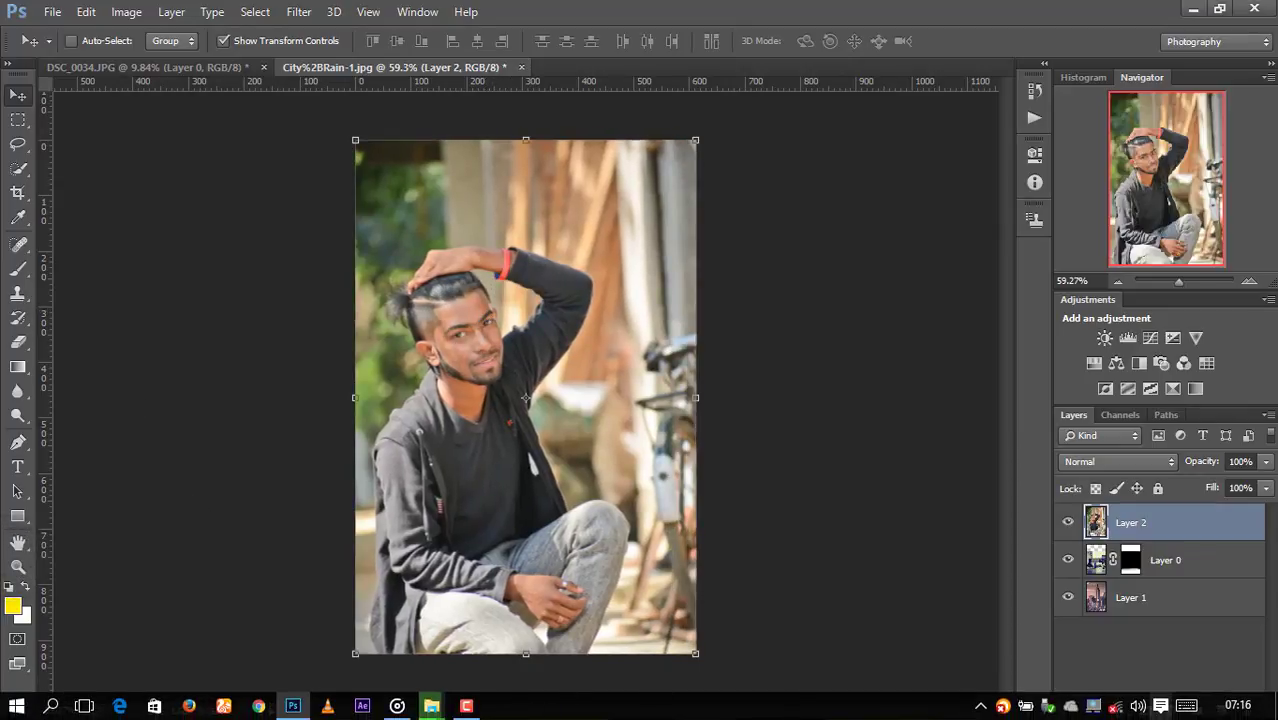
Step: Check the system volume, resume then pause the Marshmello track, and close the player
click(1137, 707)
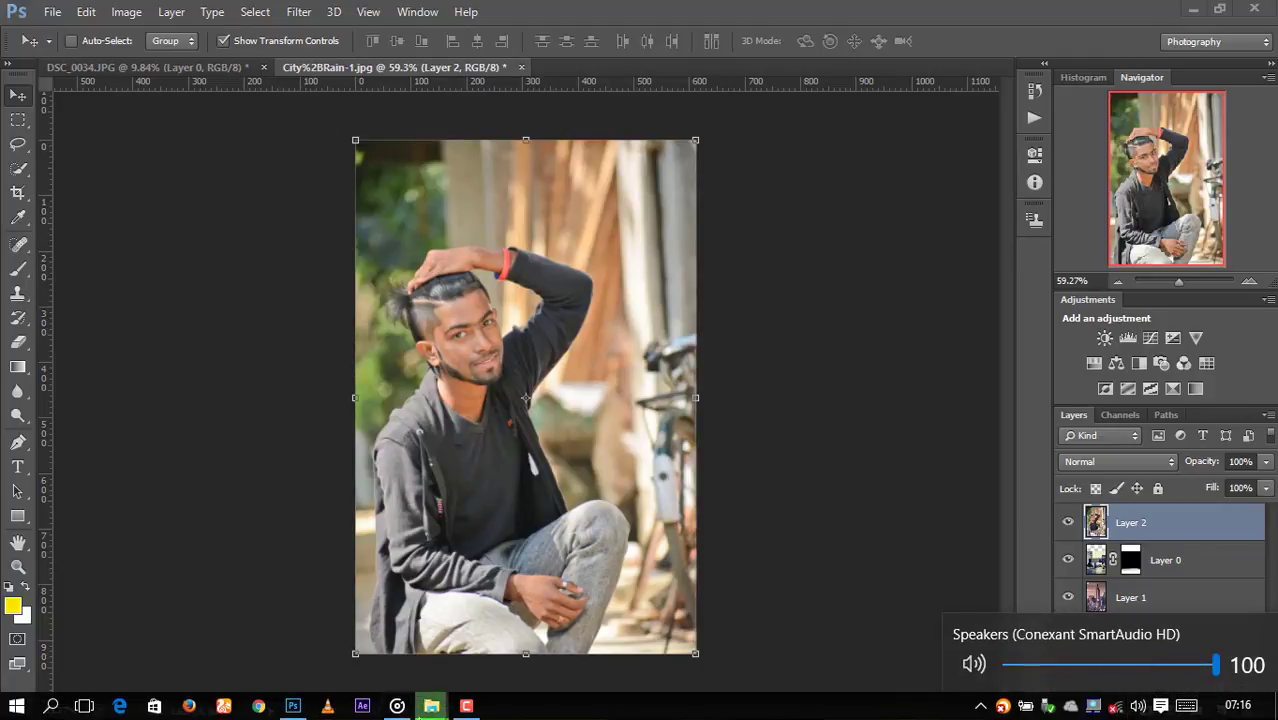
mouse_move(397, 706)
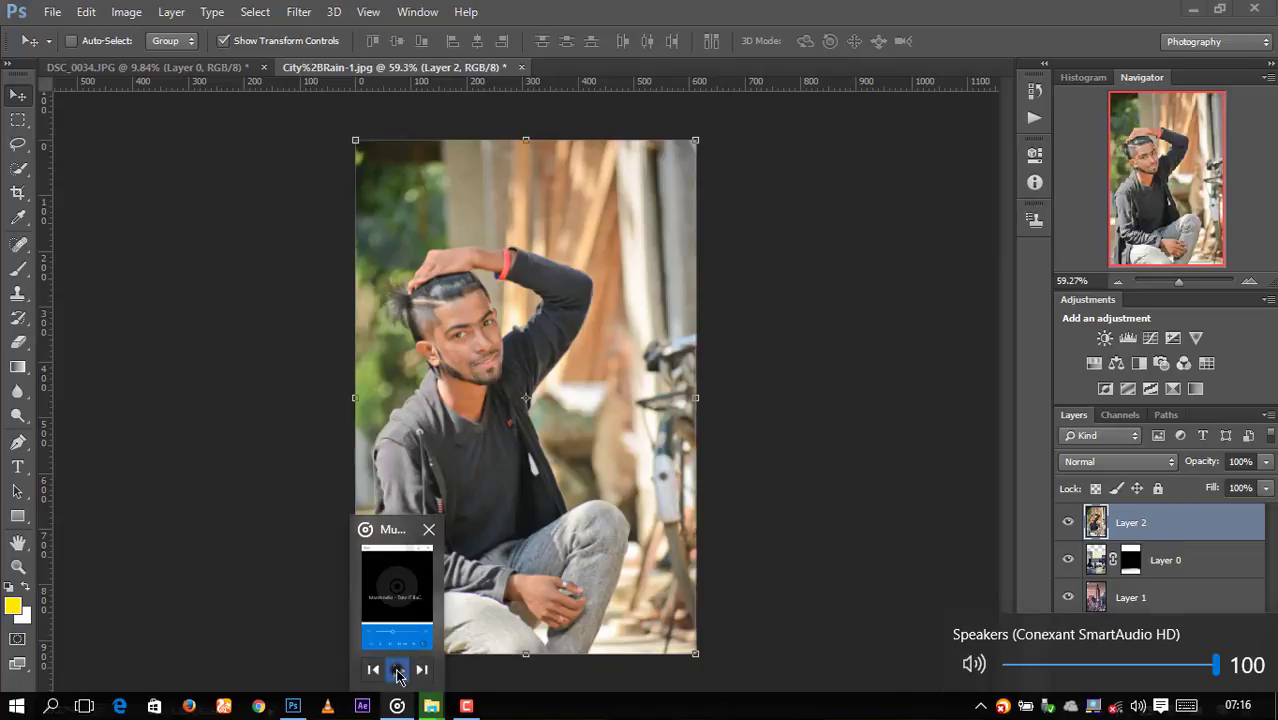
click(397, 670)
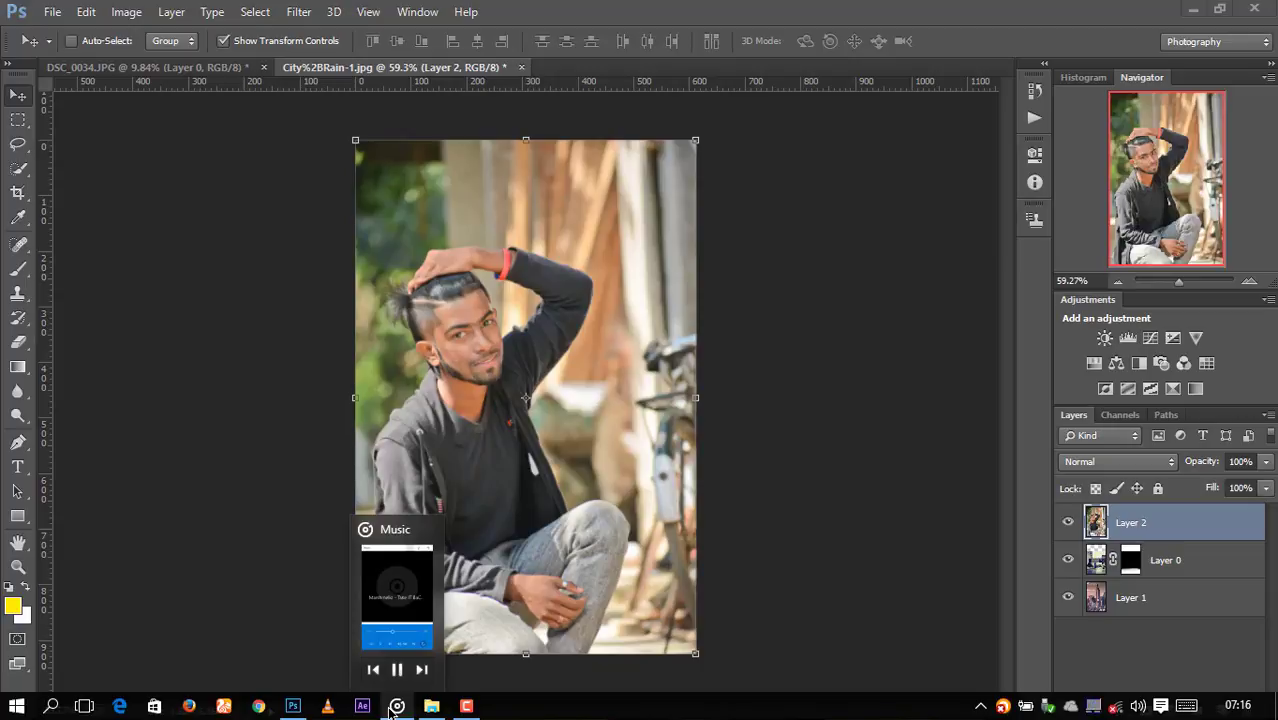
click(397, 672)
mouse_move(466, 706)
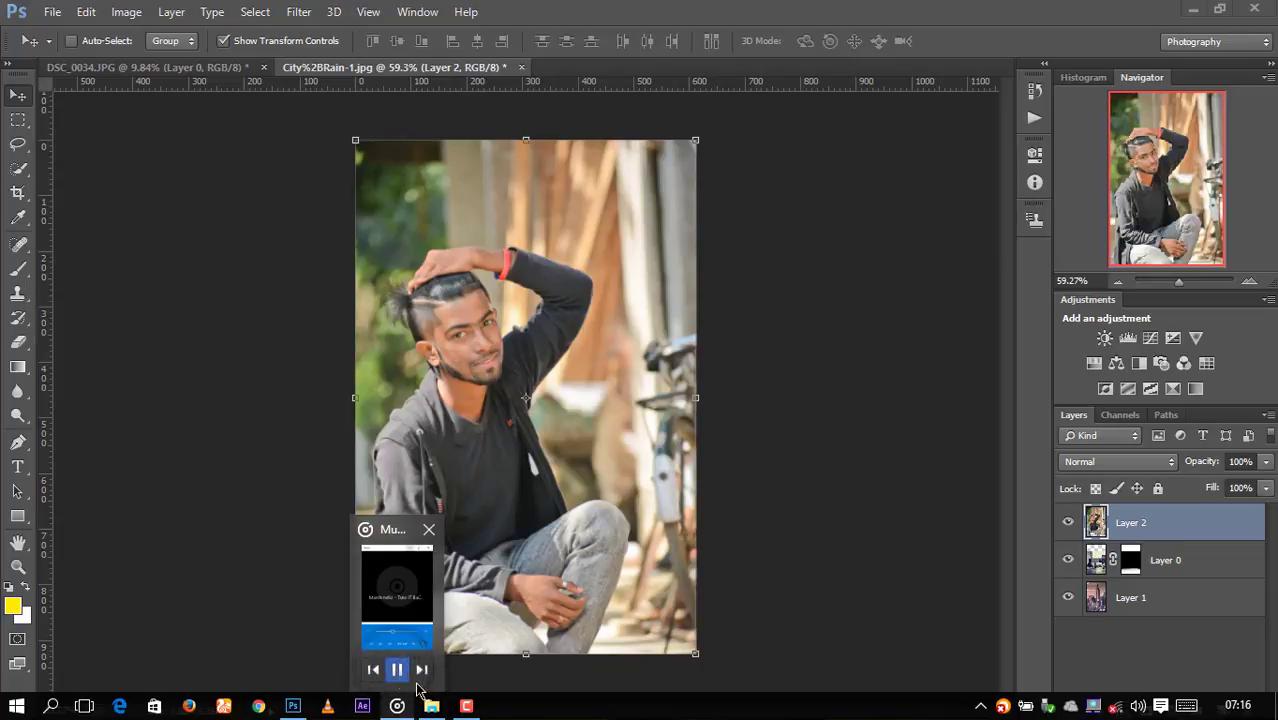
click(494, 674)
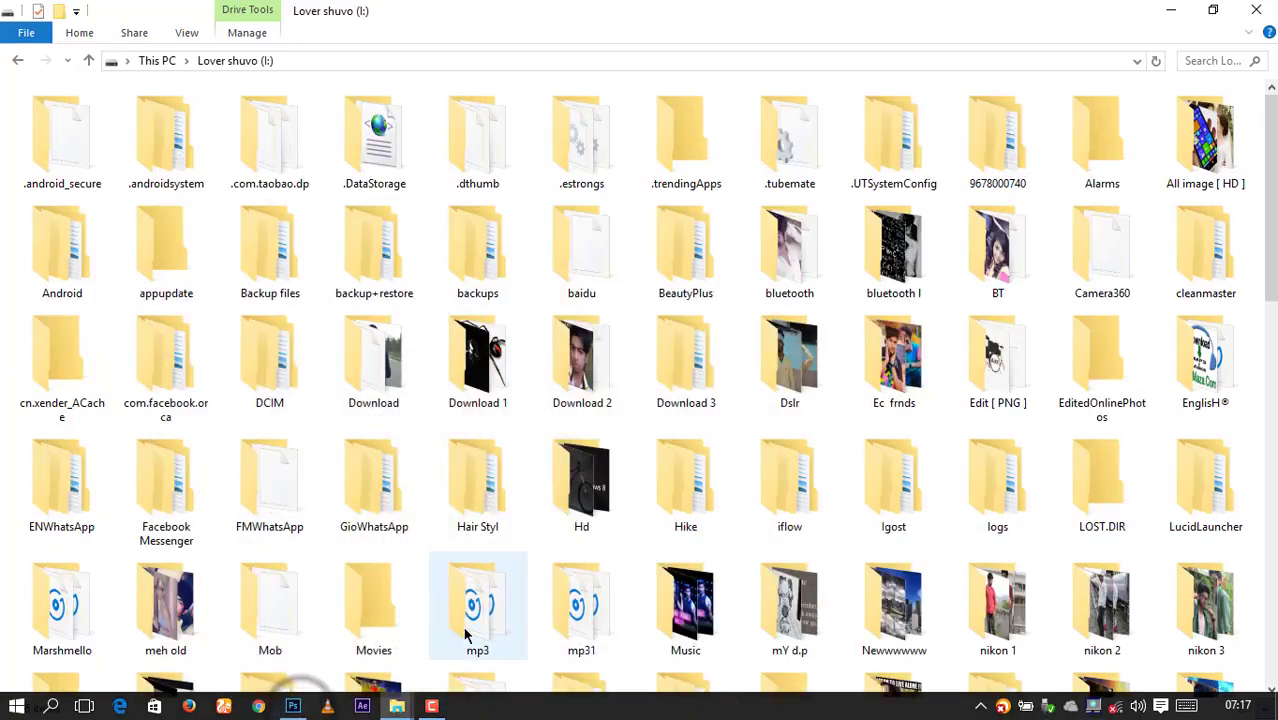
Step: Play 'Marshmello - KnOw ME' from the mp3 folder in Music, then switch back to Photoshop
double_click(466, 620)
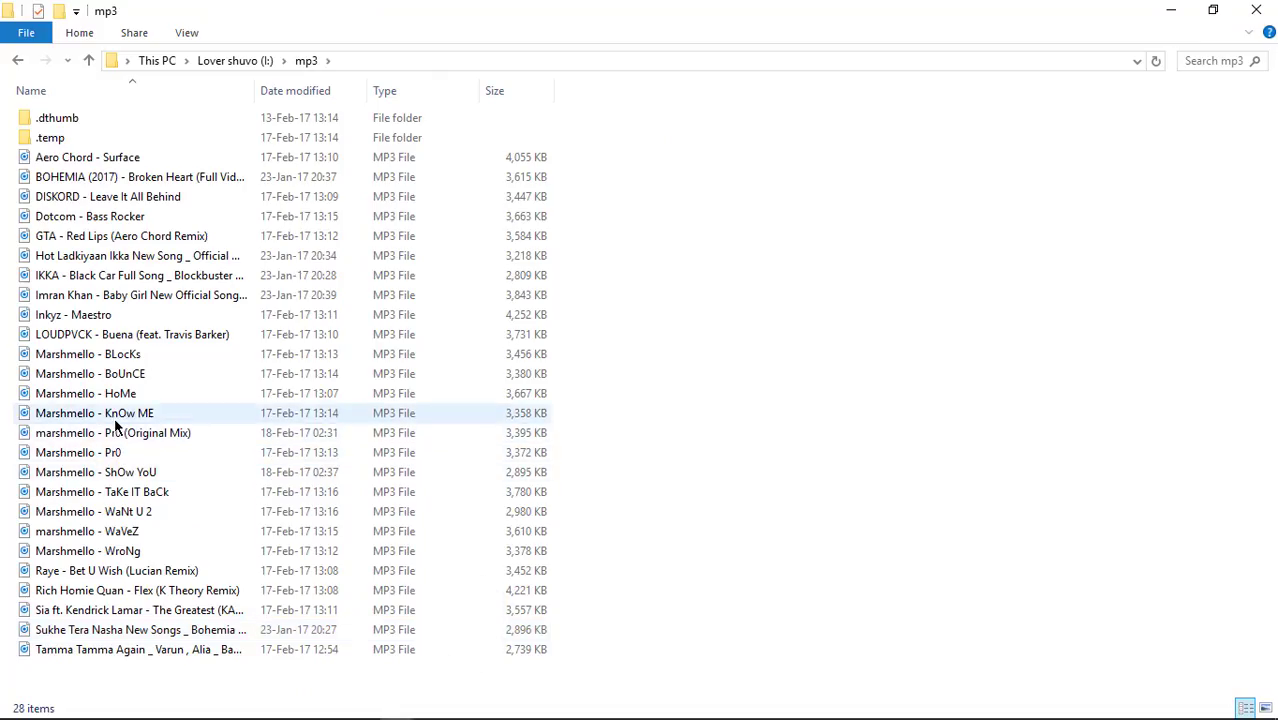
click(115, 418)
double_click(115, 418)
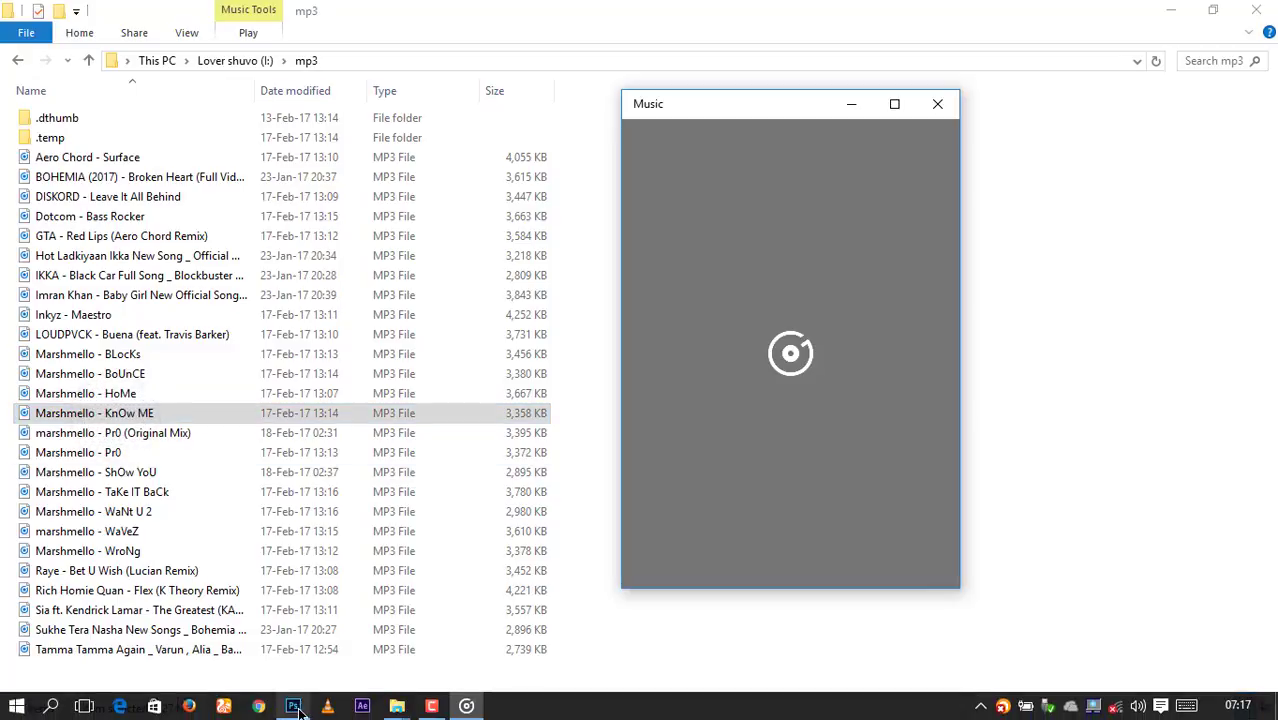
click(295, 706)
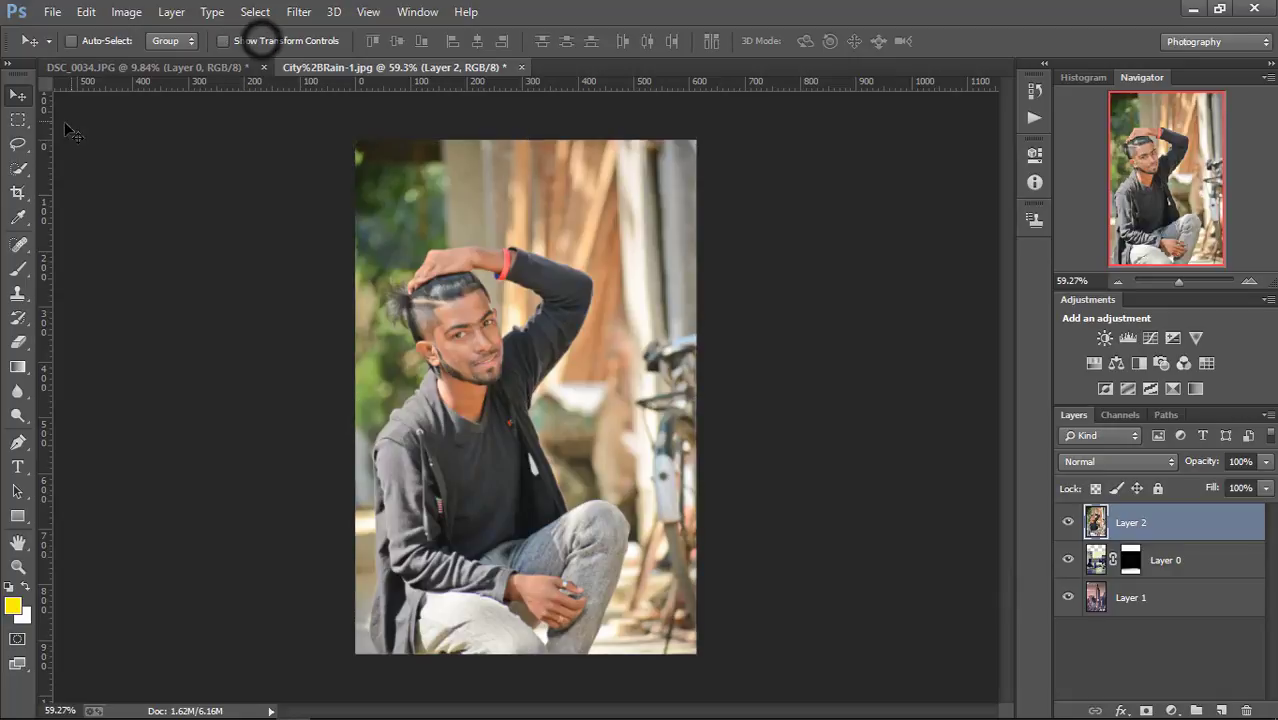
Step: Quick-select the man's hair, left arm, torso, legs and raised arm, then zoom into his head
click(17, 168)
drag(450, 285, 455, 340)
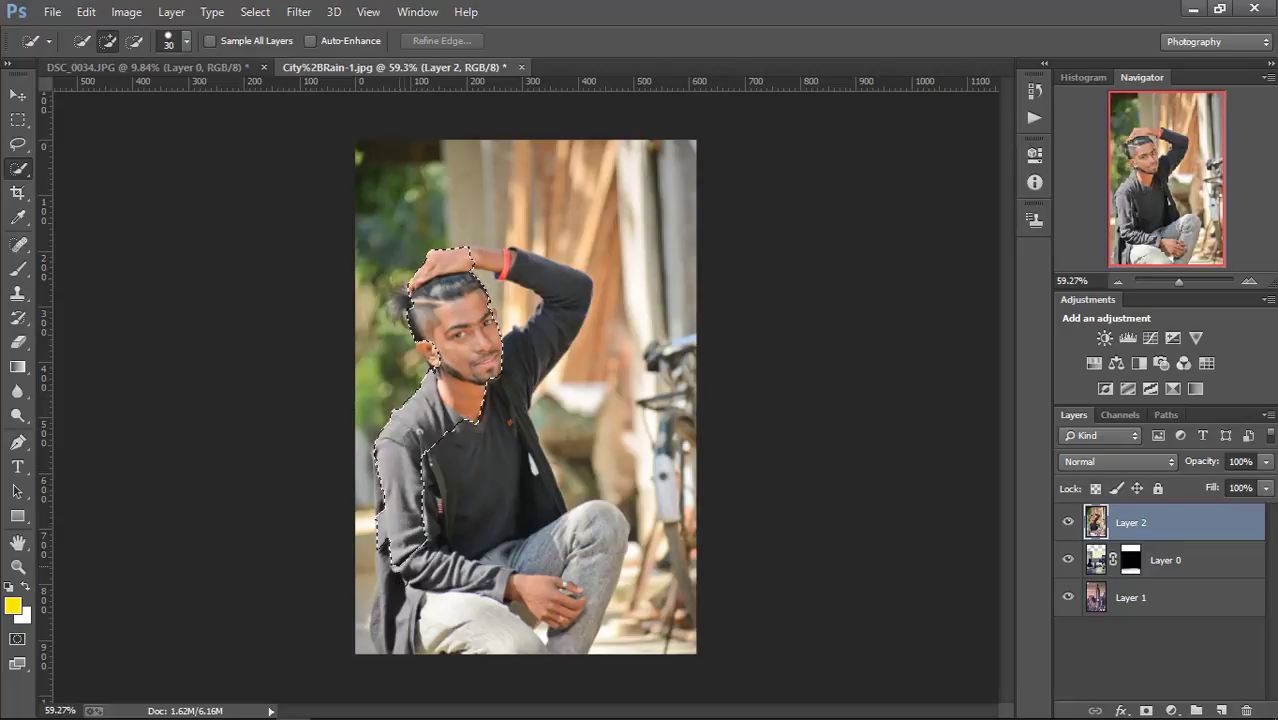
drag(395, 580, 387, 493)
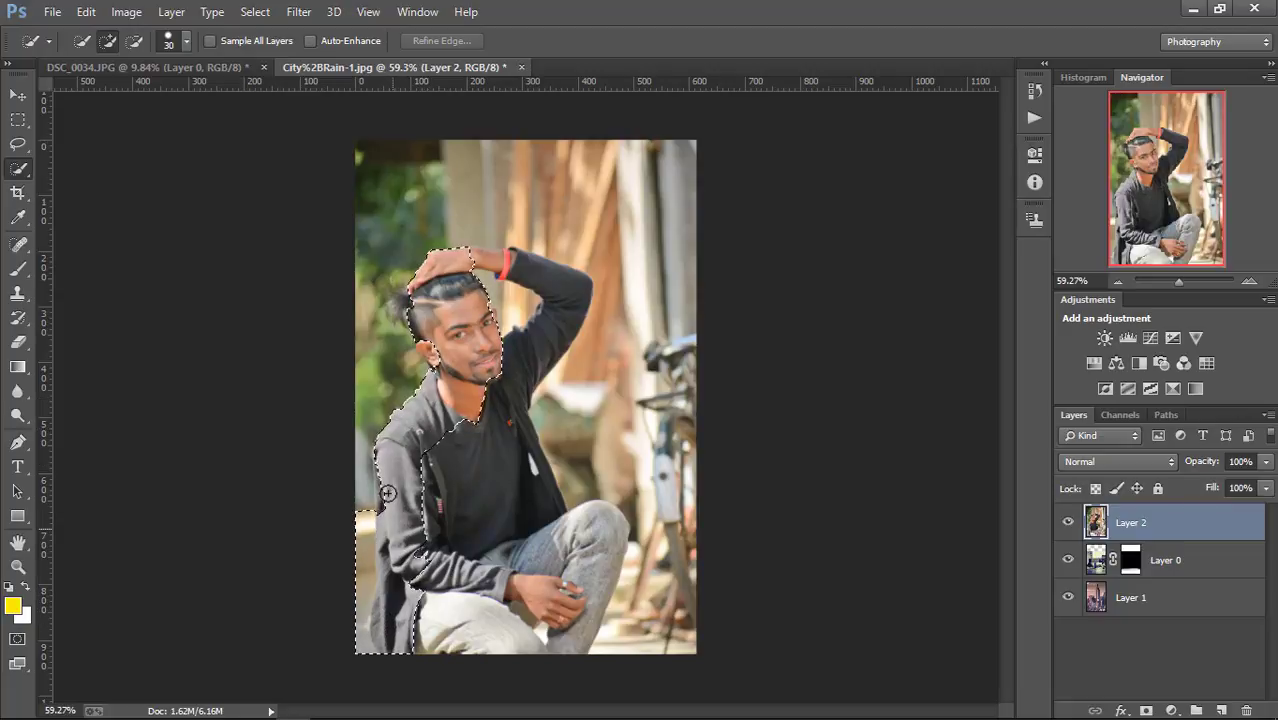
drag(494, 441, 539, 638)
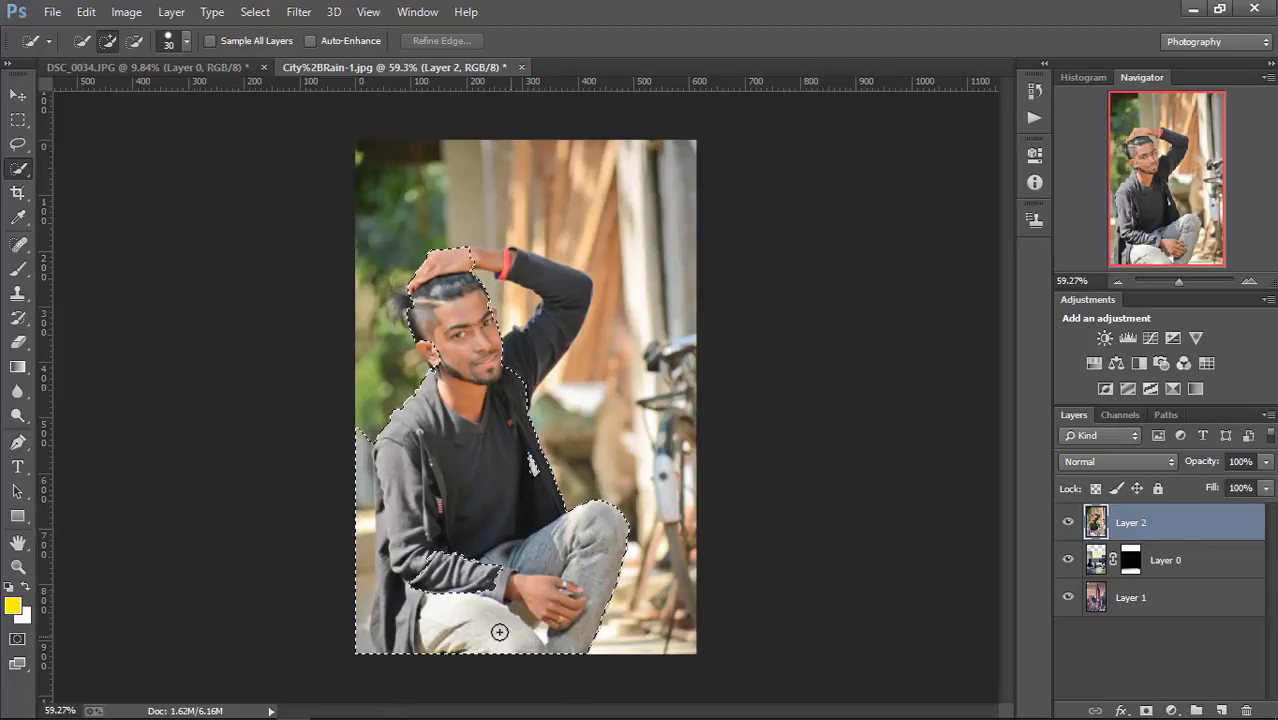
drag(512, 426, 539, 348)
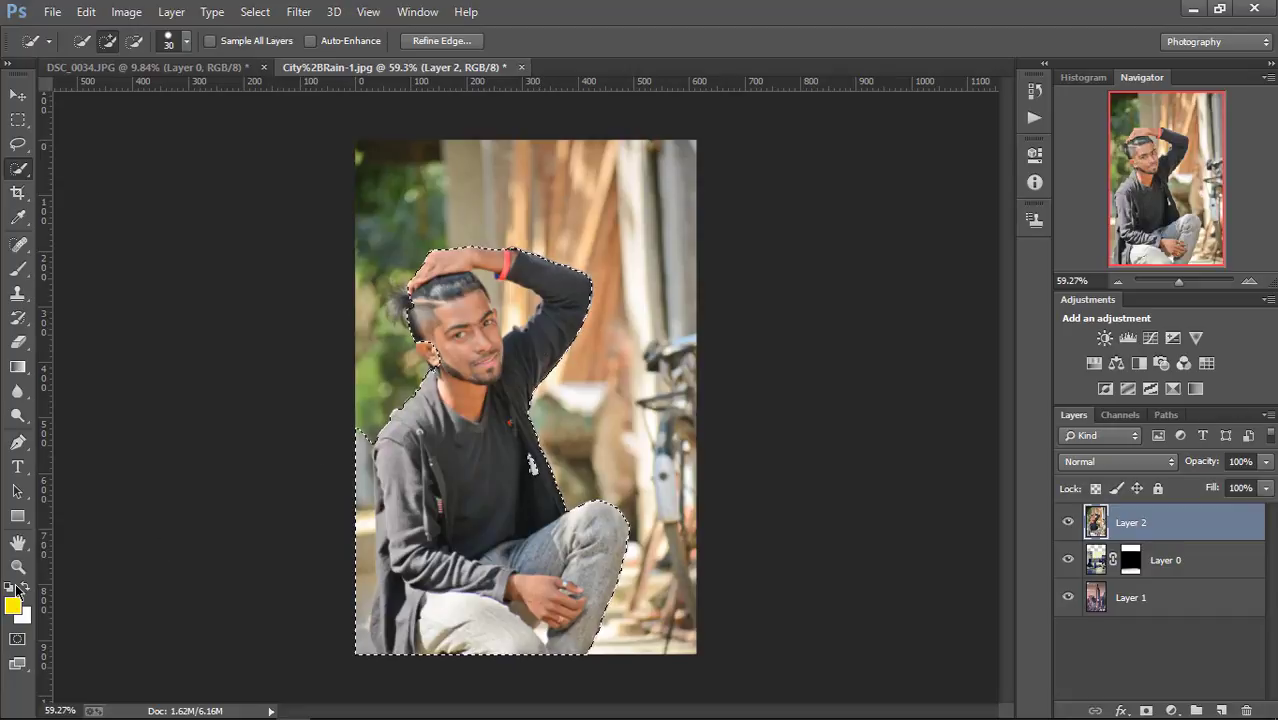
click(18, 566)
drag(468, 249, 582, 238)
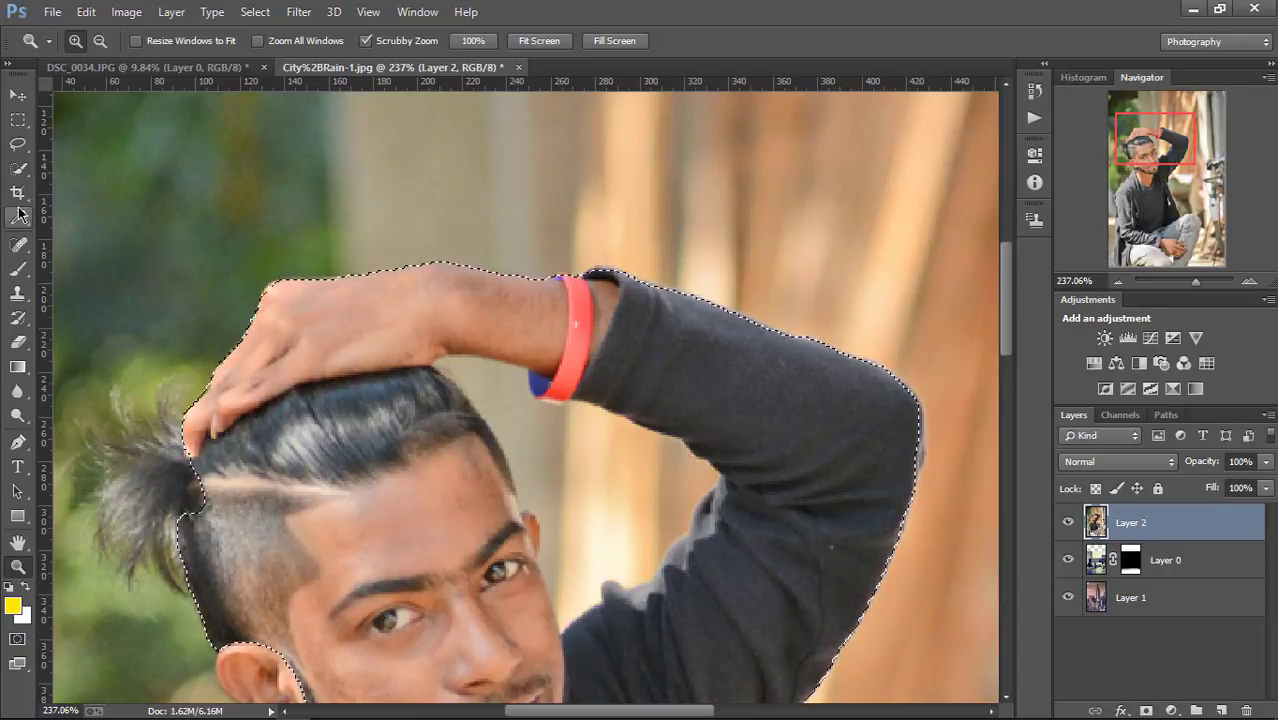
Step: Shrink the Quick Selection brush to 11 px and add the hair bun to the selection
click(18, 168)
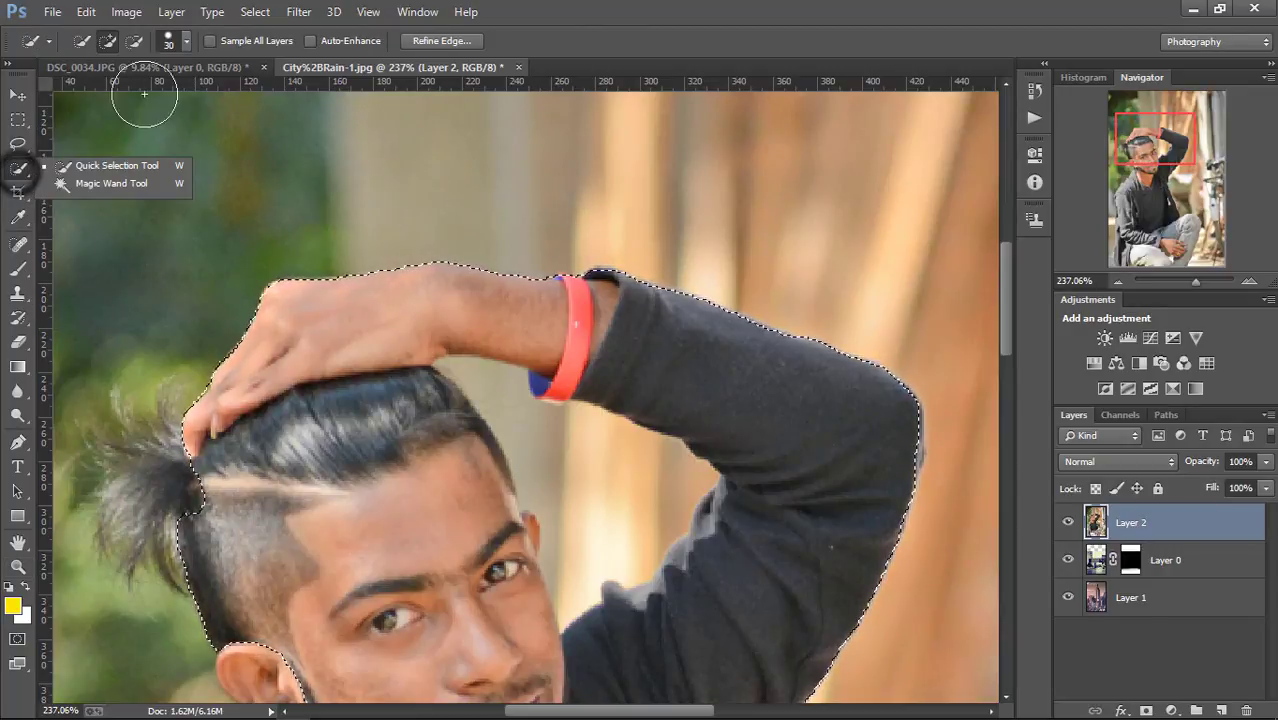
click(180, 42)
drag(93, 97, 94, 97)
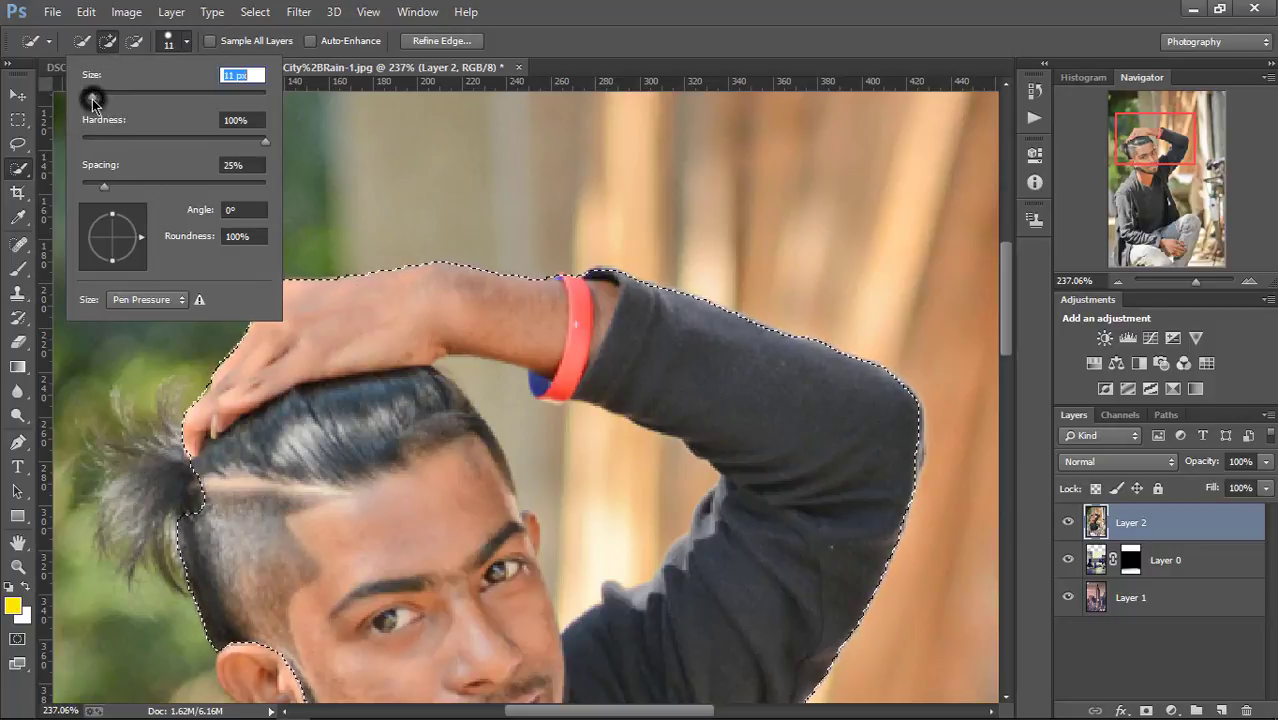
click(200, 456)
mouse_move(200, 448)
mouse_down()
mouse_move(173, 412)
mouse_move(137, 510)
mouse_up()
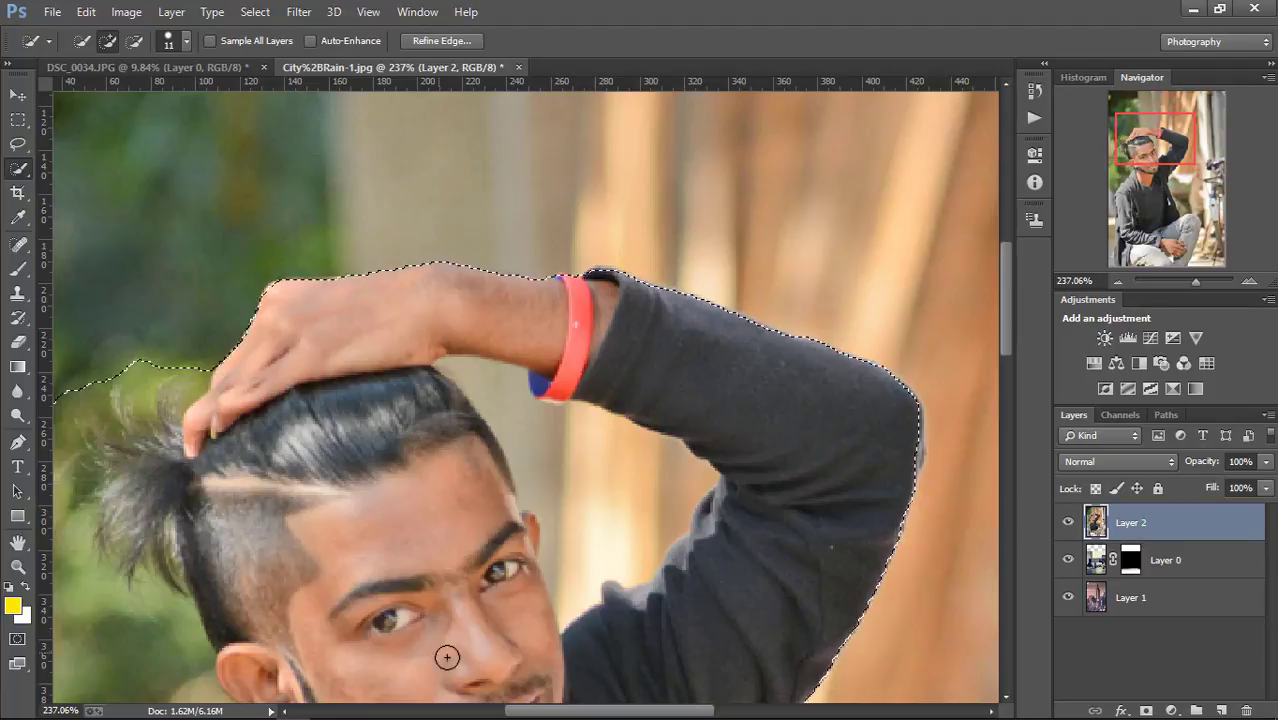
drag(539, 713, 463, 713)
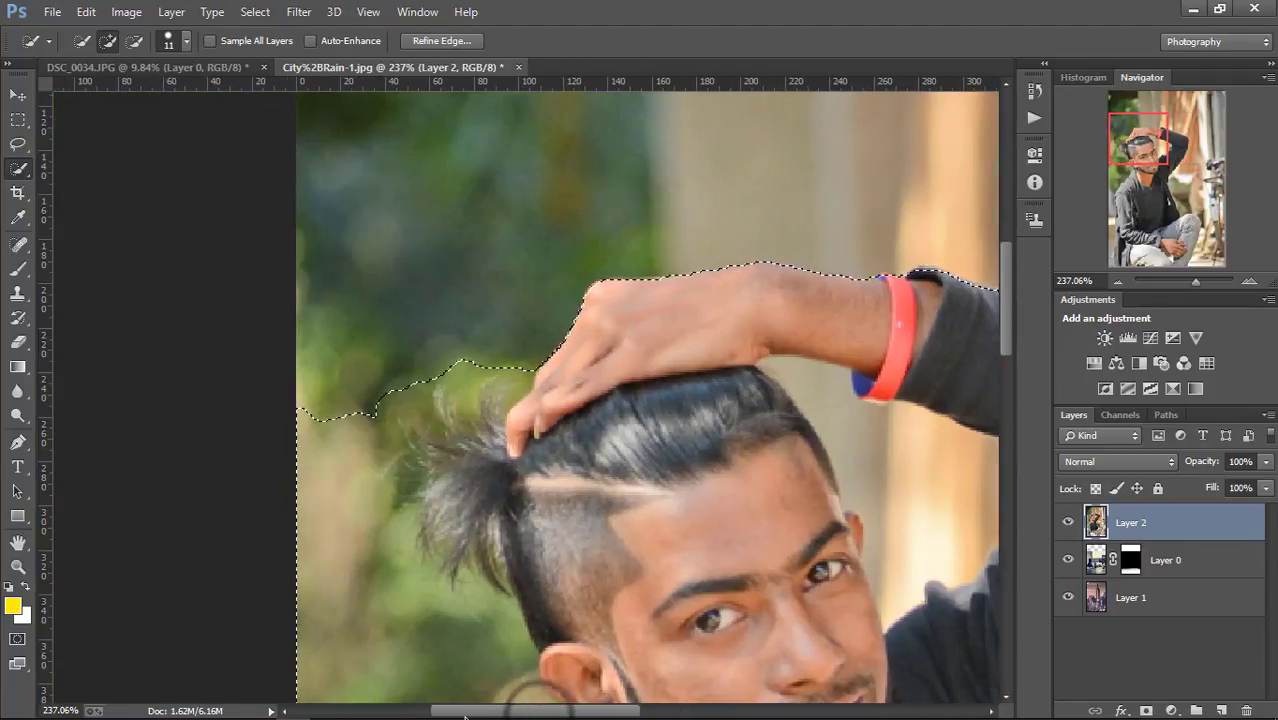
scroll(1002, 292, down, 3)
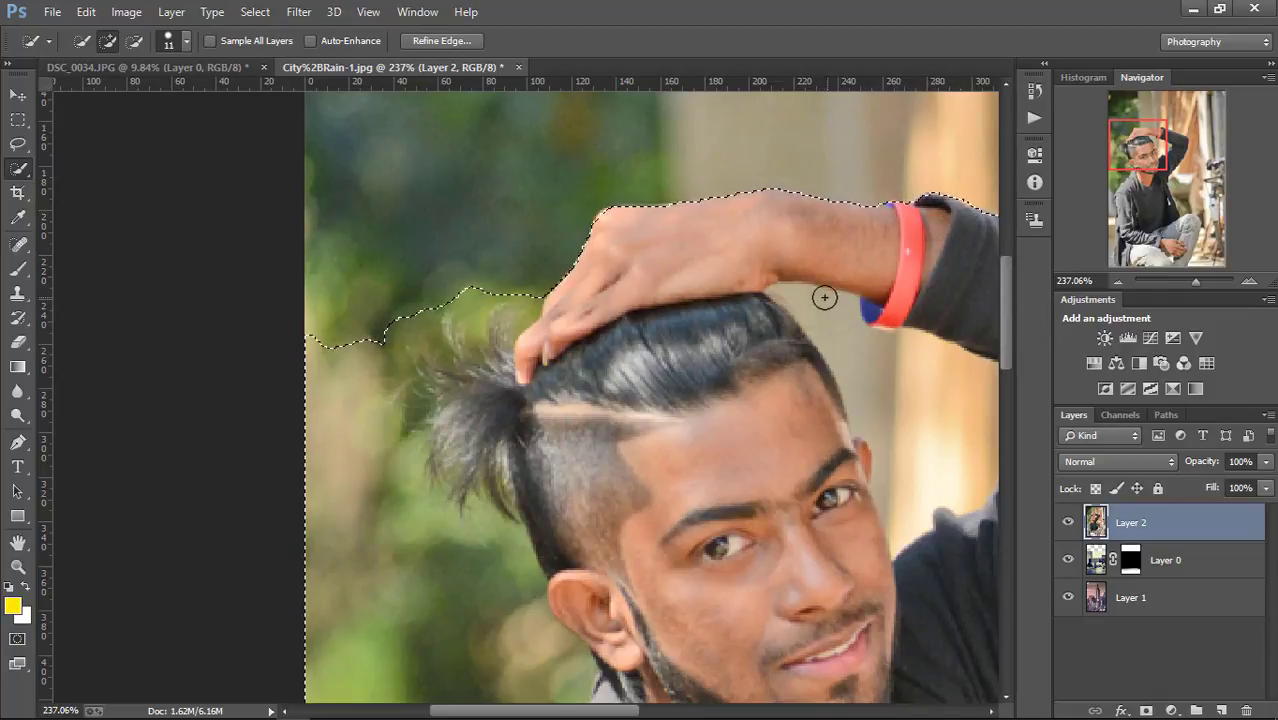
Step: Subtract the background left of the hair, around the ear and at the lower left
click(141, 46)
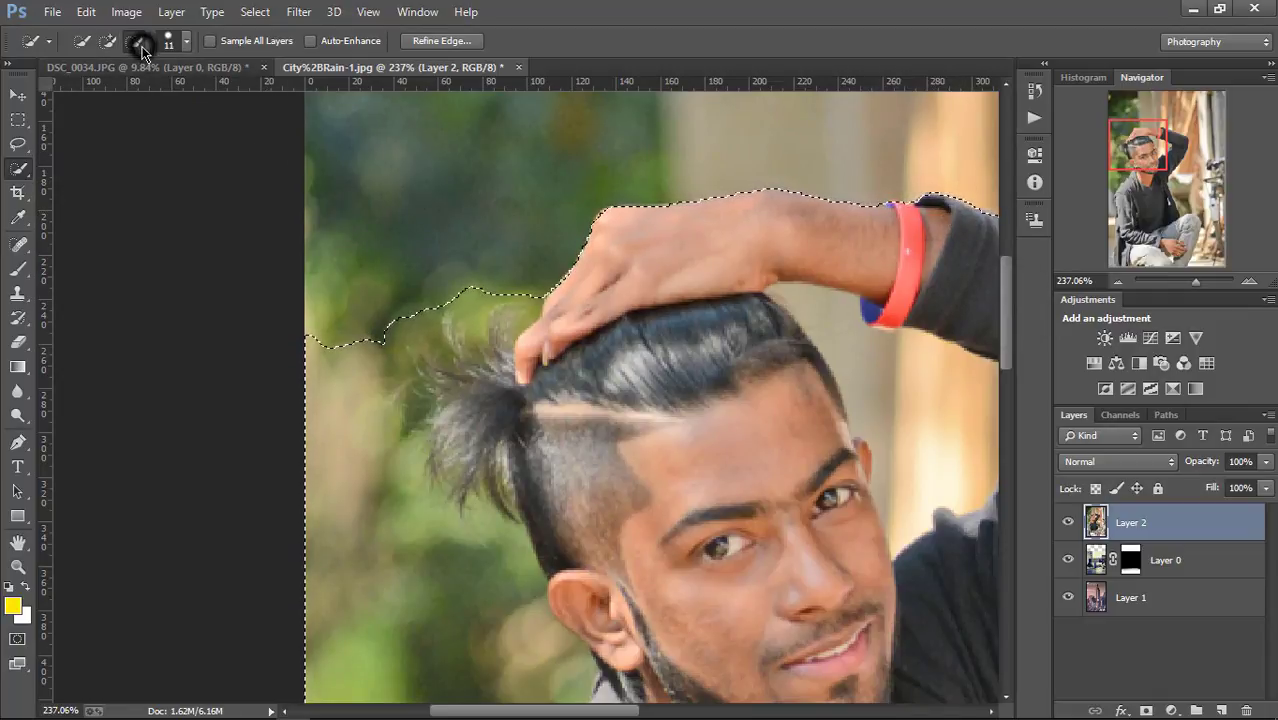
drag(399, 342, 318, 293)
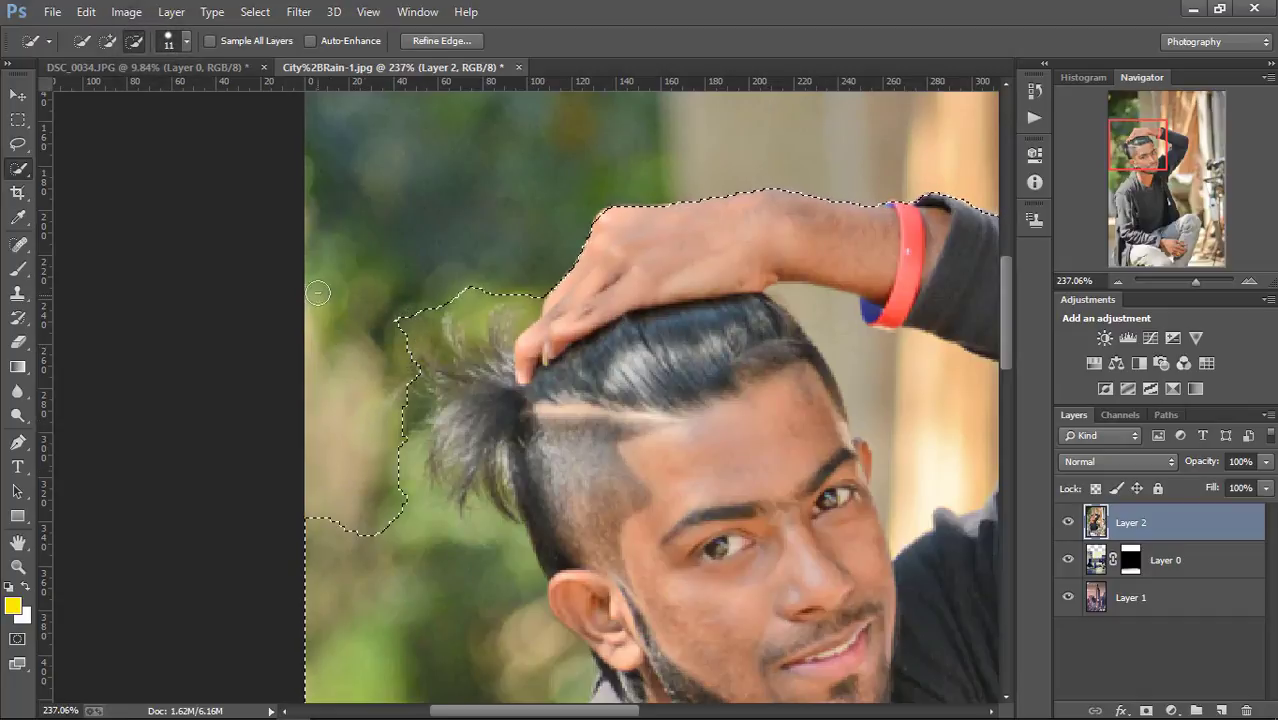
drag(431, 526, 514, 582)
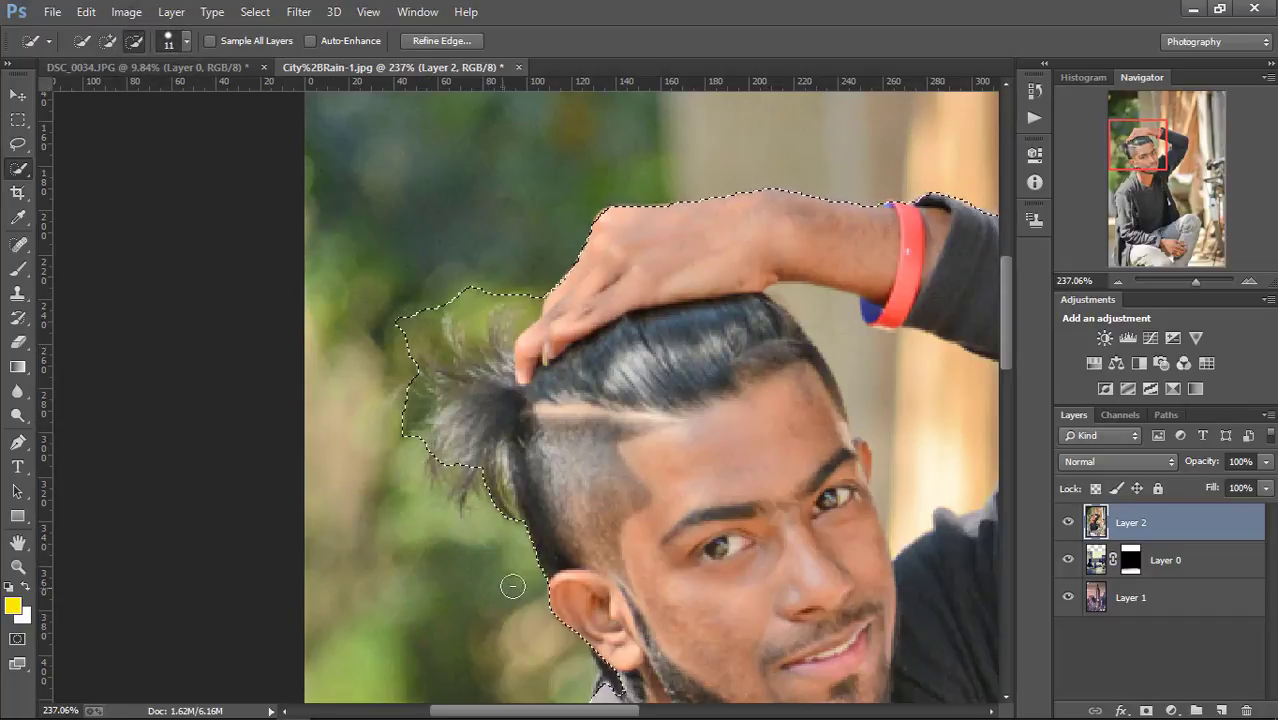
drag(1006, 318, 1006, 395)
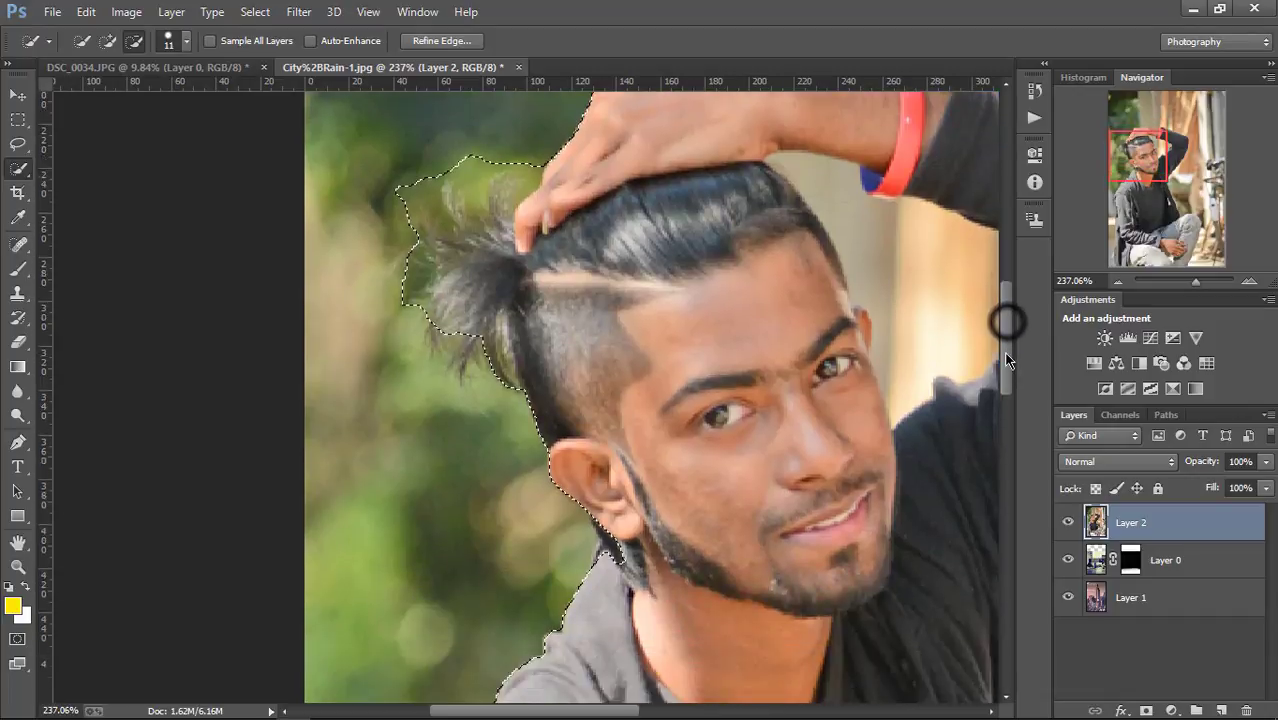
drag(325, 591, 312, 596)
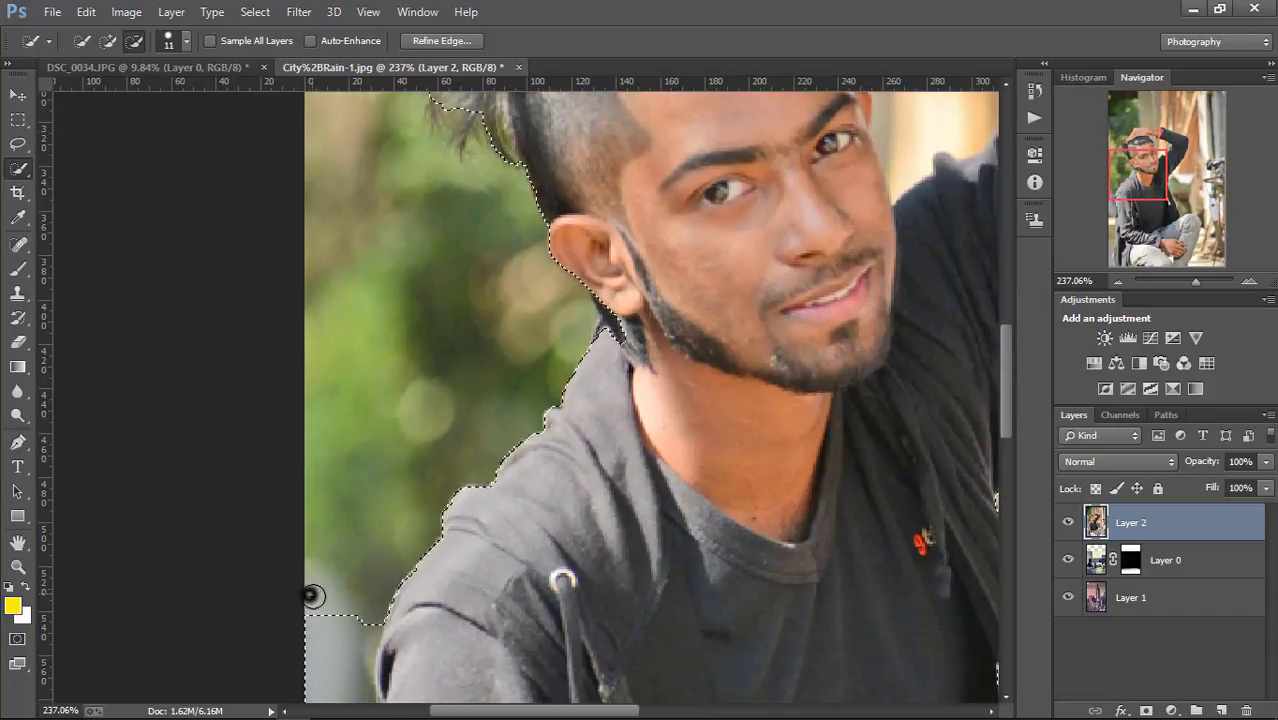
drag(326, 652, 335, 684)
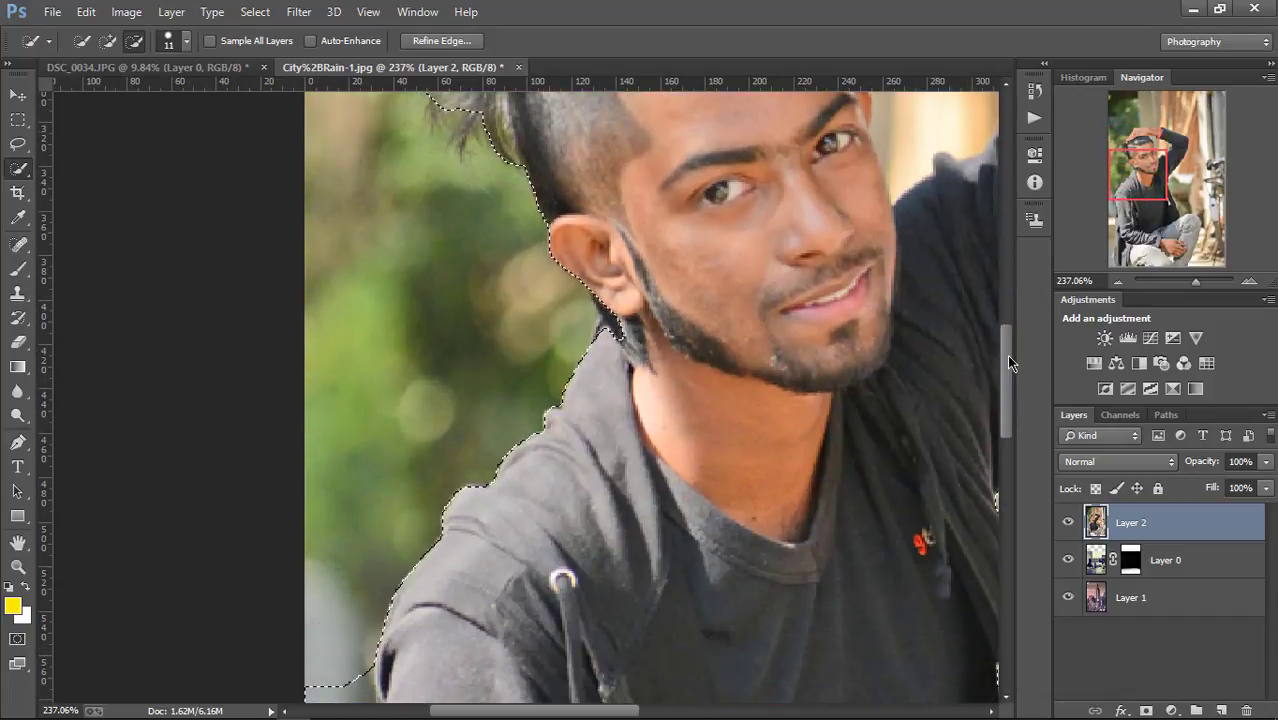
scroll(1008, 361, down, 2)
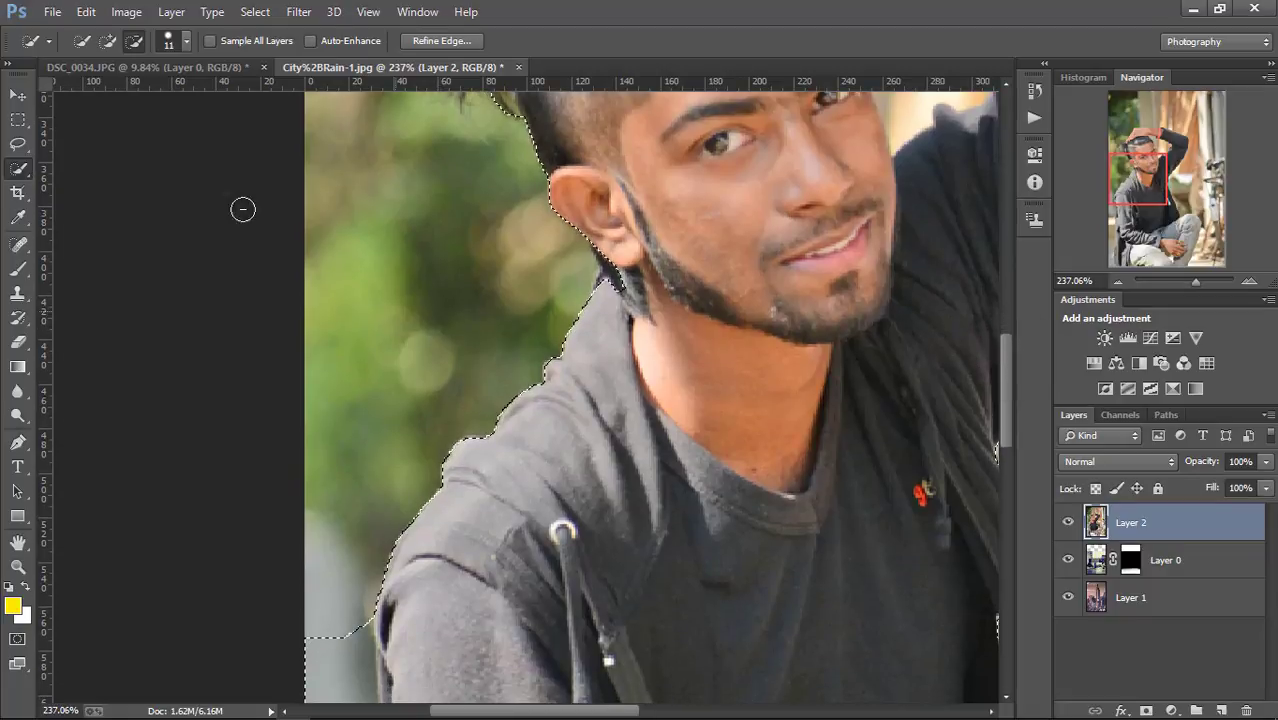
Step: Add the hair near the ear, then subtract the background beside the shoulder and left of the arm
click(113, 45)
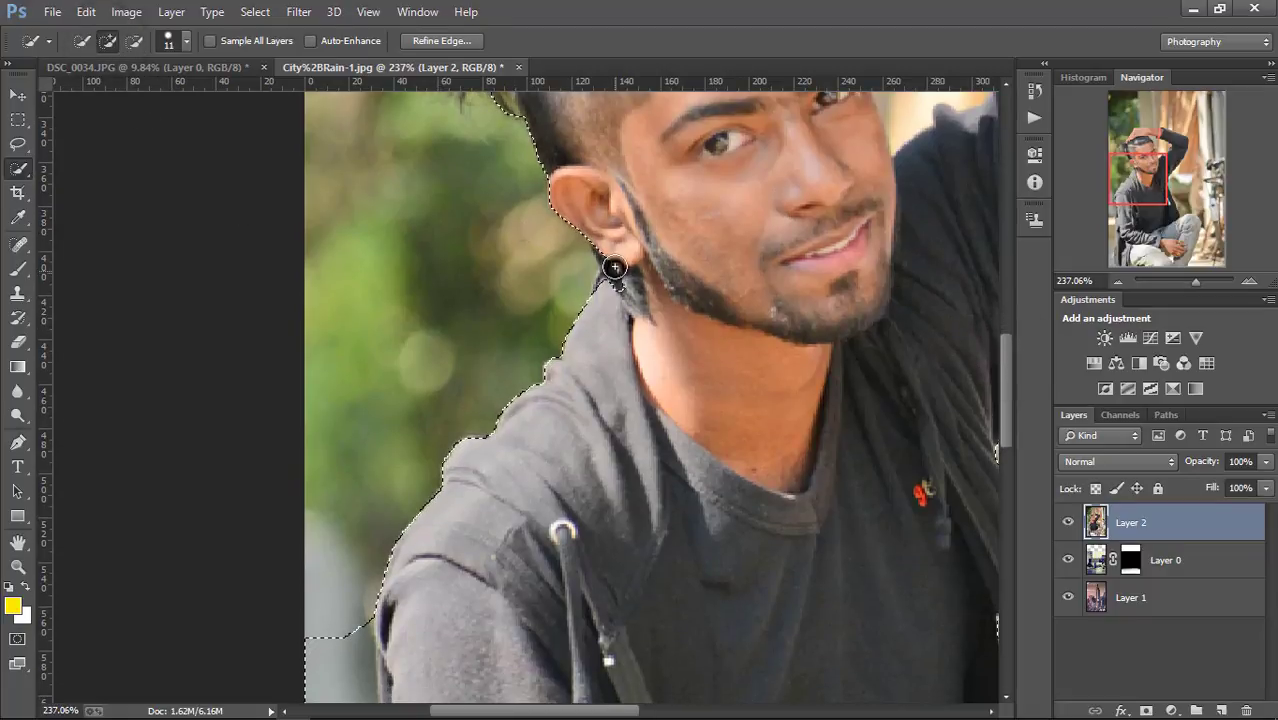
drag(615, 256, 610, 247)
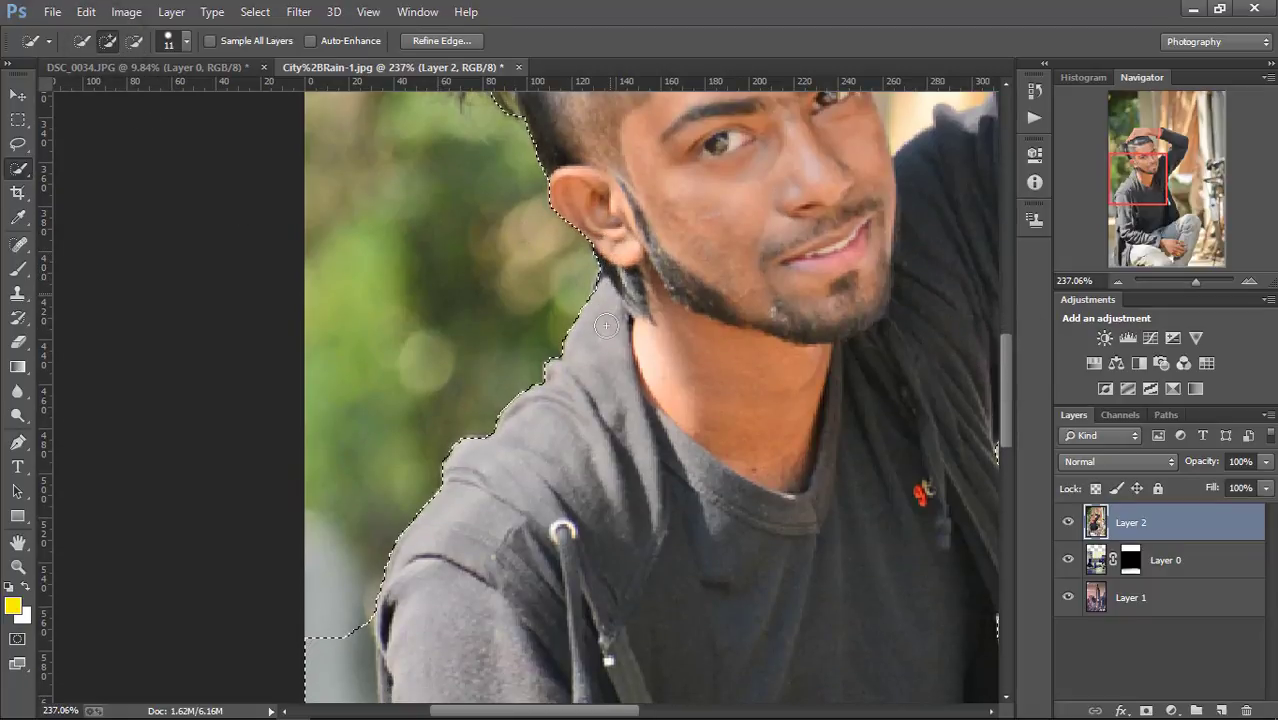
drag(1008, 372, 1010, 442)
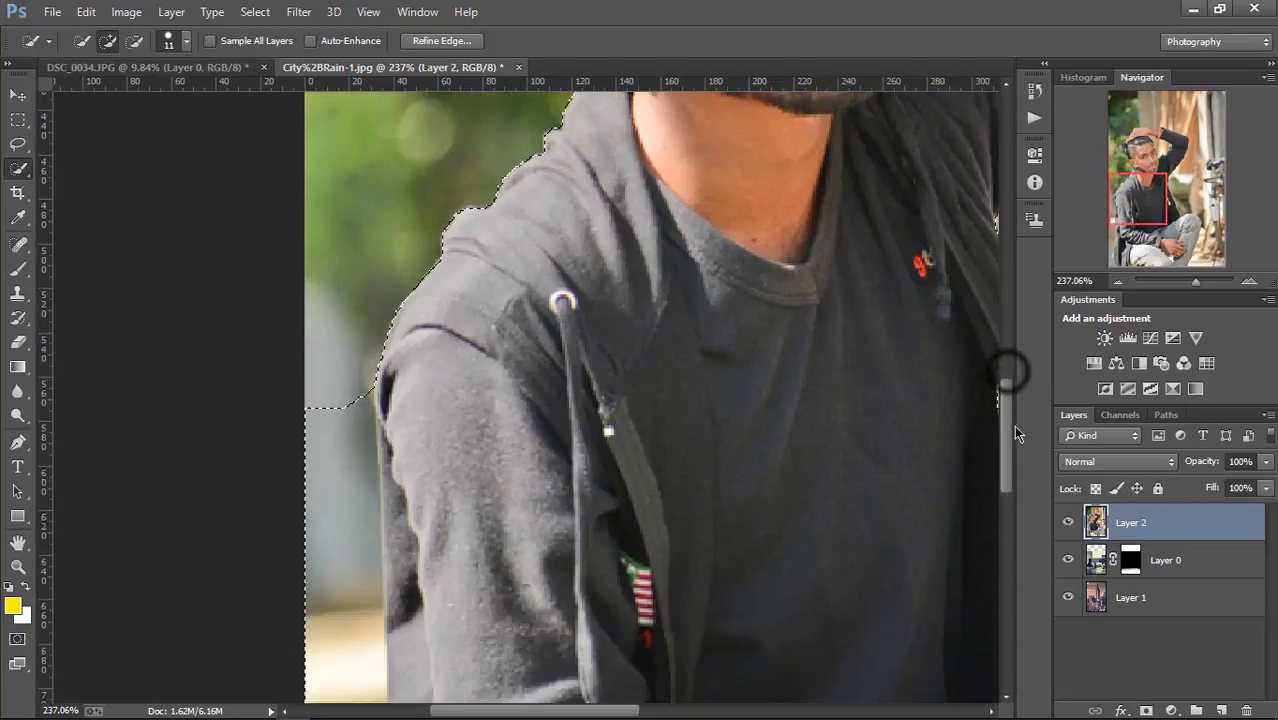
click(137, 40)
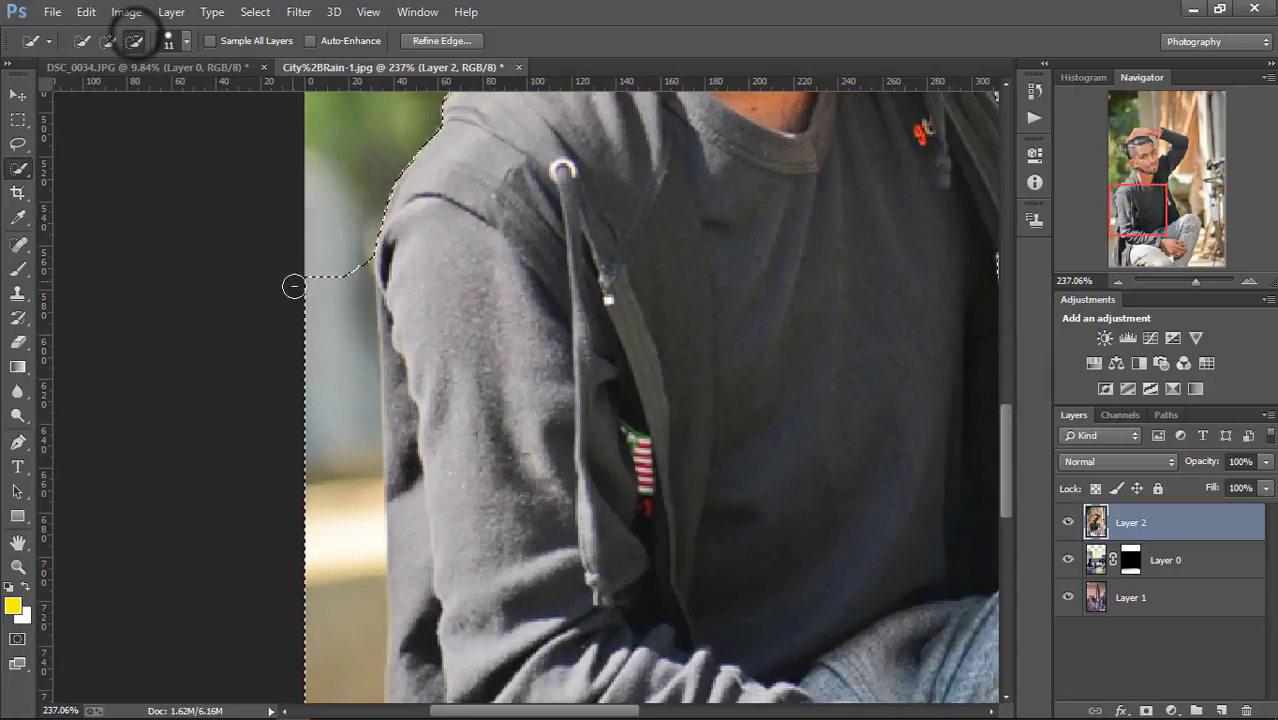
drag(300, 297, 343, 487)
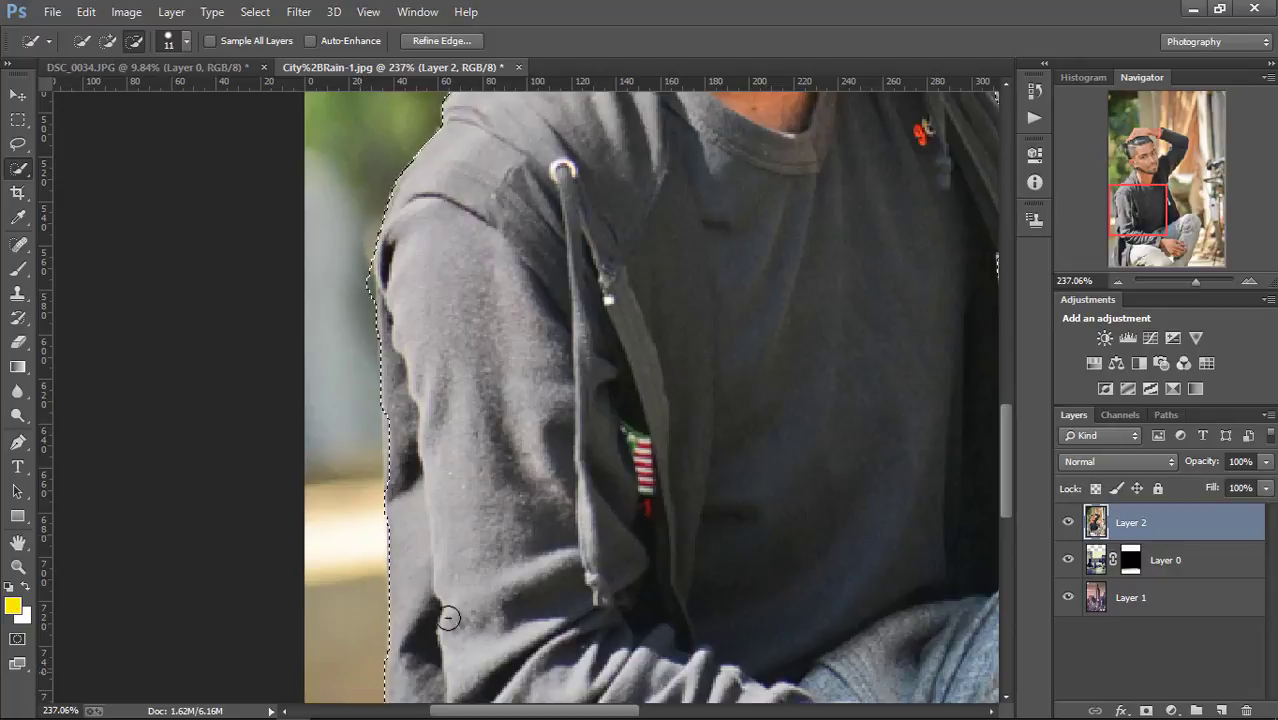
drag(1012, 434, 1010, 502)
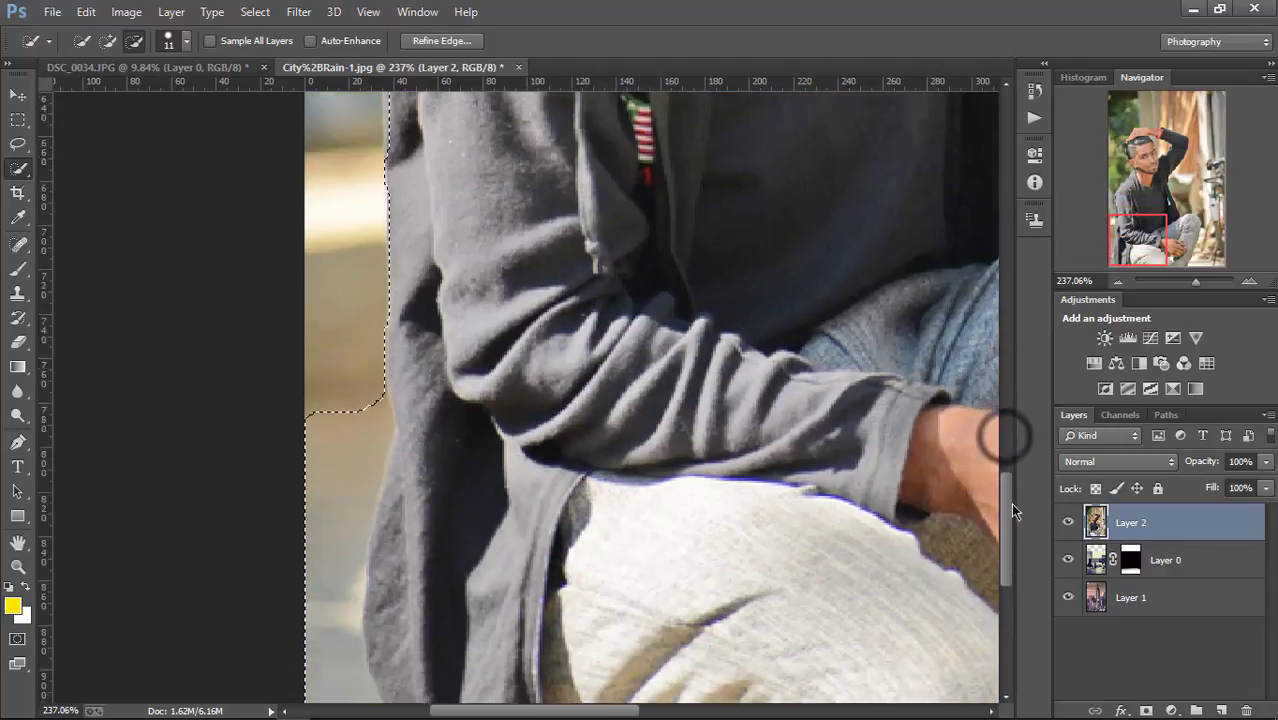
drag(336, 406, 322, 571)
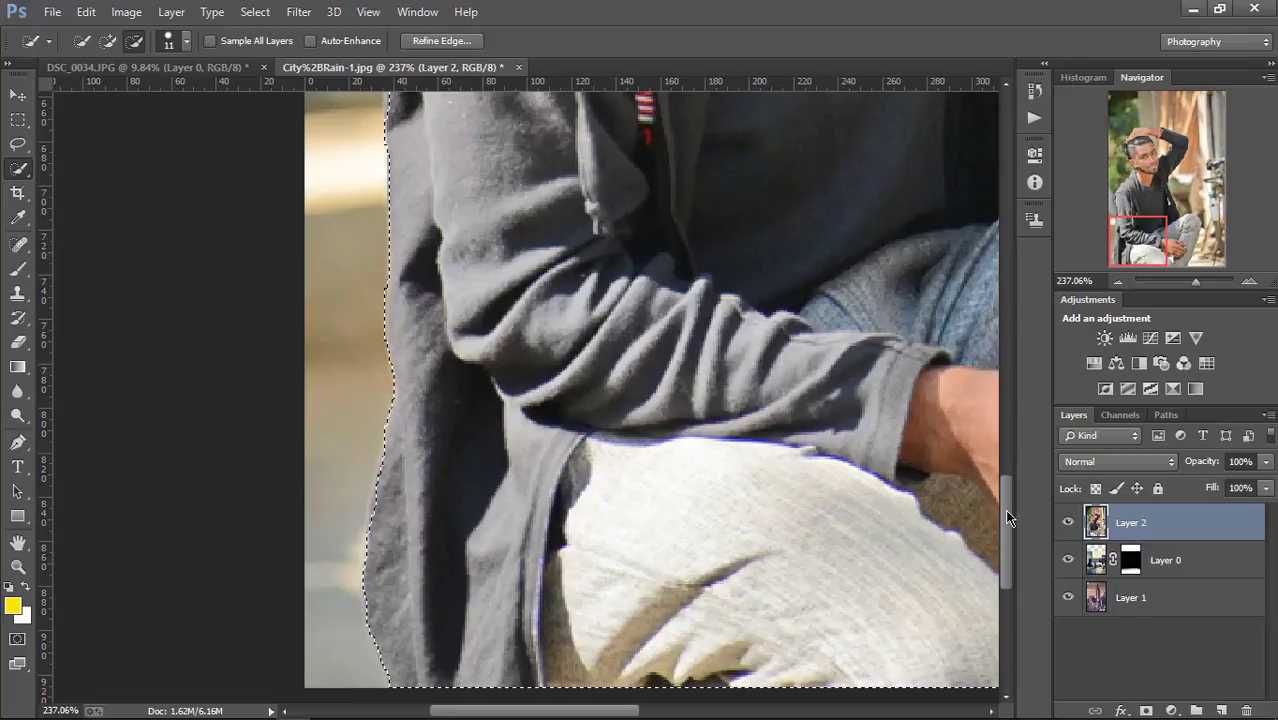
drag(1004, 509, 1014, 404)
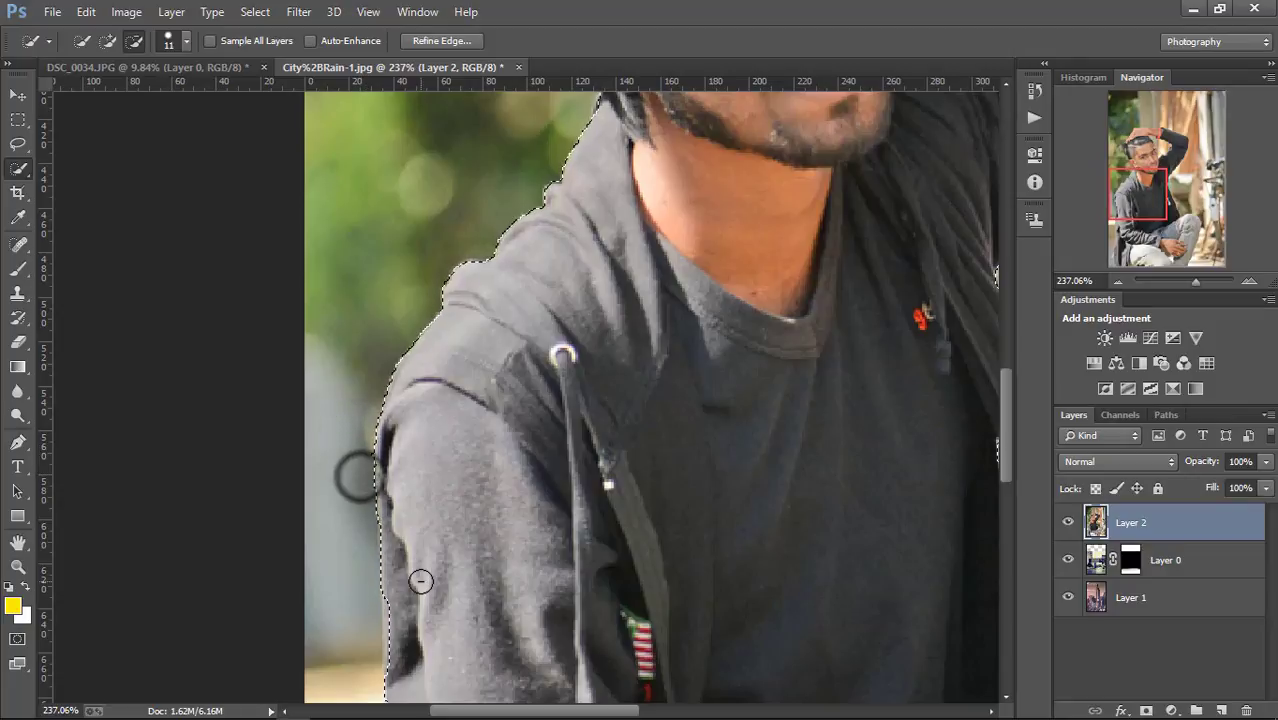
Step: Subtract the background between the raised arm and the head from the selection
click(17, 566)
scroll(690, 441, down, 5)
scroll(690, 441, down, 3)
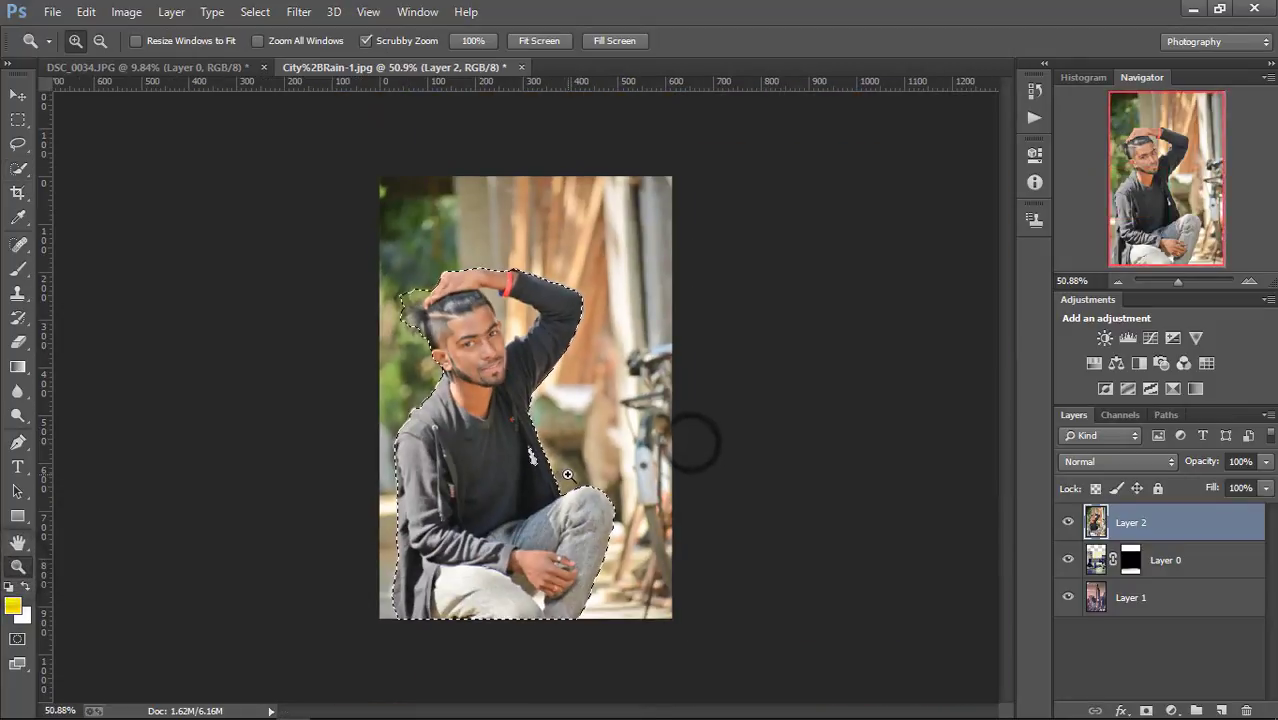
scroll(613, 472, up, 2)
scroll(613, 472, up, 5)
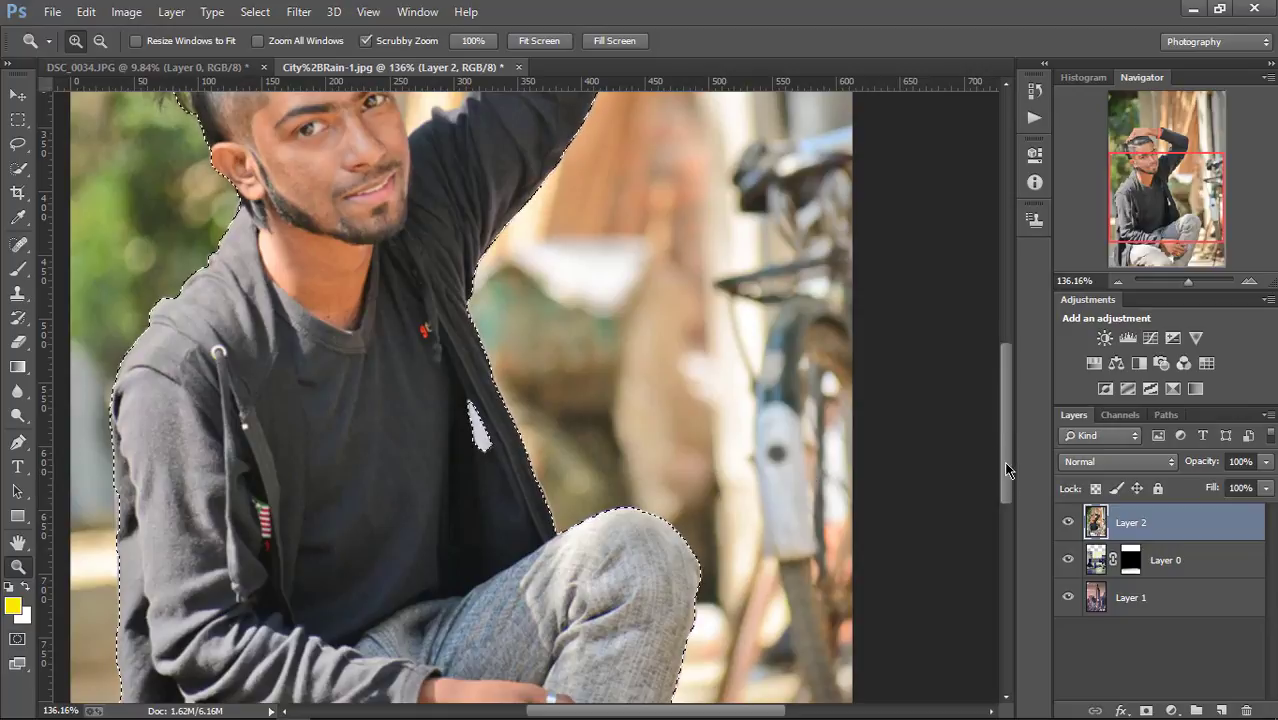
drag(1003, 461, 1006, 372)
scroll(534, 291, up, 5)
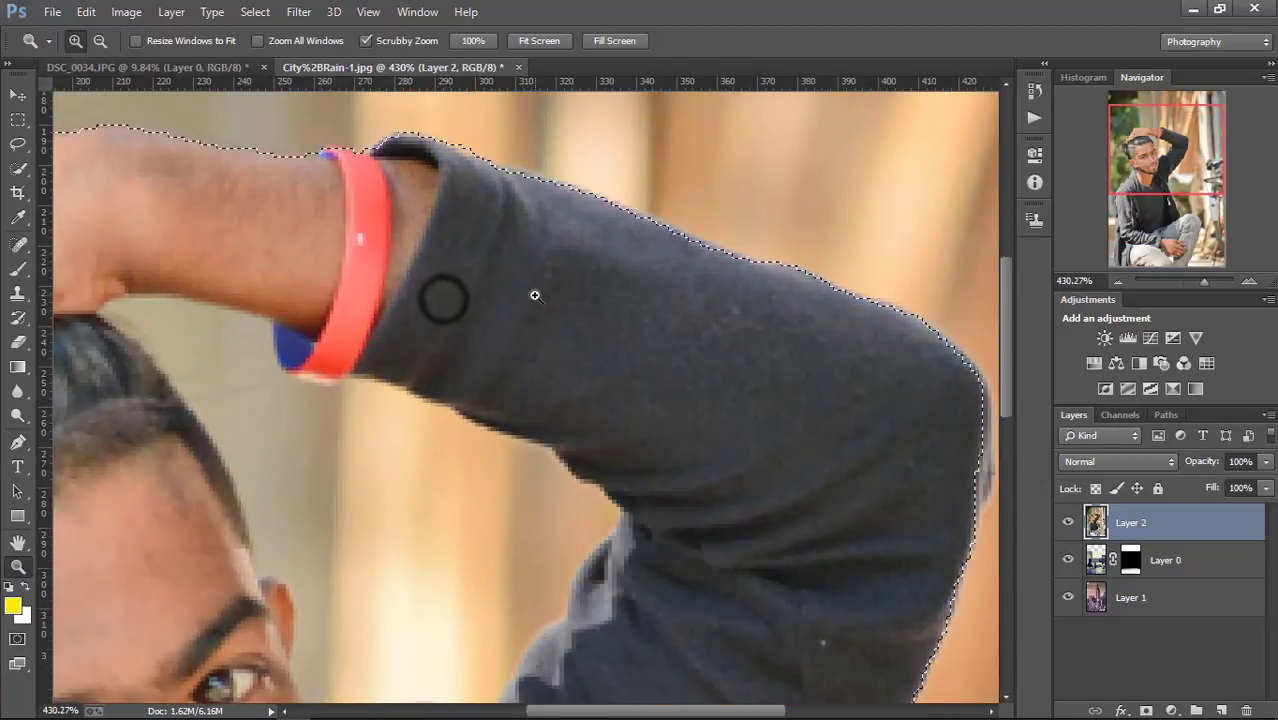
scroll(503, 299, down, 2)
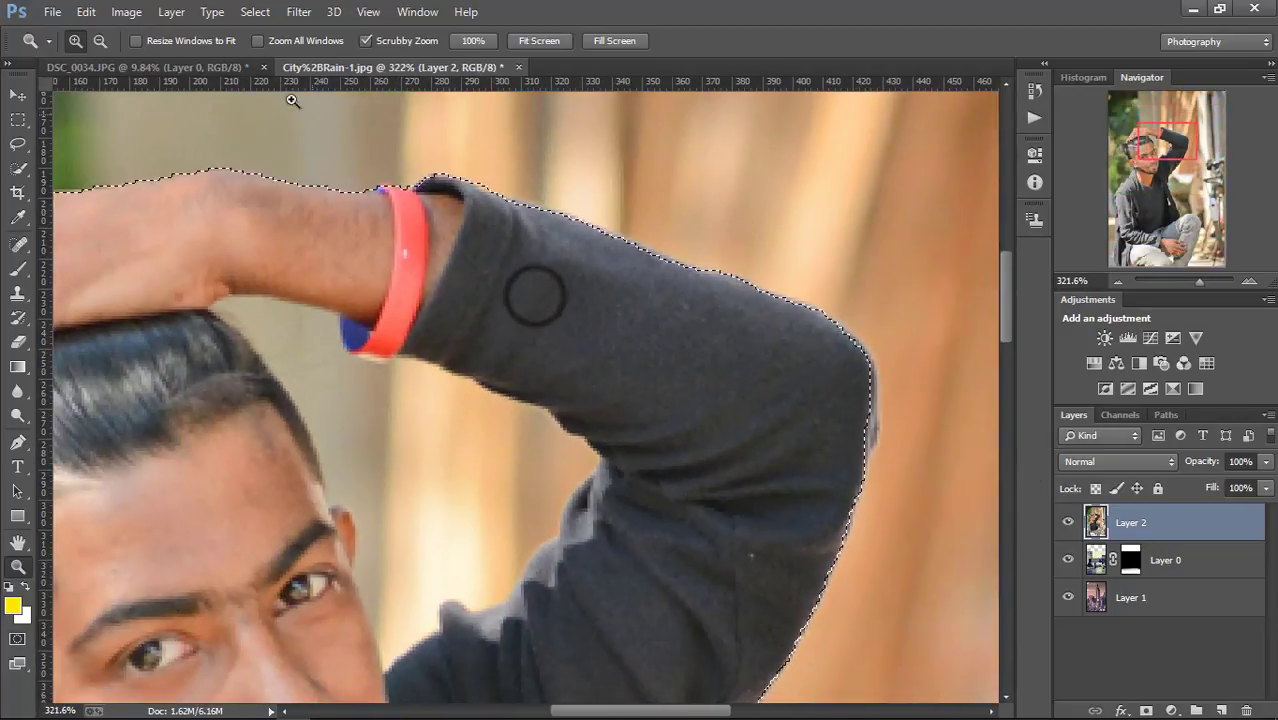
click(17, 170)
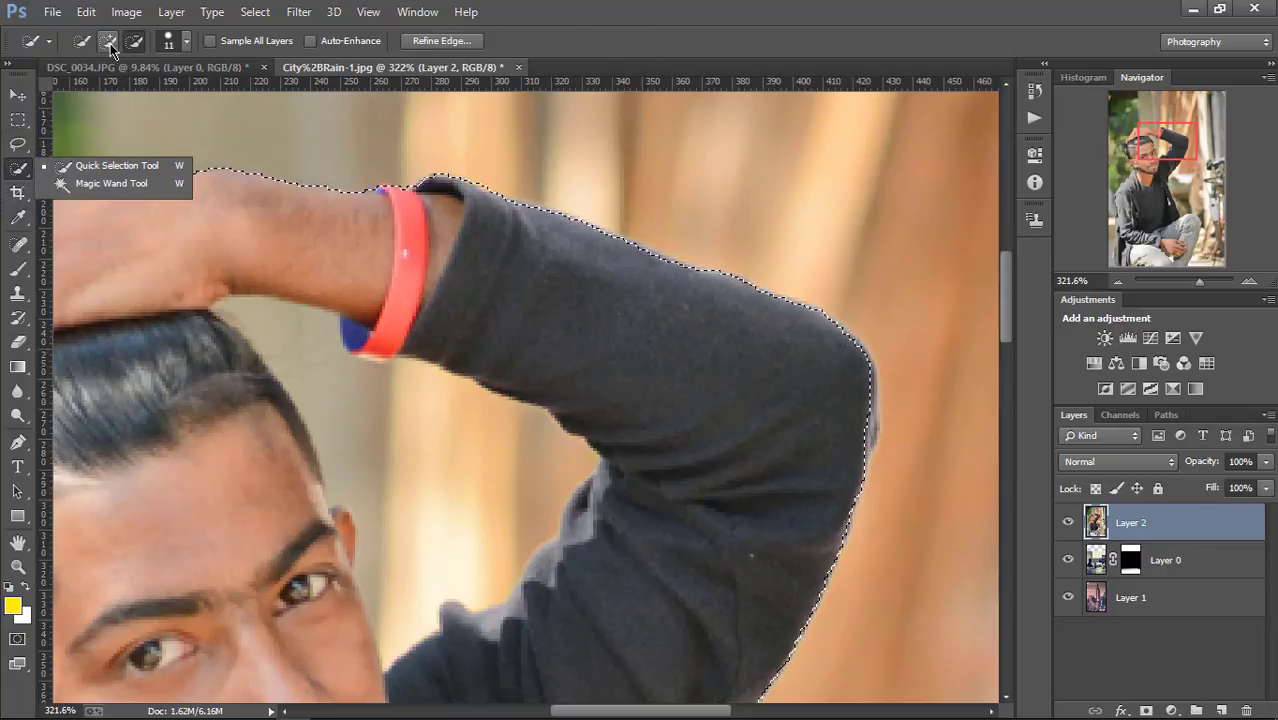
mouse_move(293, 352)
mouse_down()
mouse_move(285, 337)
mouse_move(368, 420)
mouse_move(471, 486)
mouse_up()
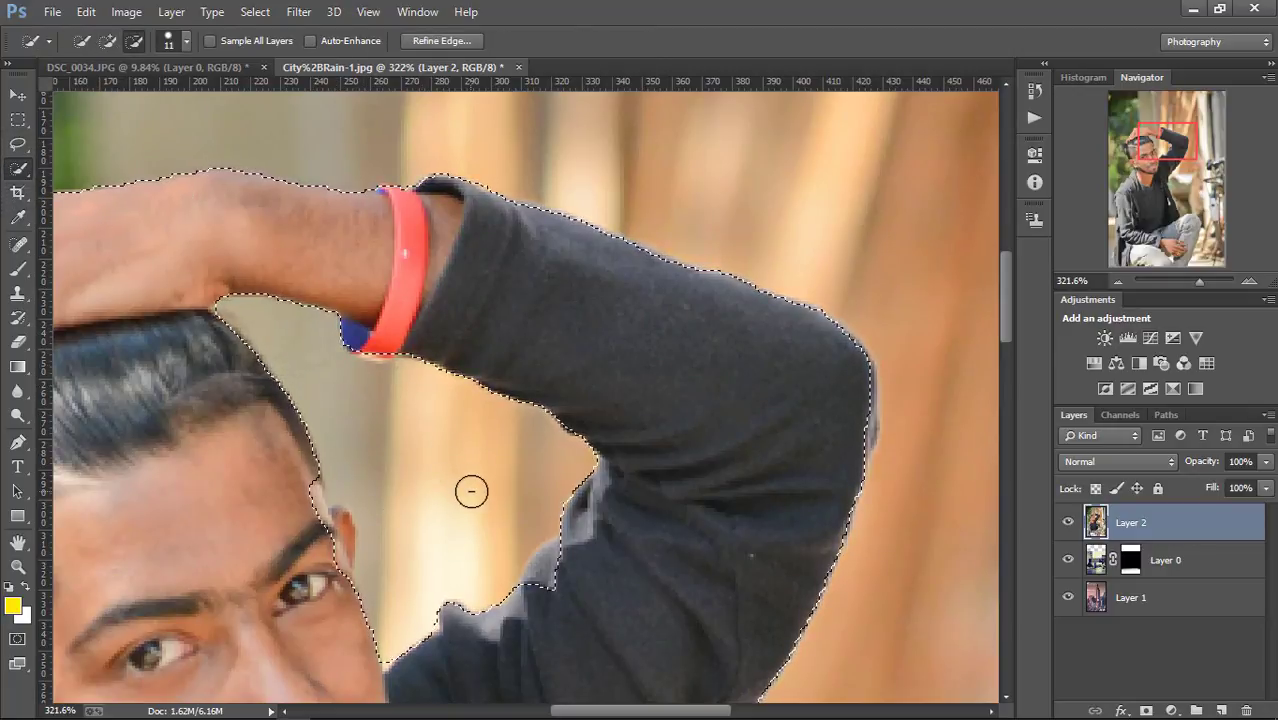
Step: Add the elbow edge back into the selection and zoom out
click(108, 42)
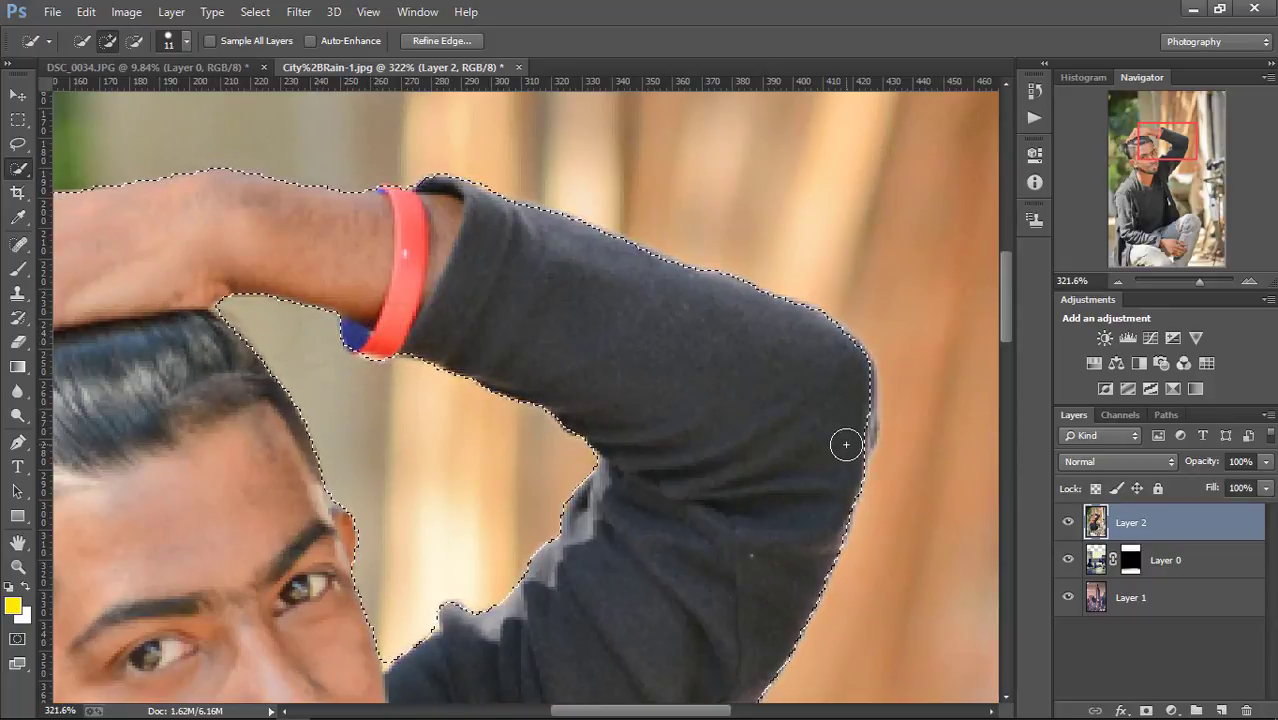
drag(858, 430, 860, 369)
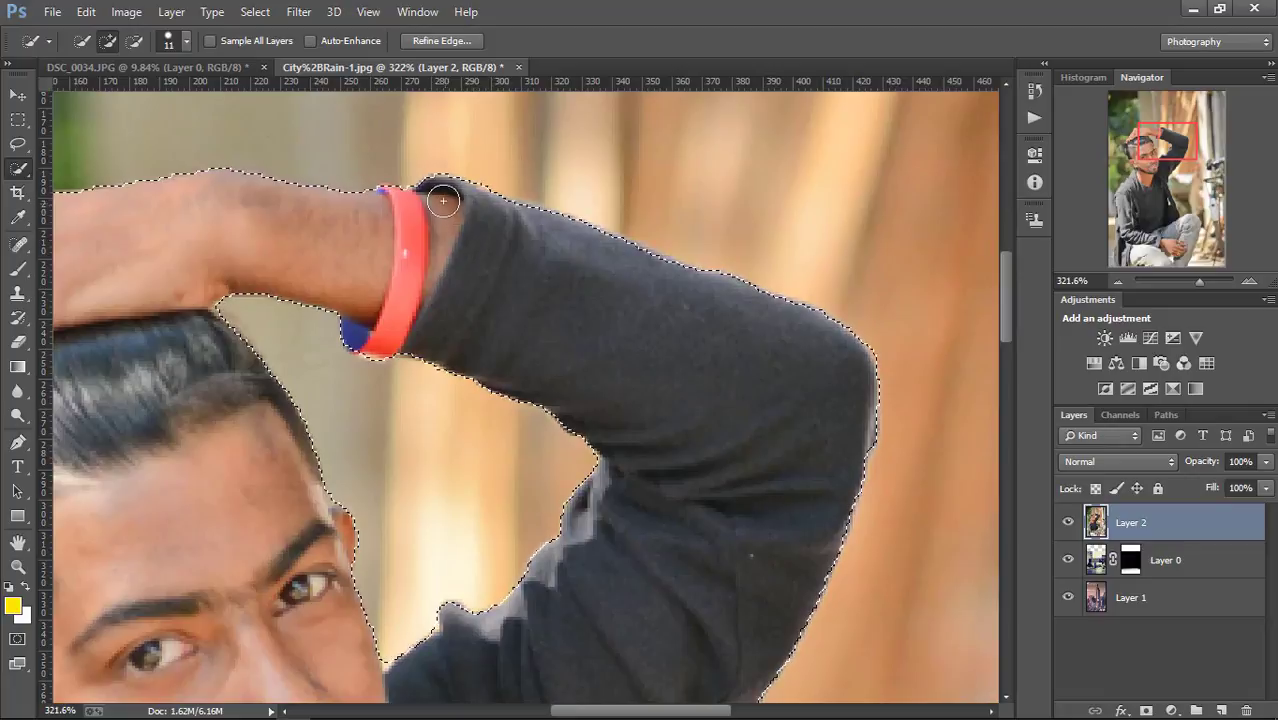
click(18, 565)
drag(528, 470, 420, 466)
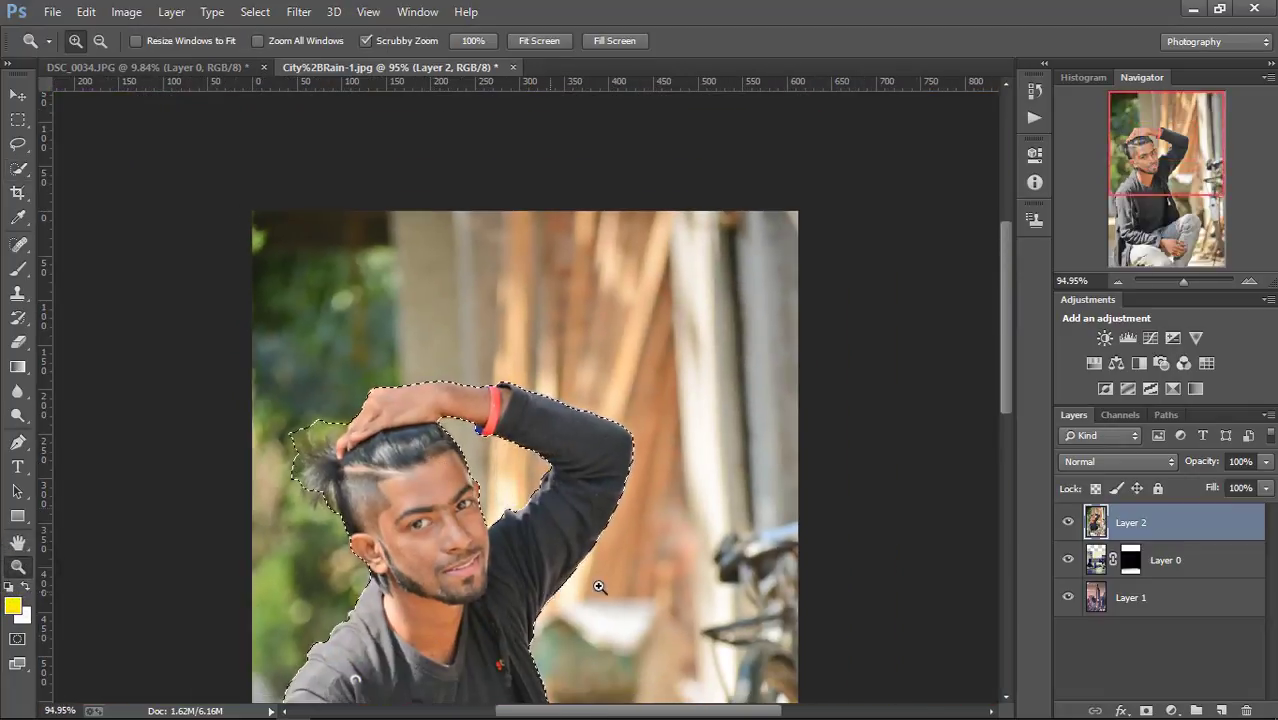
Step: Zoom into the hand and knee and subtract the white gap between the legs
scroll(1005, 366, down, 5)
scroll(1005, 366, down, 3)
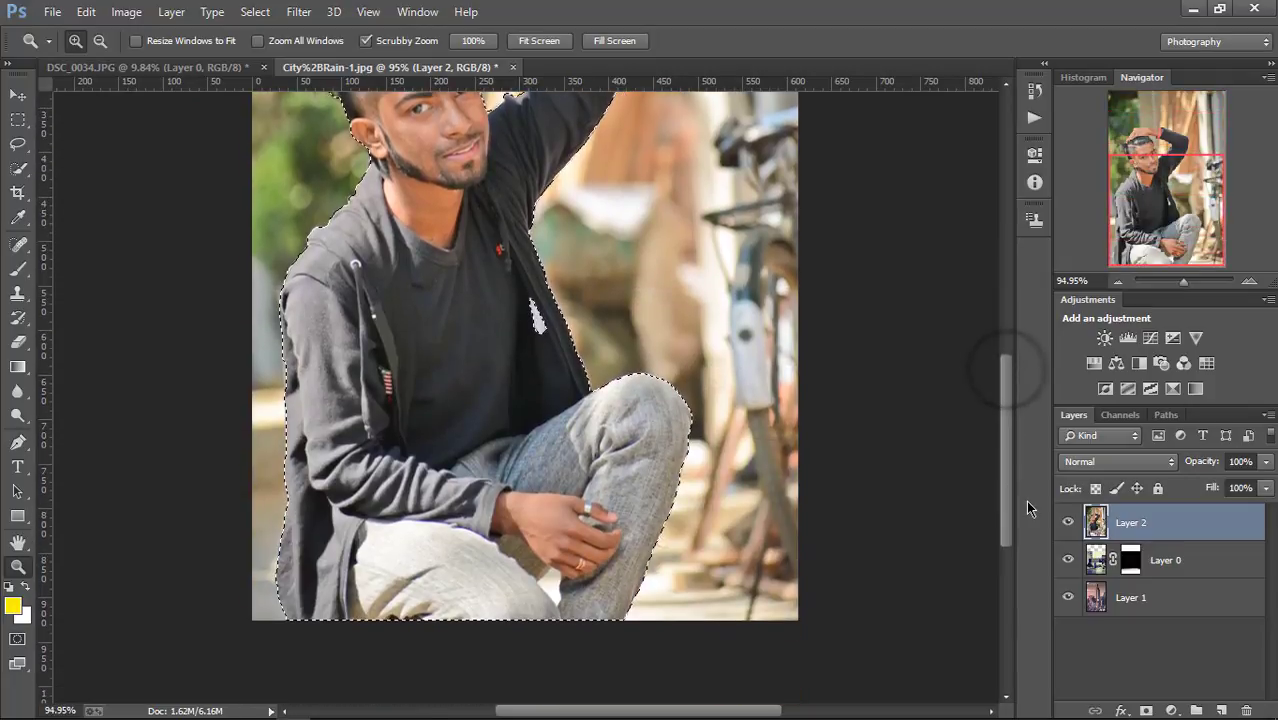
scroll(1020, 450, down, 2)
click(570, 533)
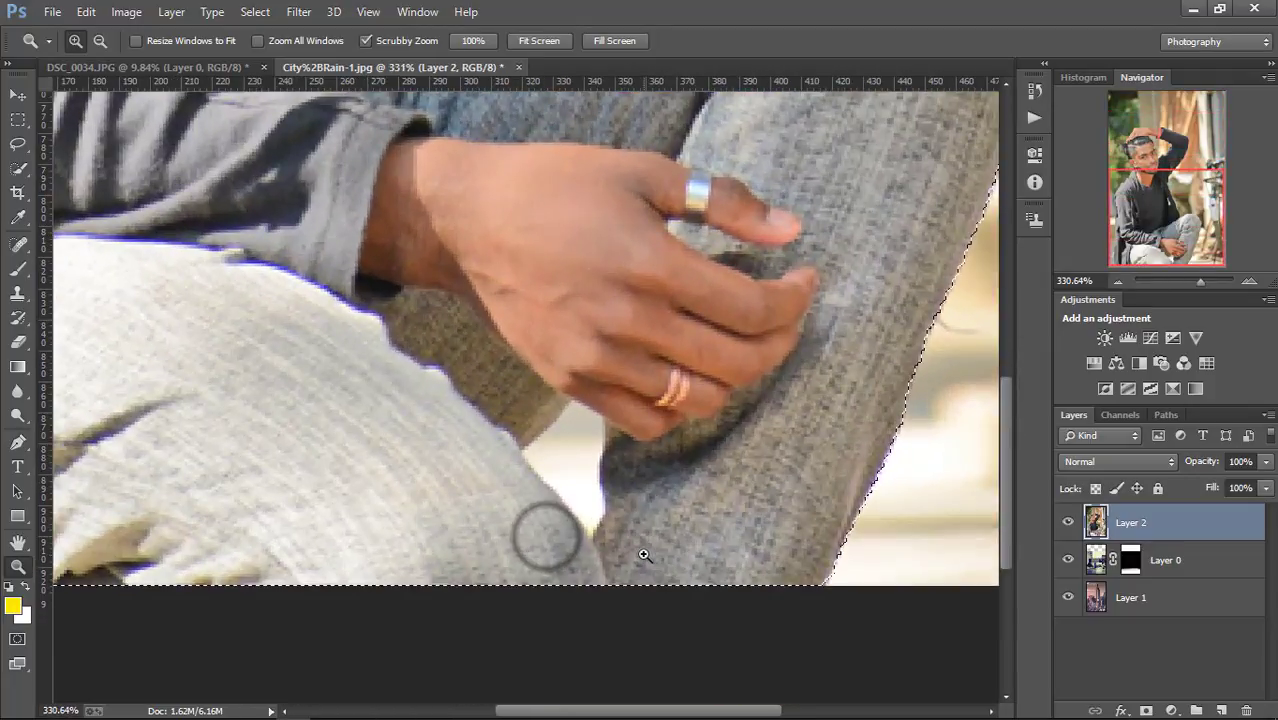
click(18, 167)
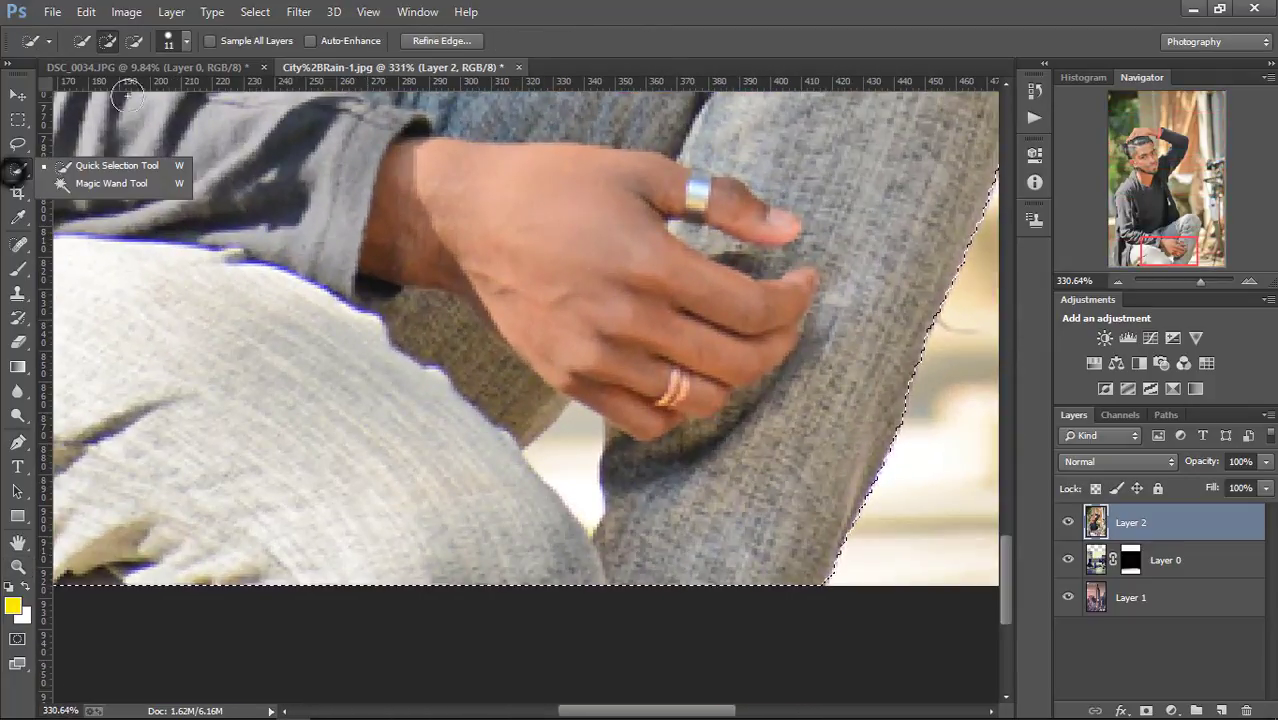
click(133, 42)
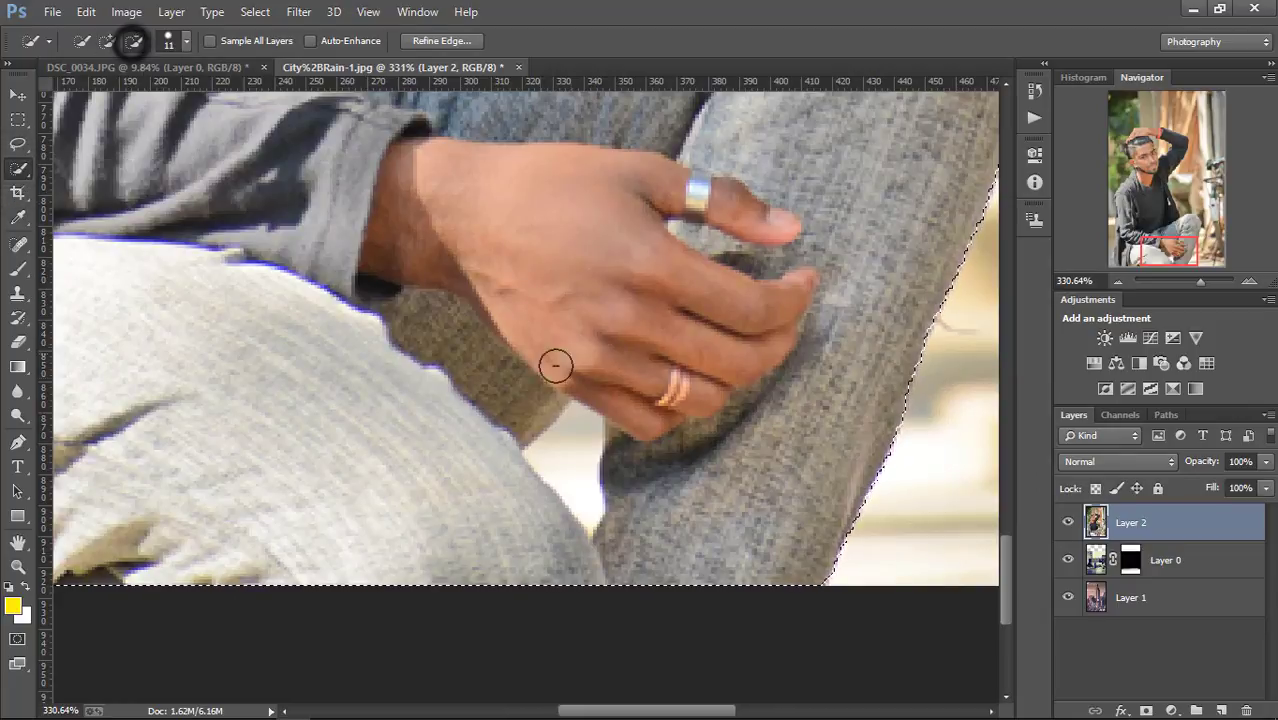
drag(590, 419, 571, 451)
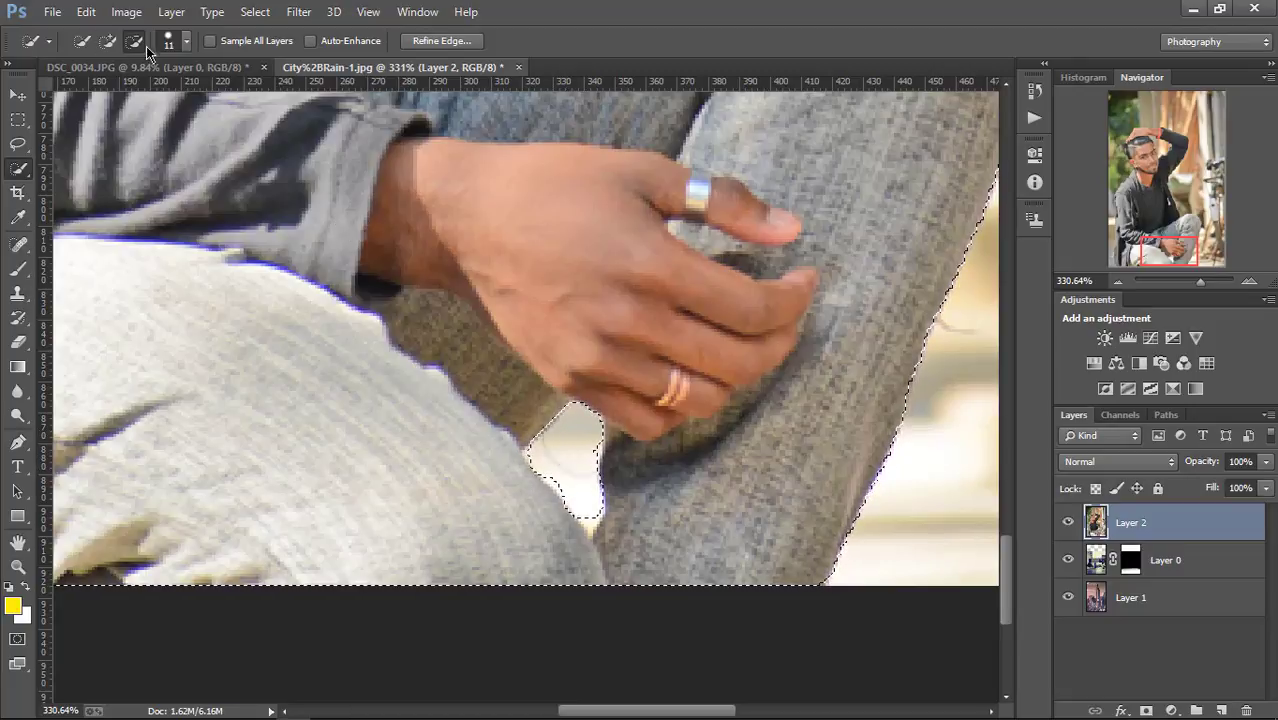
Step: Set the selection brush to 100% hardness with a much smaller size, then zoom out
click(186, 42)
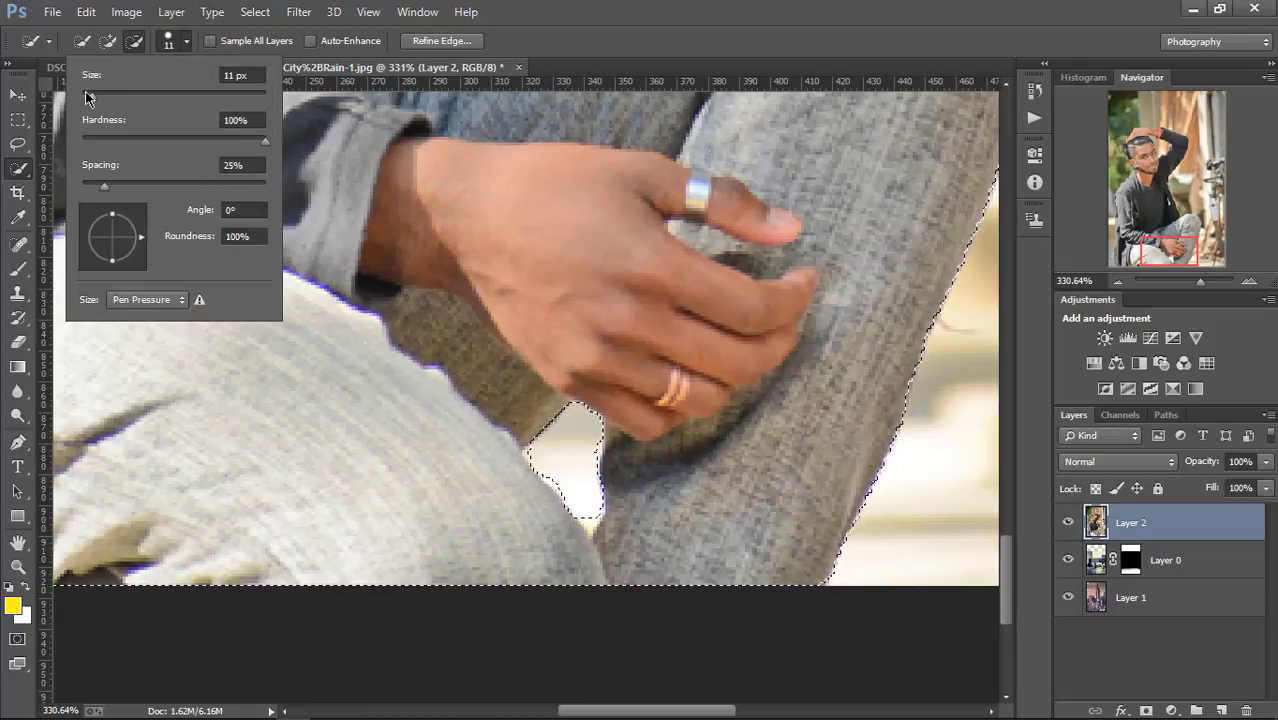
drag(150, 140, 269, 142)
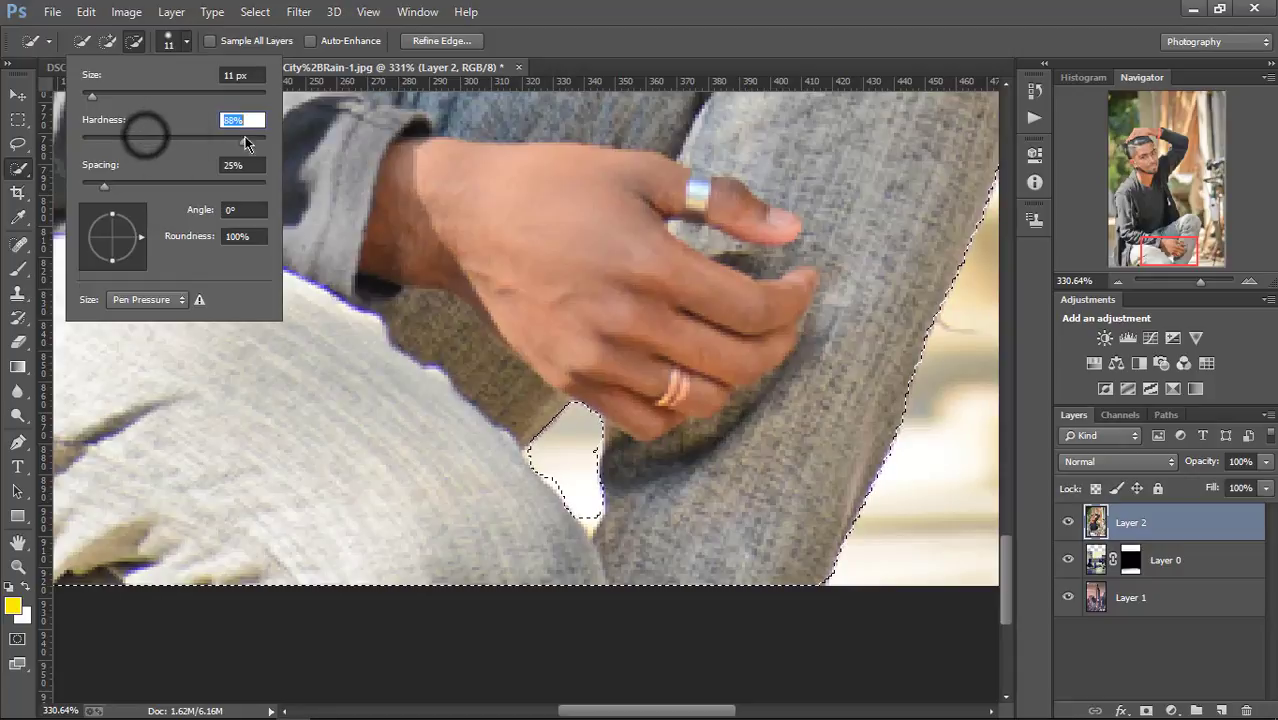
drag(91, 95, 86, 95)
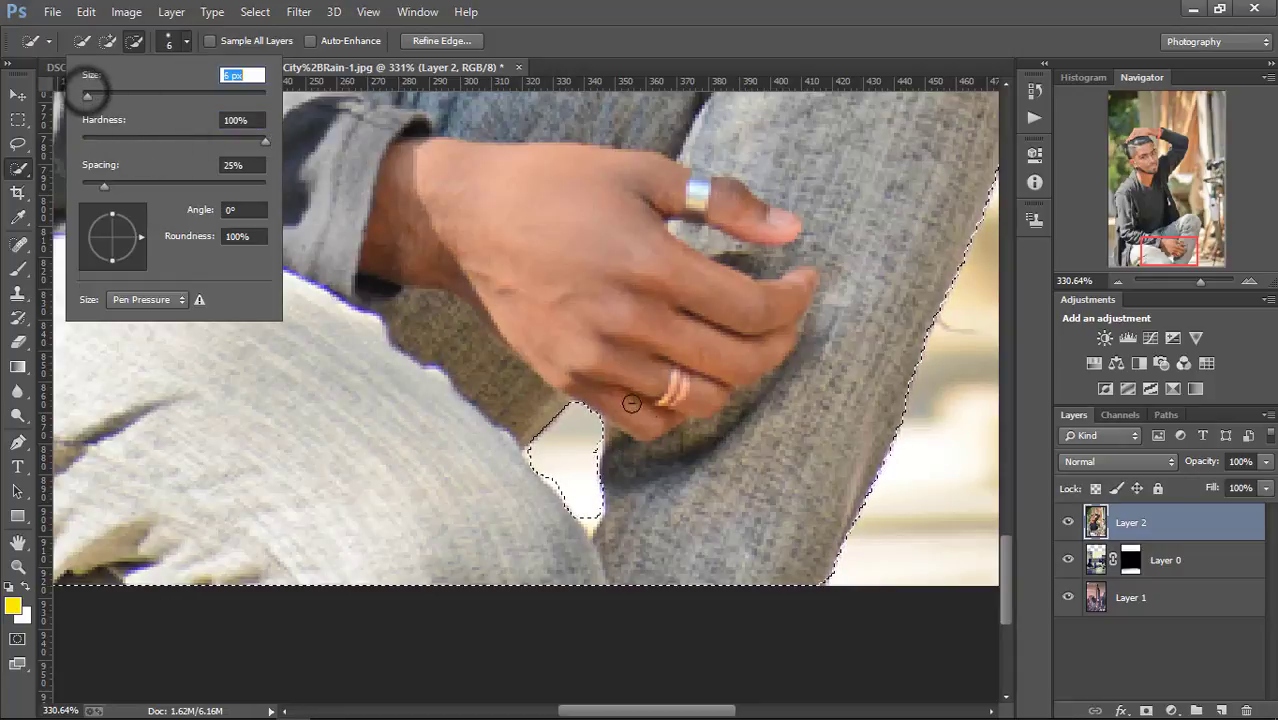
click(596, 445)
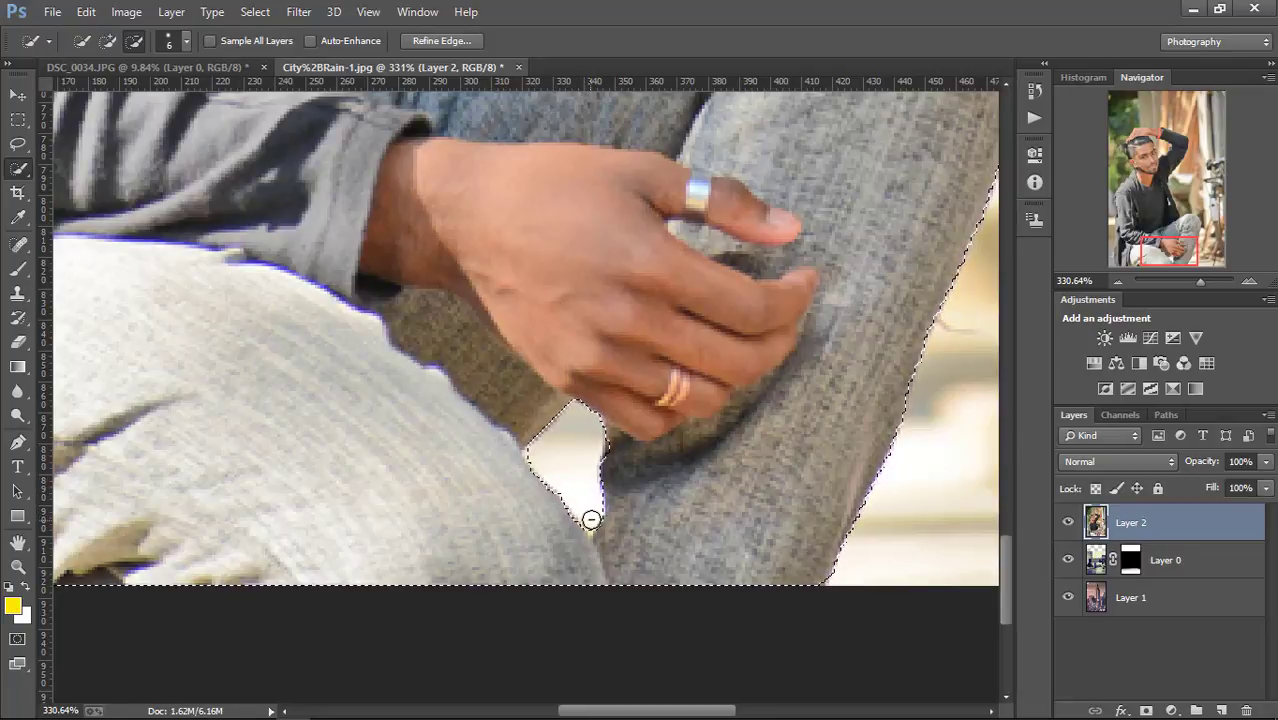
click(18, 567)
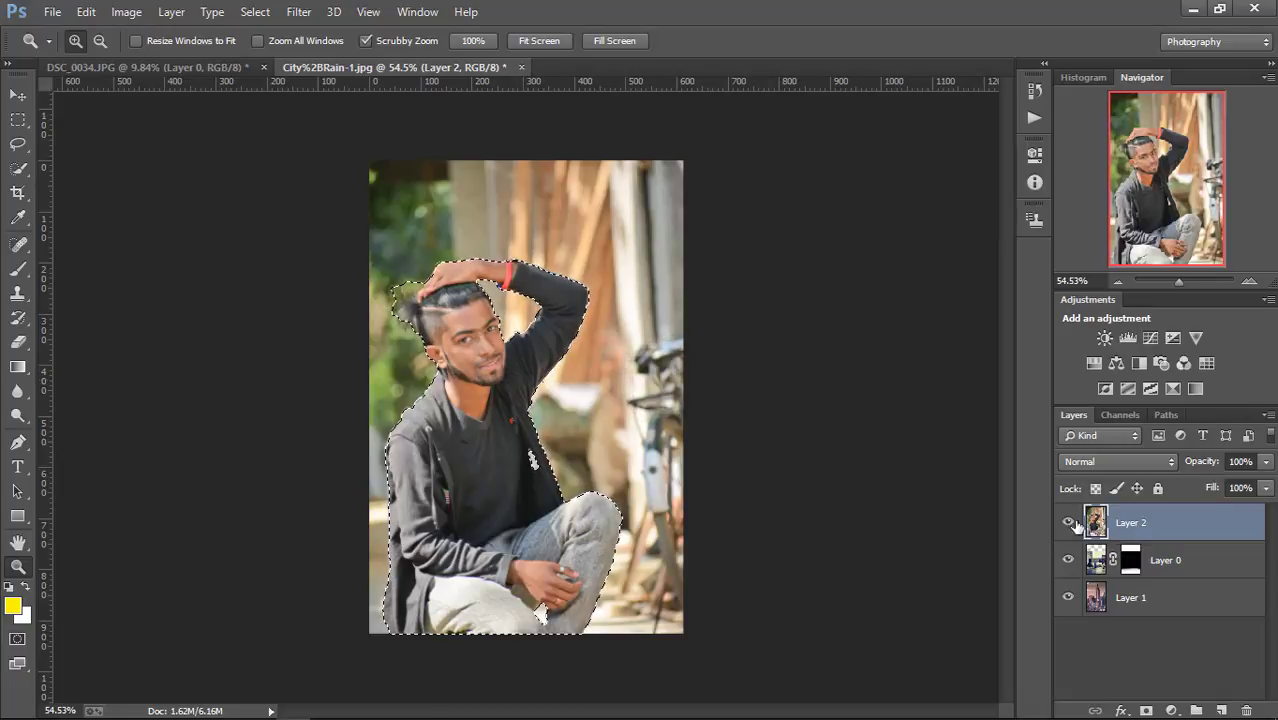
Step: Add a layer mask to Layer 2 from the selection, zoom into the hair bun, and bring up the mask's options
click(1147, 710)
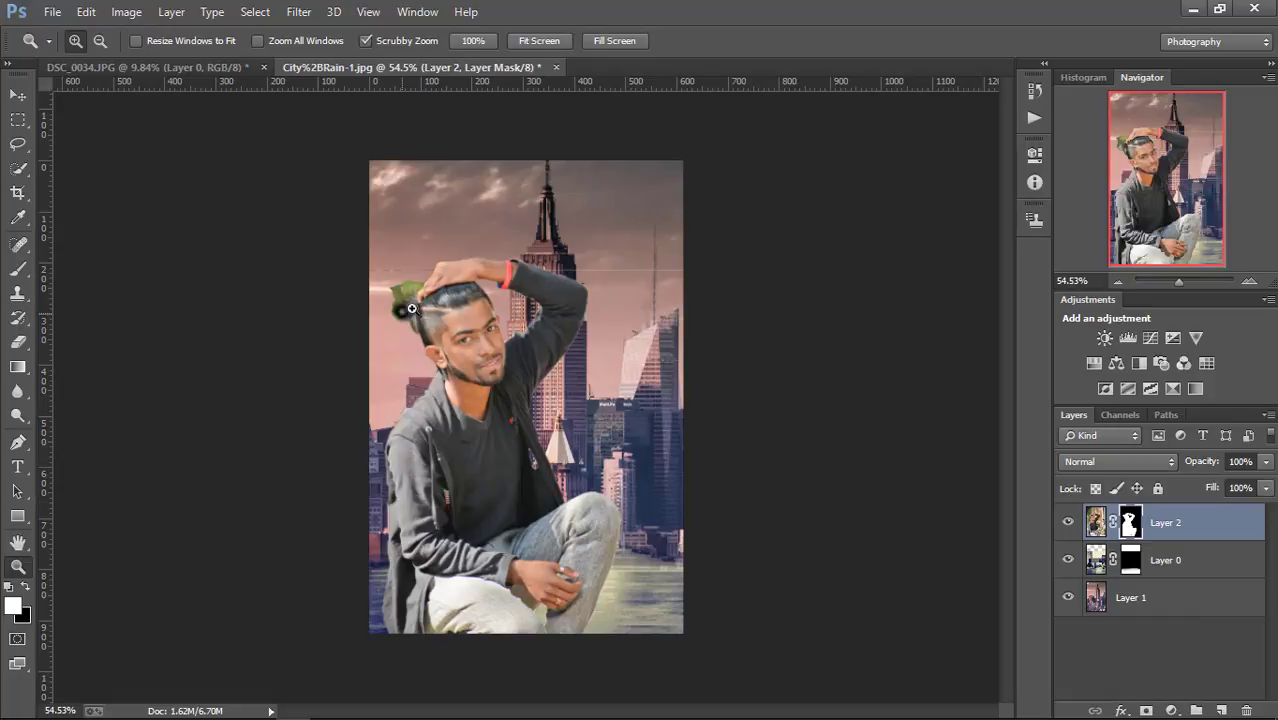
drag(411, 309, 747, 331)
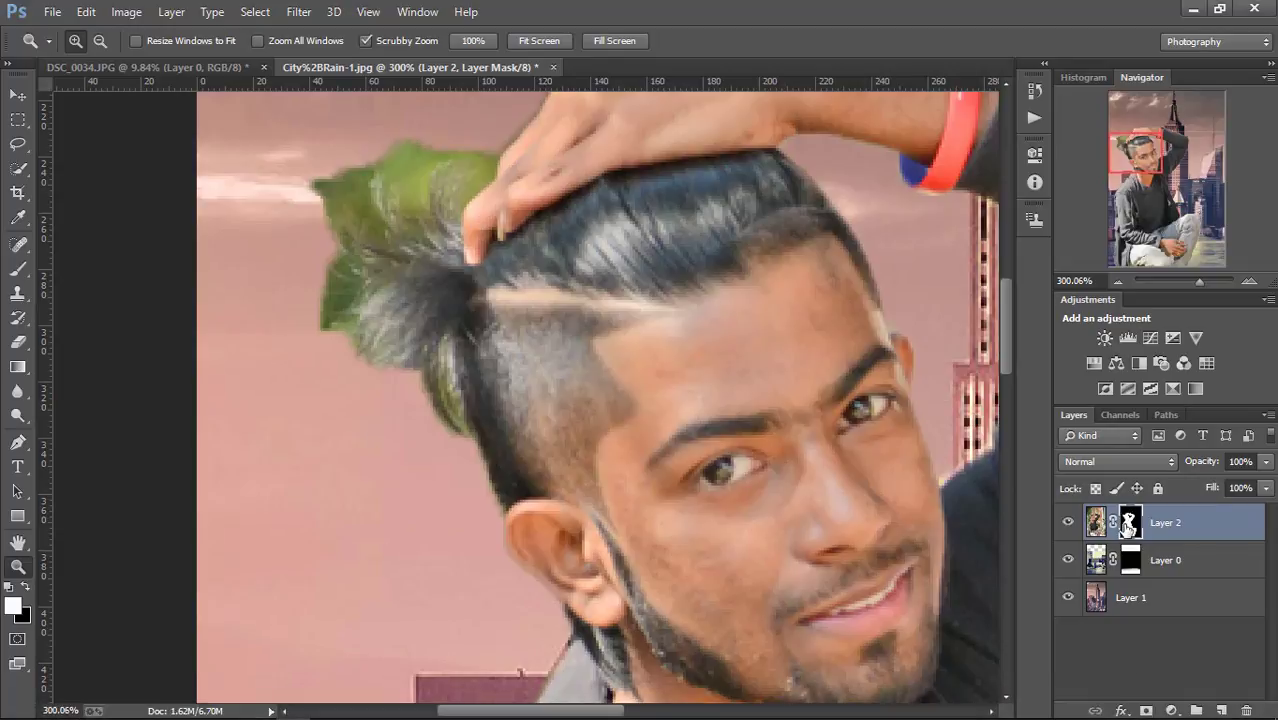
right_click(1126, 528)
Step: Open Refine Mask, set the Refine Radius brush to size 15, and start brushing the green hair edge
click(1115, 482)
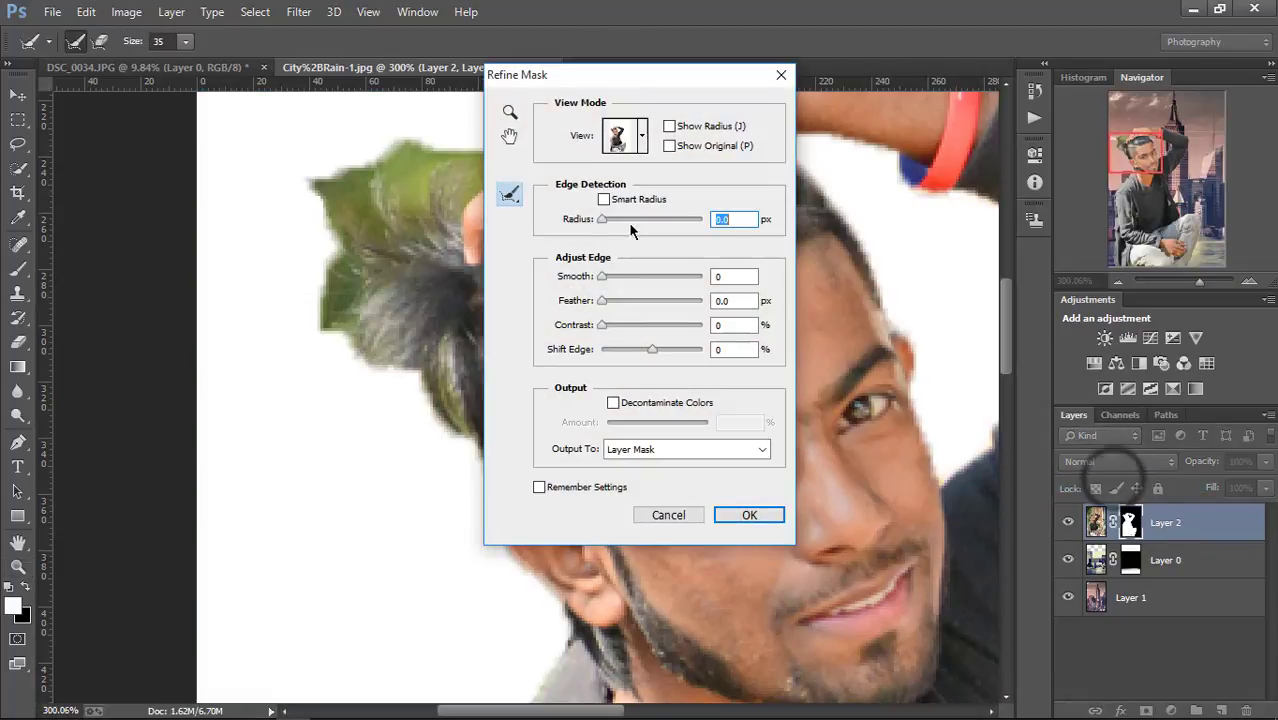
drag(541, 73, 758, 60)
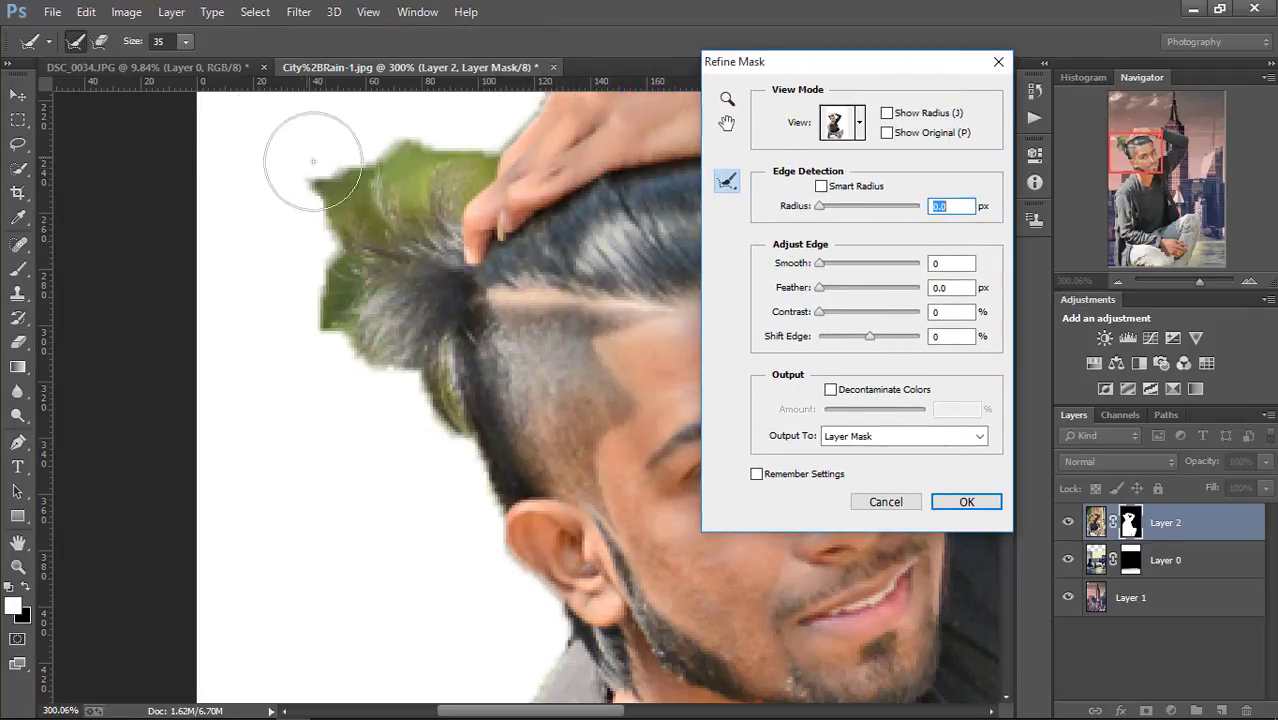
click(185, 42)
drag(185, 57, 169, 62)
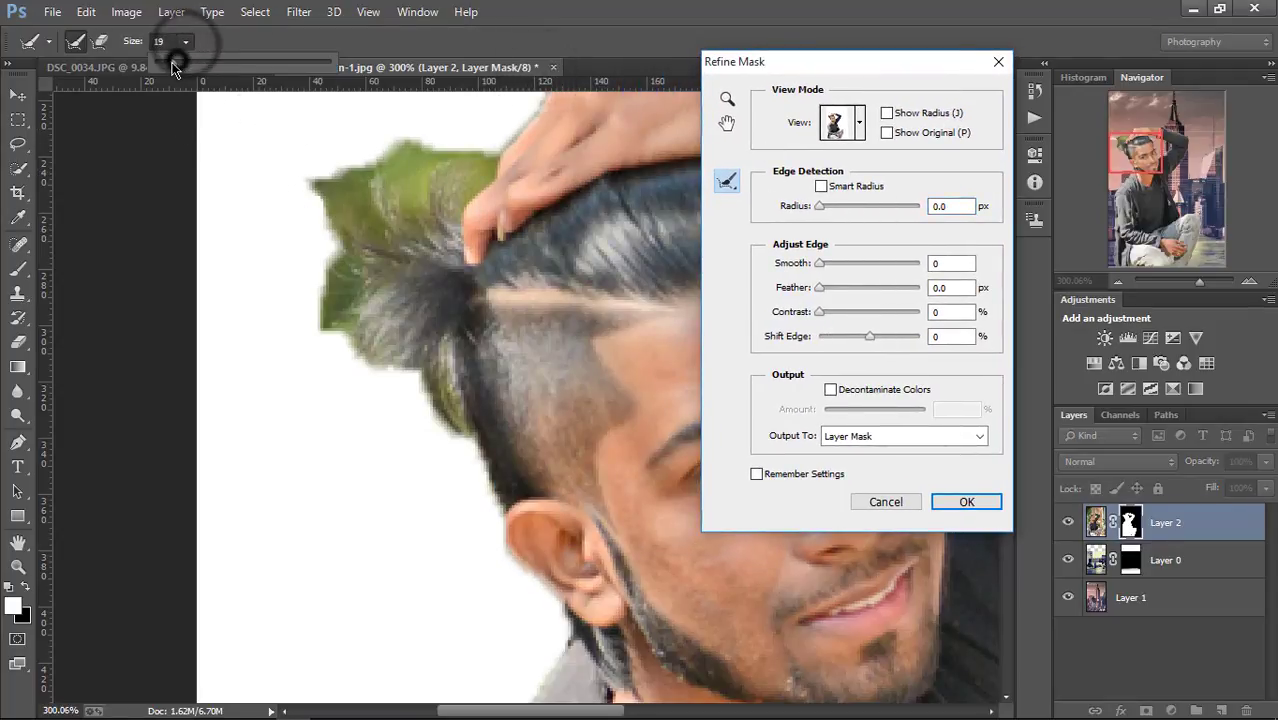
click(453, 160)
mouse_move(465, 162)
mouse_down()
mouse_move(422, 165)
mouse_move(395, 125)
mouse_up()
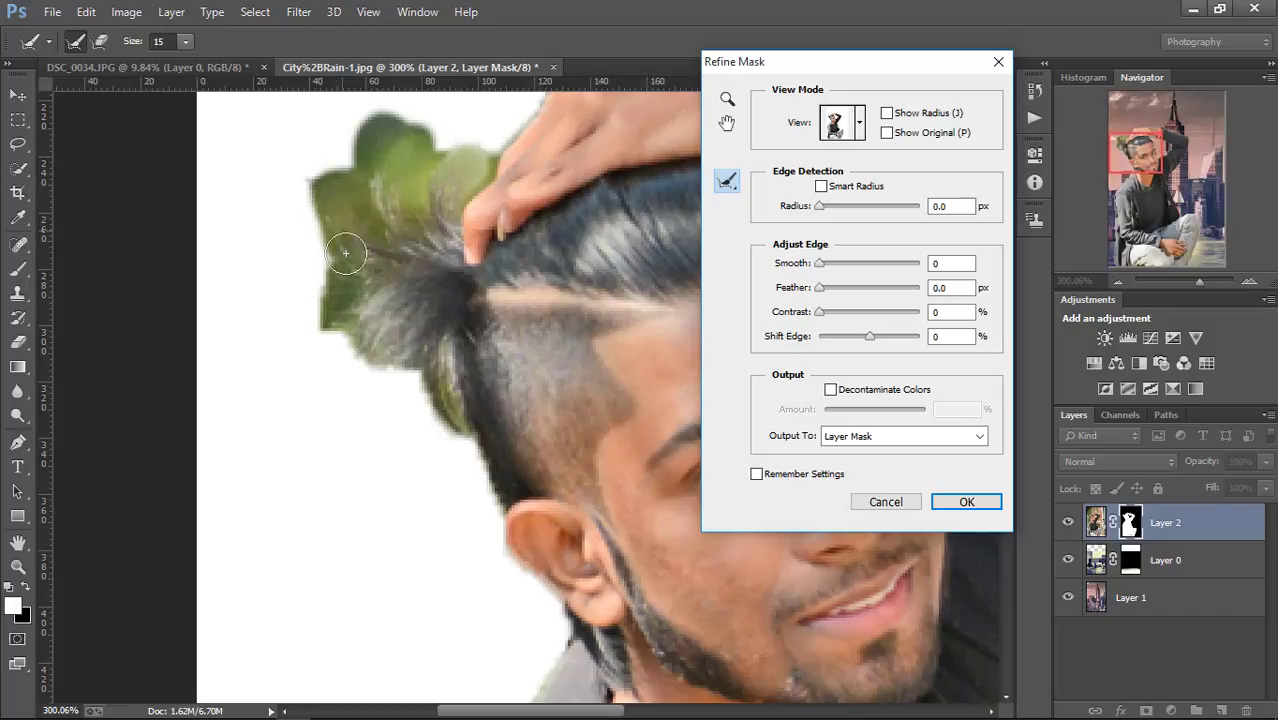
Step: Brush away the green fringe along the bun, left hair and loose strands, and set Contrast to 15
drag(345, 253, 337, 331)
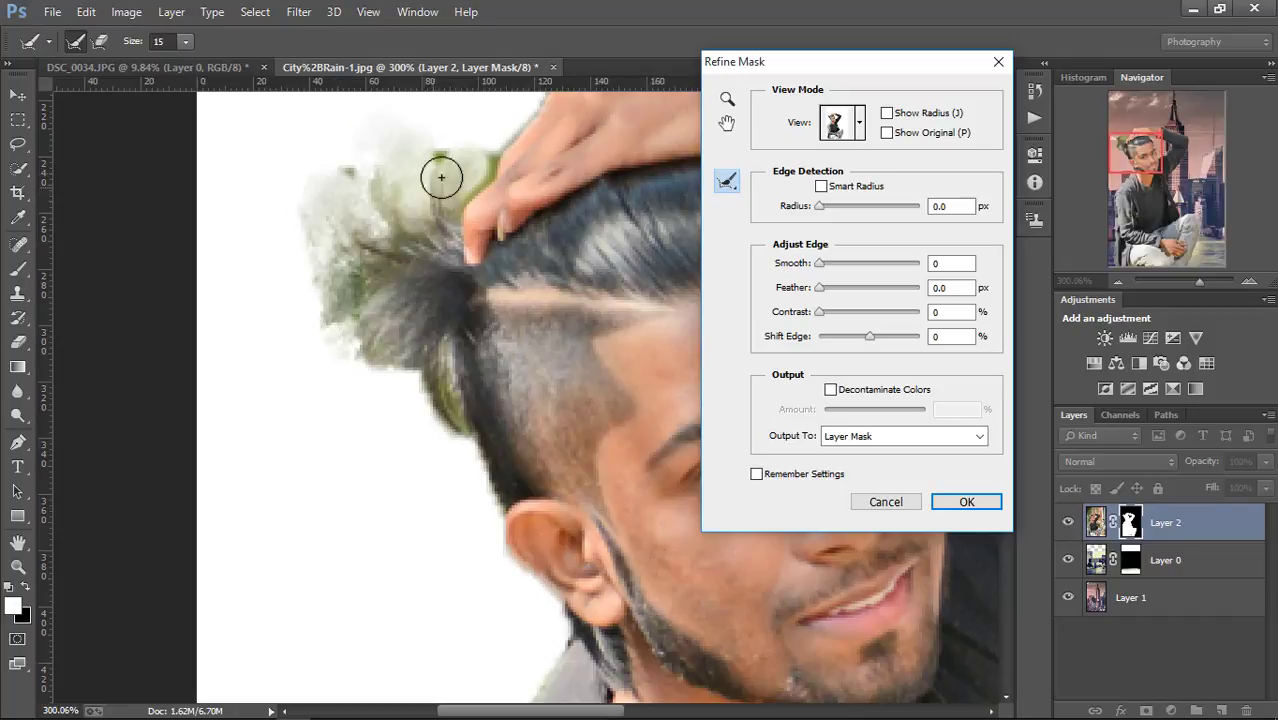
mouse_move(441, 178)
mouse_down()
mouse_move(451, 137)
mouse_move(442, 143)
mouse_up()
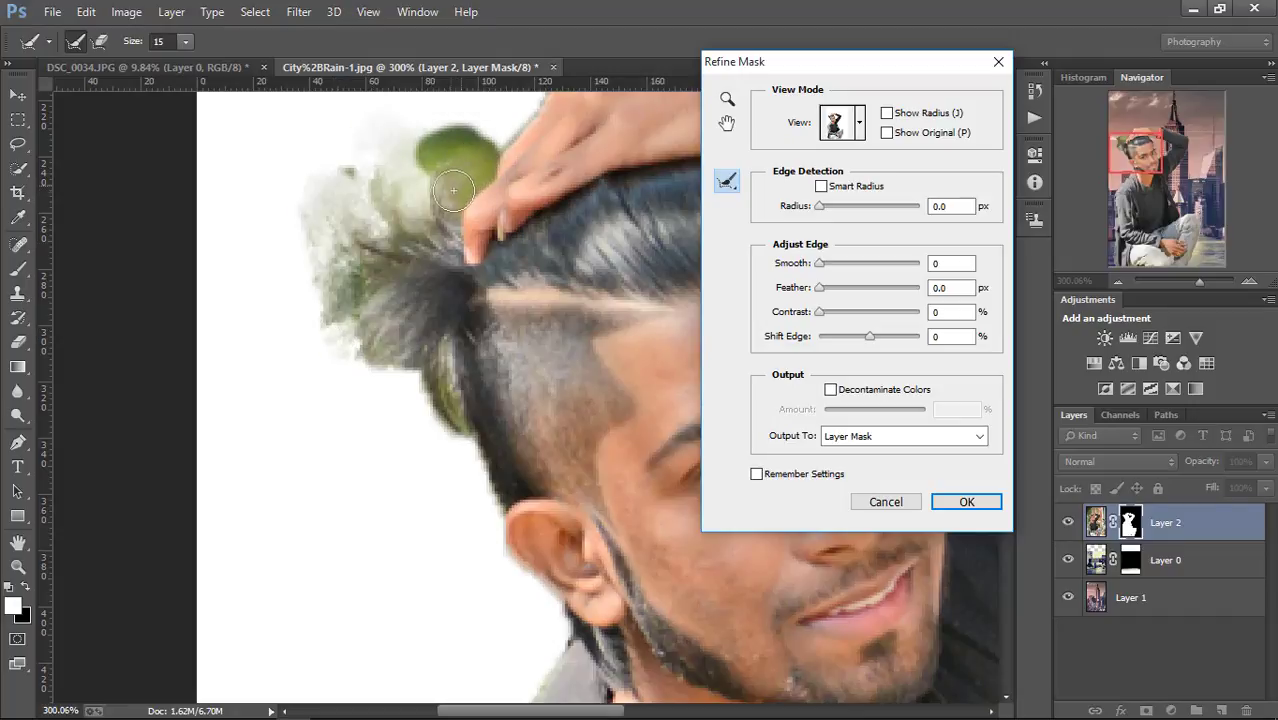
drag(348, 165, 332, 345)
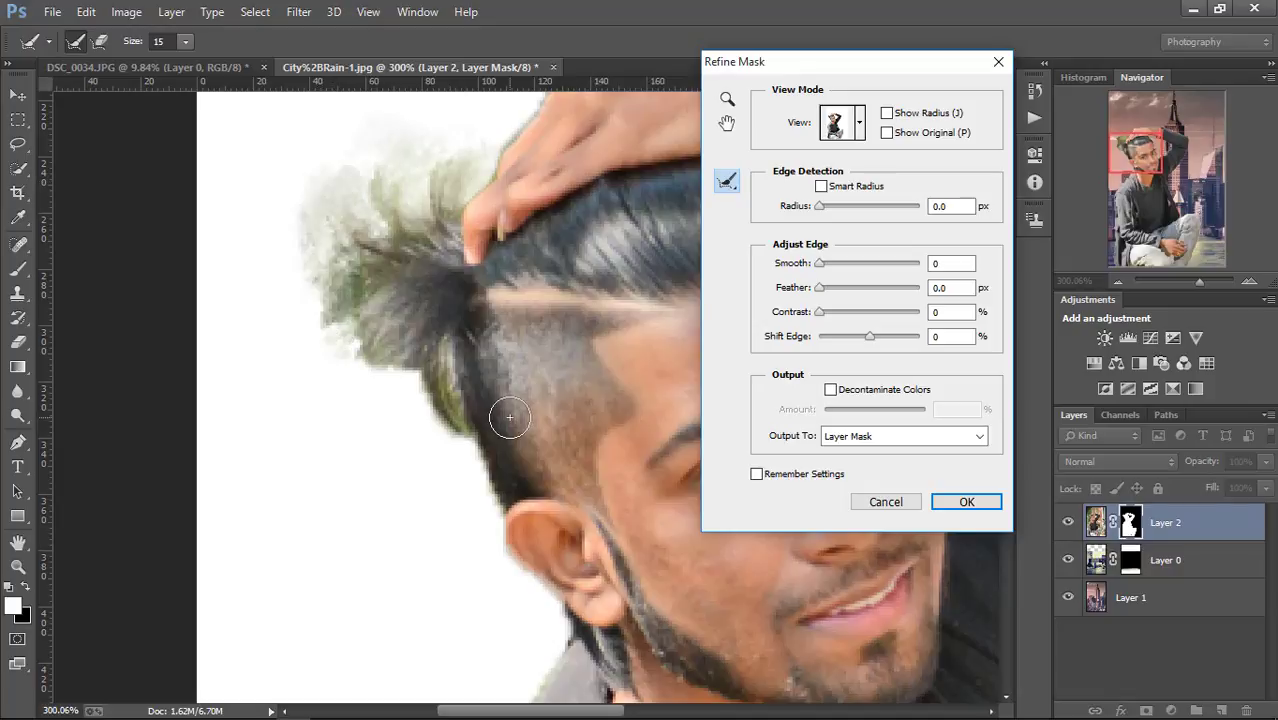
drag(425, 387, 484, 501)
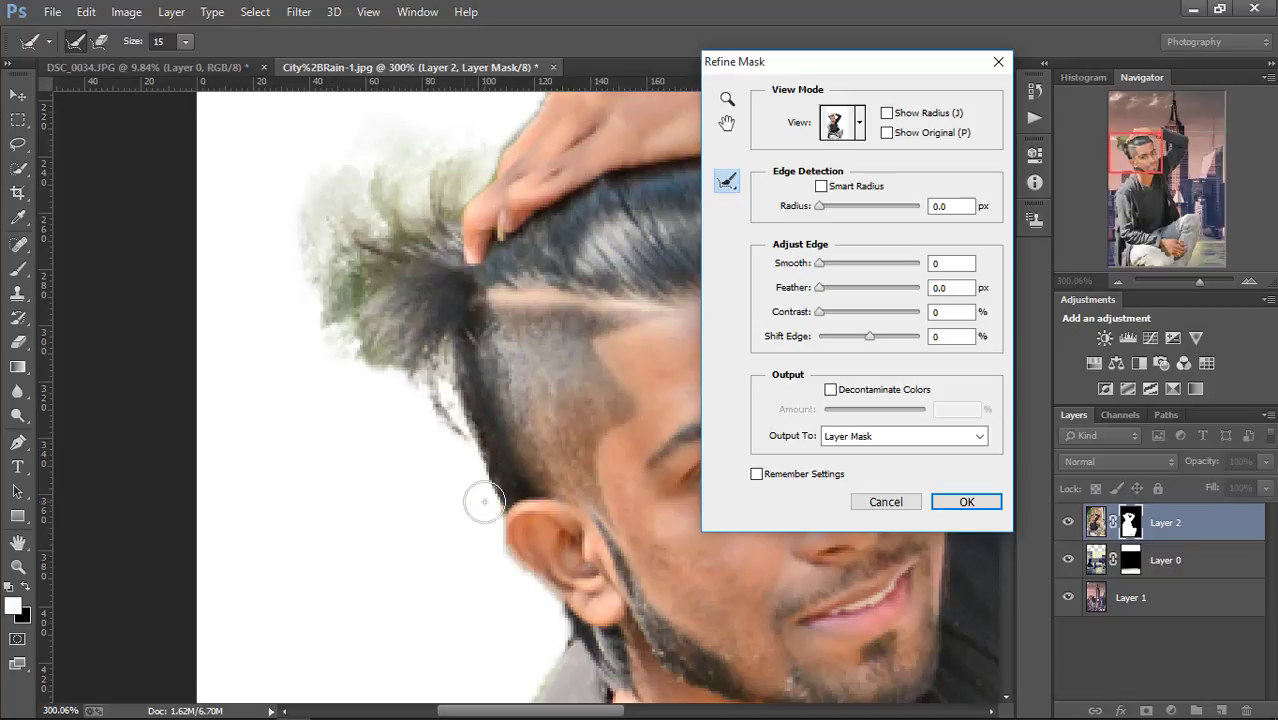
drag(449, 215, 343, 310)
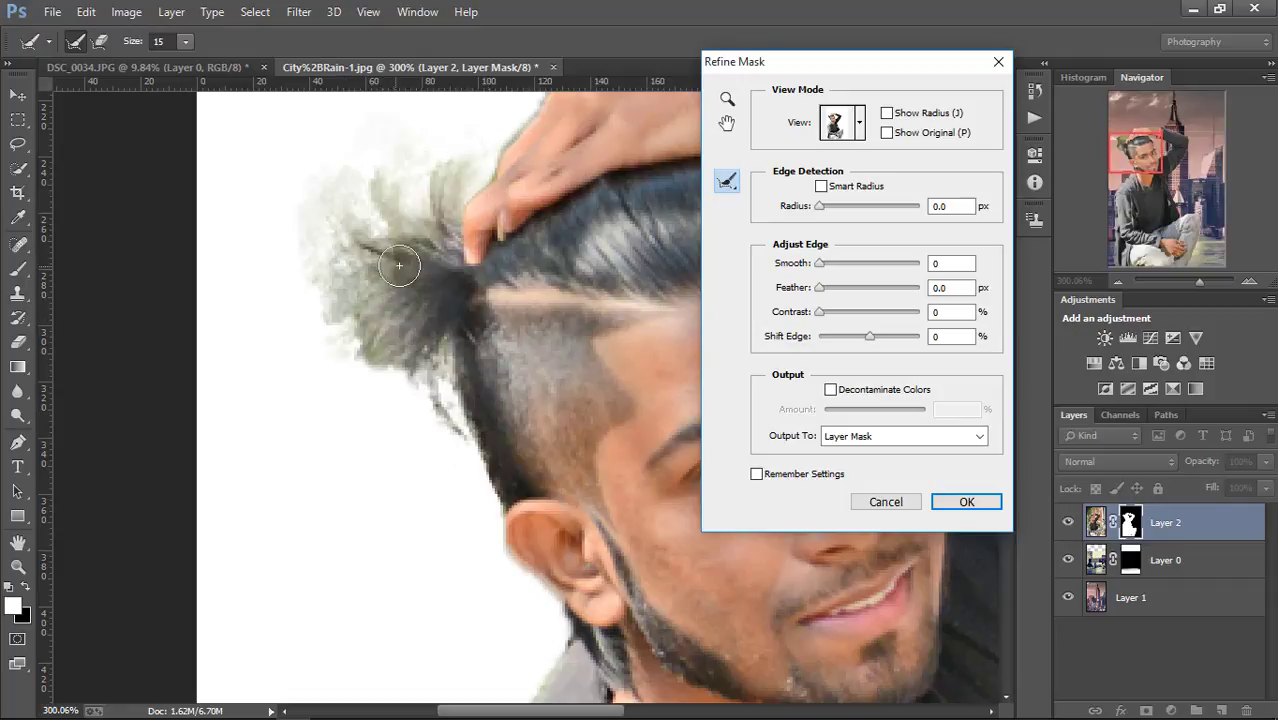
drag(399, 265, 394, 251)
drag(357, 366, 365, 365)
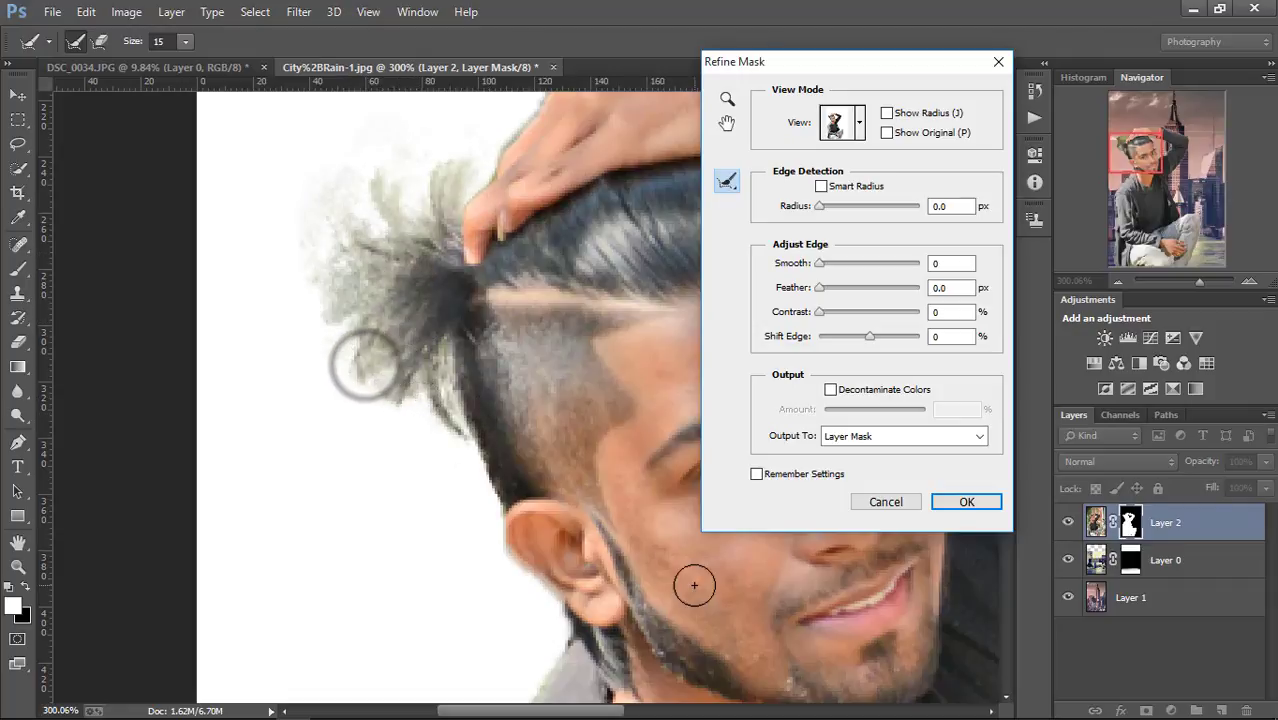
drag(858, 64, 1164, 52)
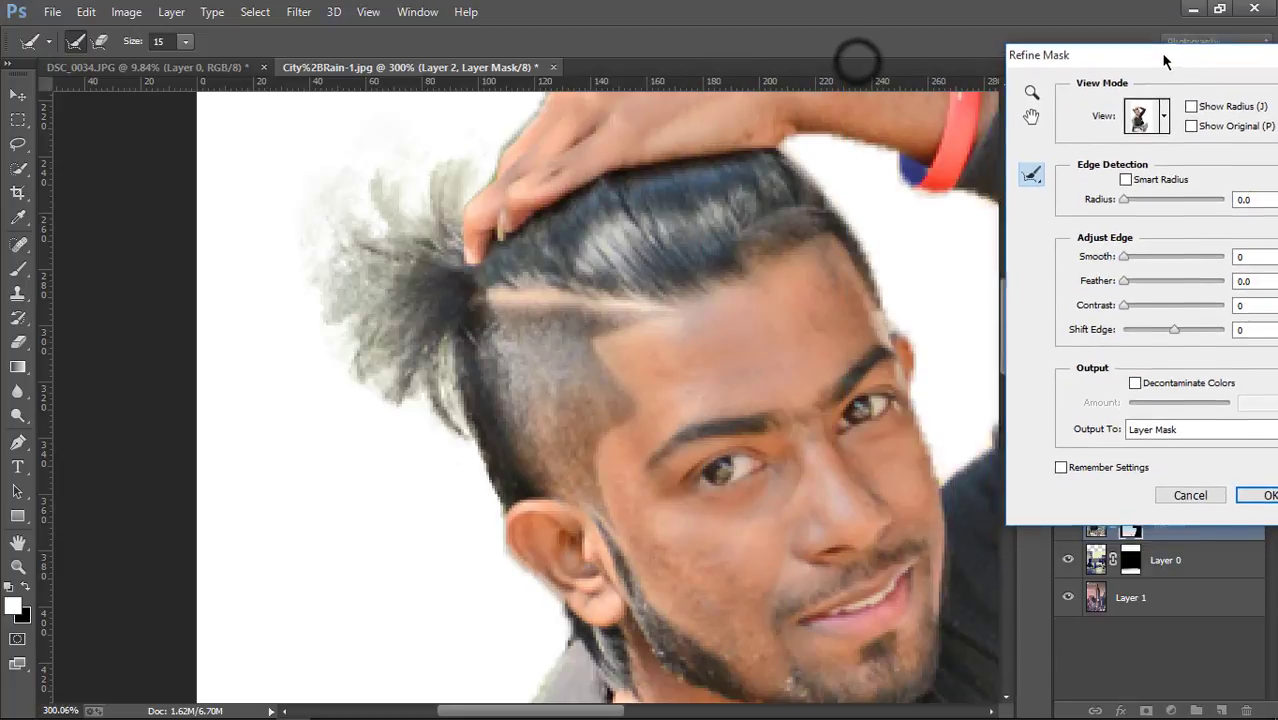
drag(1127, 300, 1140, 303)
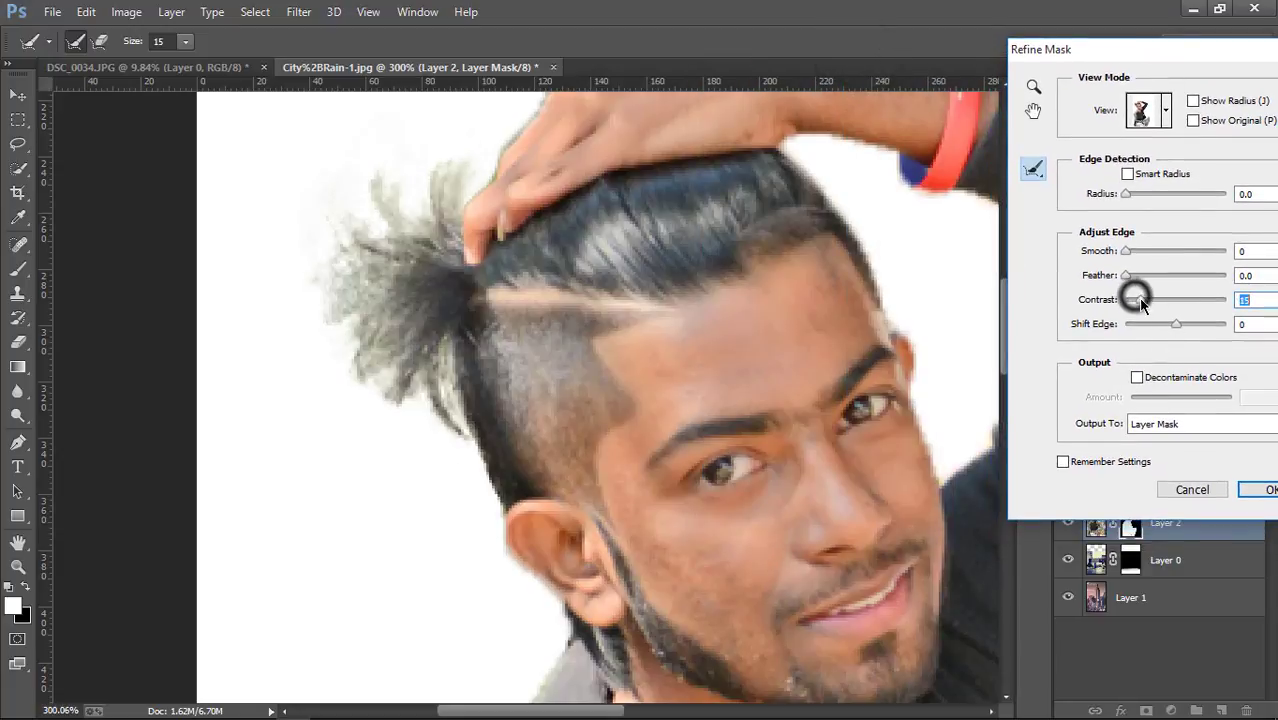
Step: Enable Smart Radius and refine the mask along the hair, ear and hoodie shoulder
click(1129, 174)
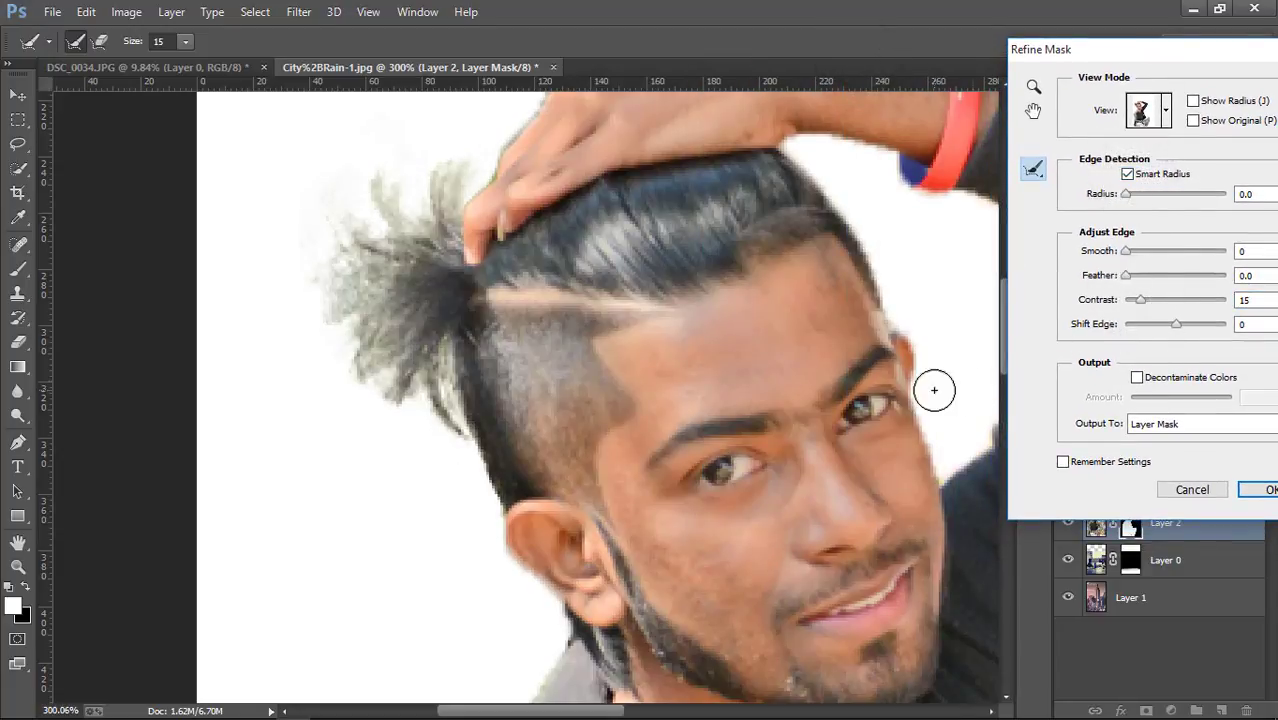
drag(808, 158, 915, 335)
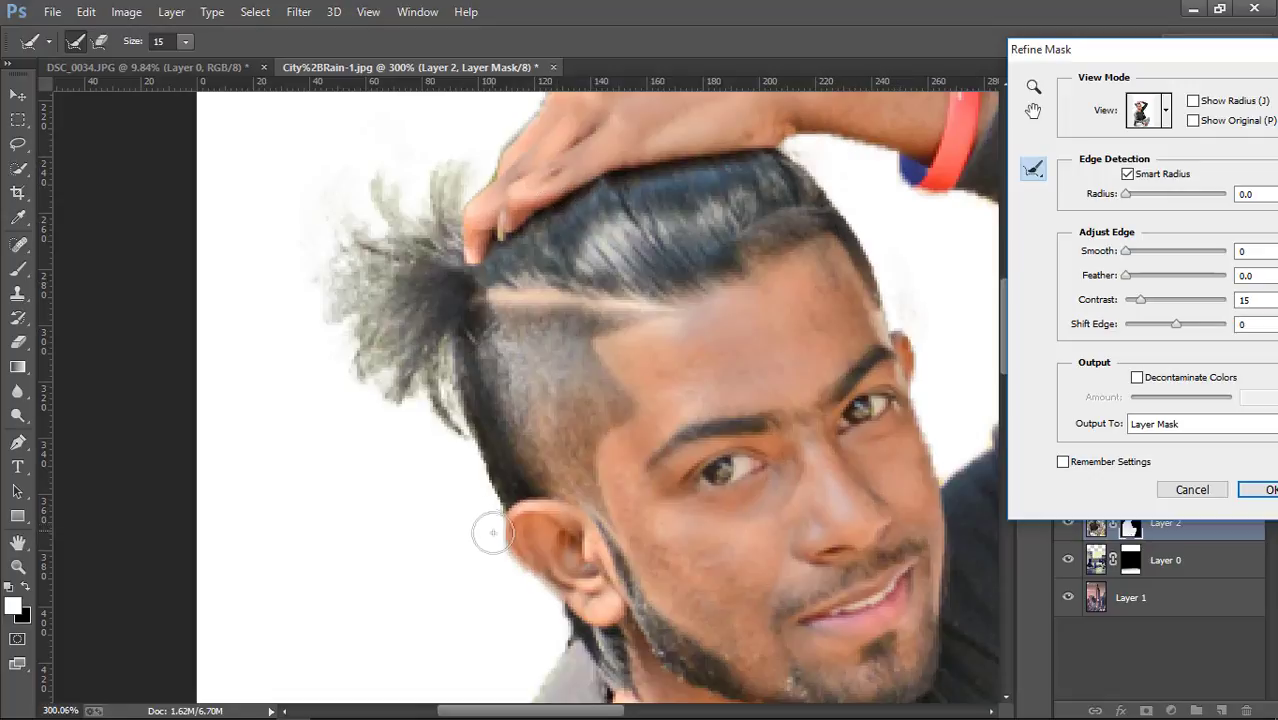
drag(493, 533, 544, 647)
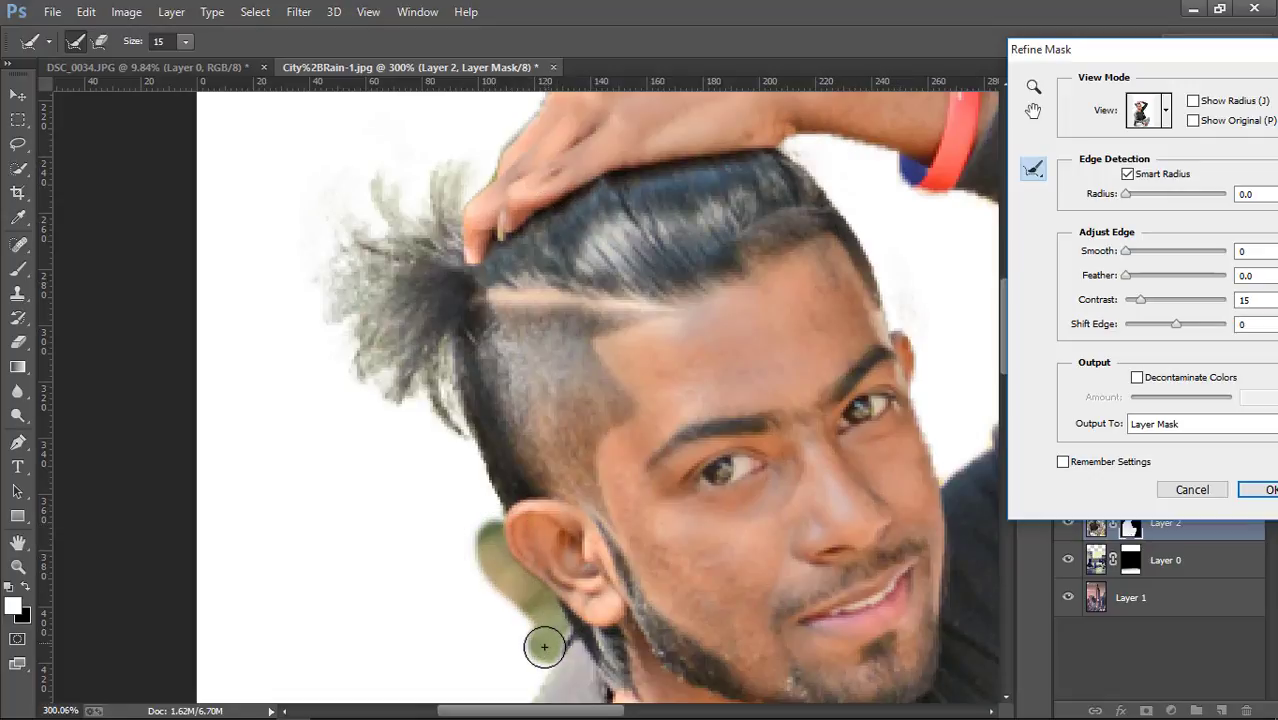
drag(1094, 52, 1200, 54)
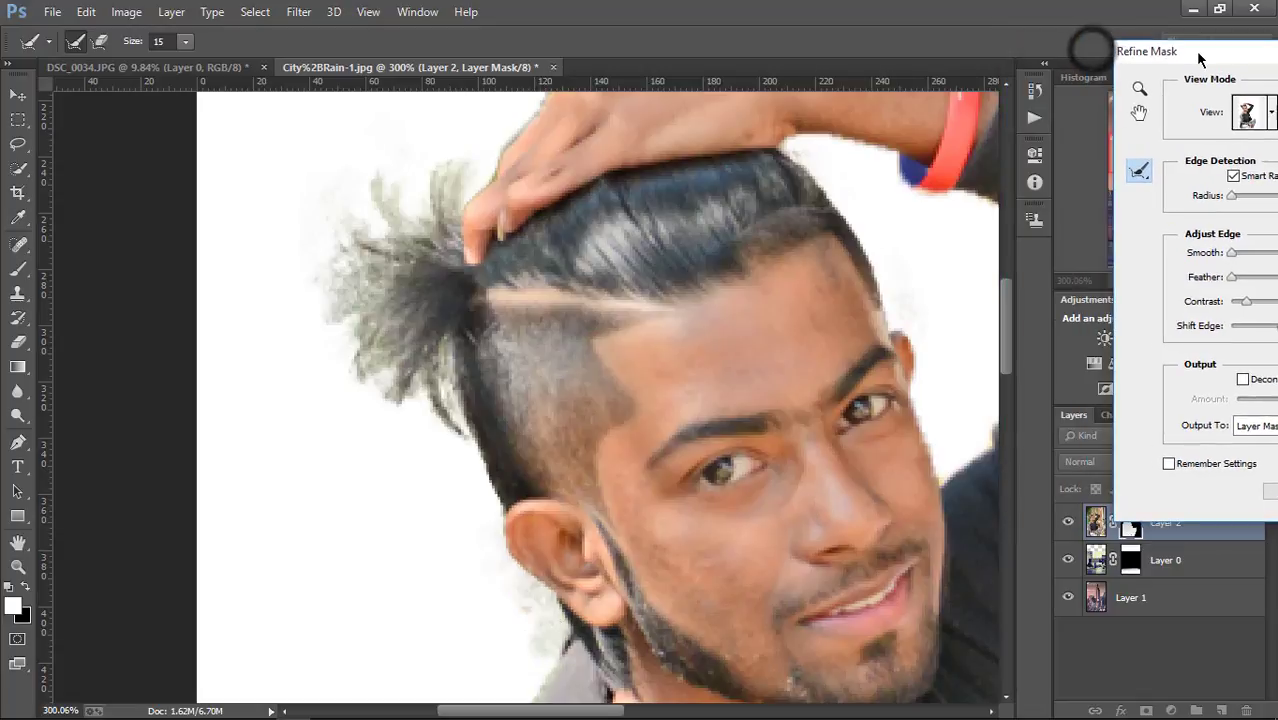
mouse_move(1005, 309)
mouse_down()
mouse_move(1007, 406)
mouse_move(1008, 381)
mouse_up()
drag(543, 147, 399, 305)
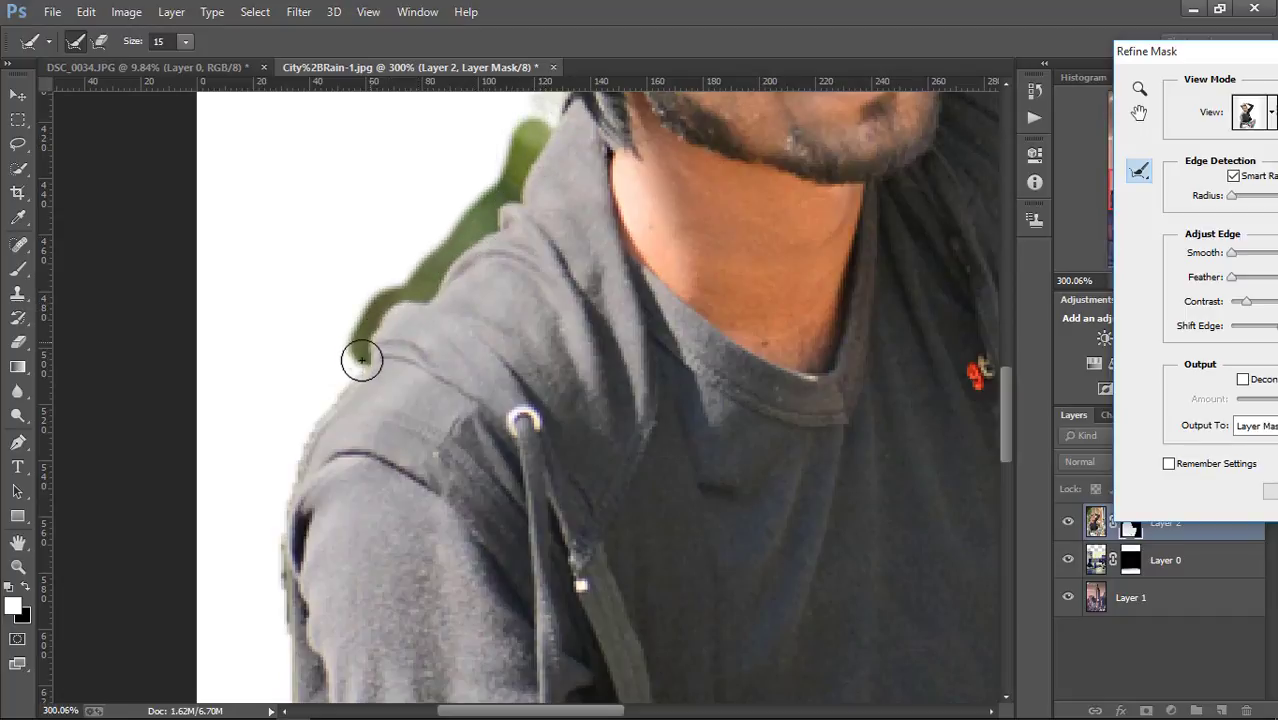
mouse_move(399, 305)
mouse_down()
mouse_move(291, 477)
mouse_move(275, 610)
mouse_up()
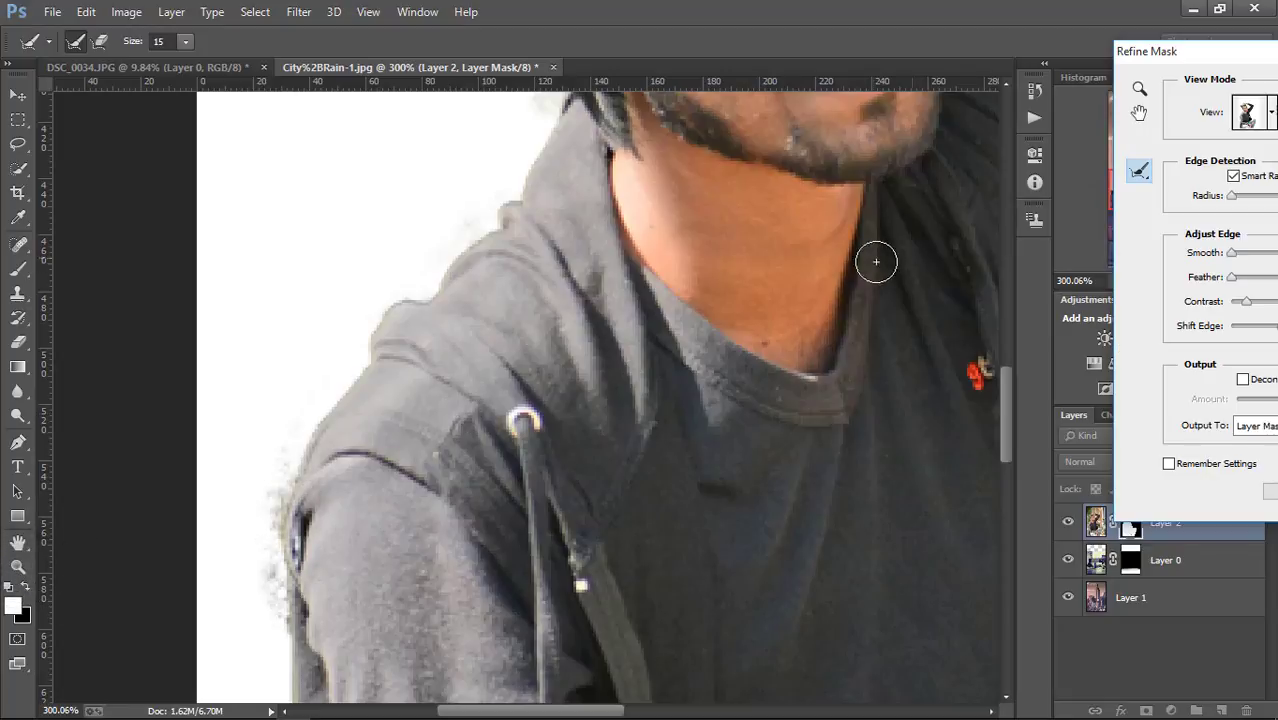
Step: Refine the gap between hoodie and arm and the edges around the bent knee and leg
scroll(1000, 397, down, 10)
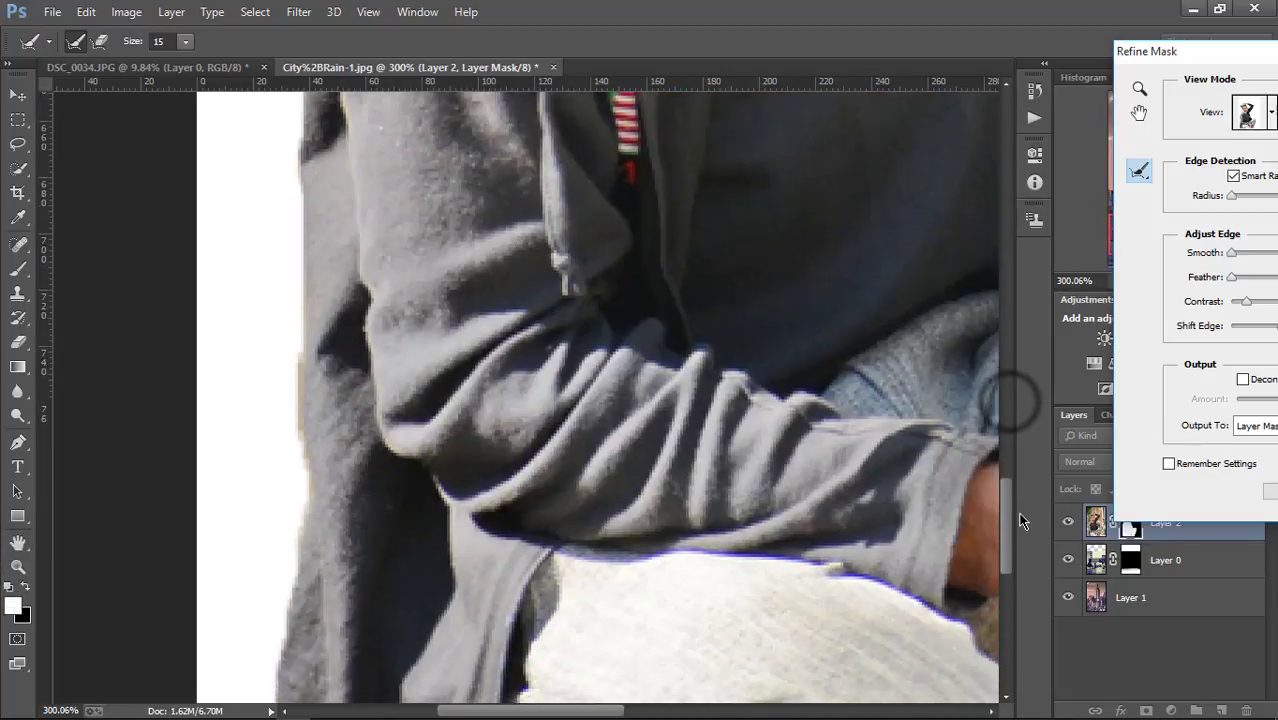
mouse_move(300, 640)
mouse_down()
mouse_move(242, 471)
mouse_move(294, 613)
mouse_up()
drag(505, 710, 658, 712)
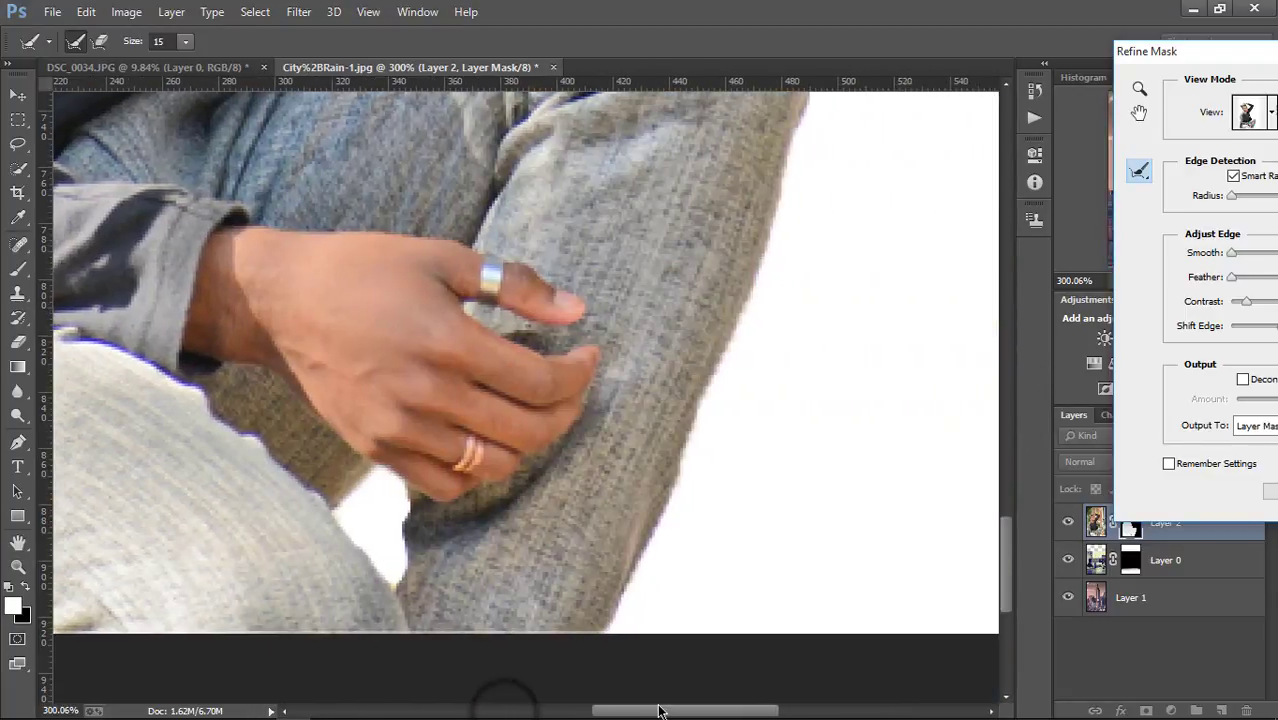
mouse_move(335, 514)
mouse_down()
mouse_move(385, 491)
mouse_move(377, 571)
mouse_move(344, 520)
mouse_up()
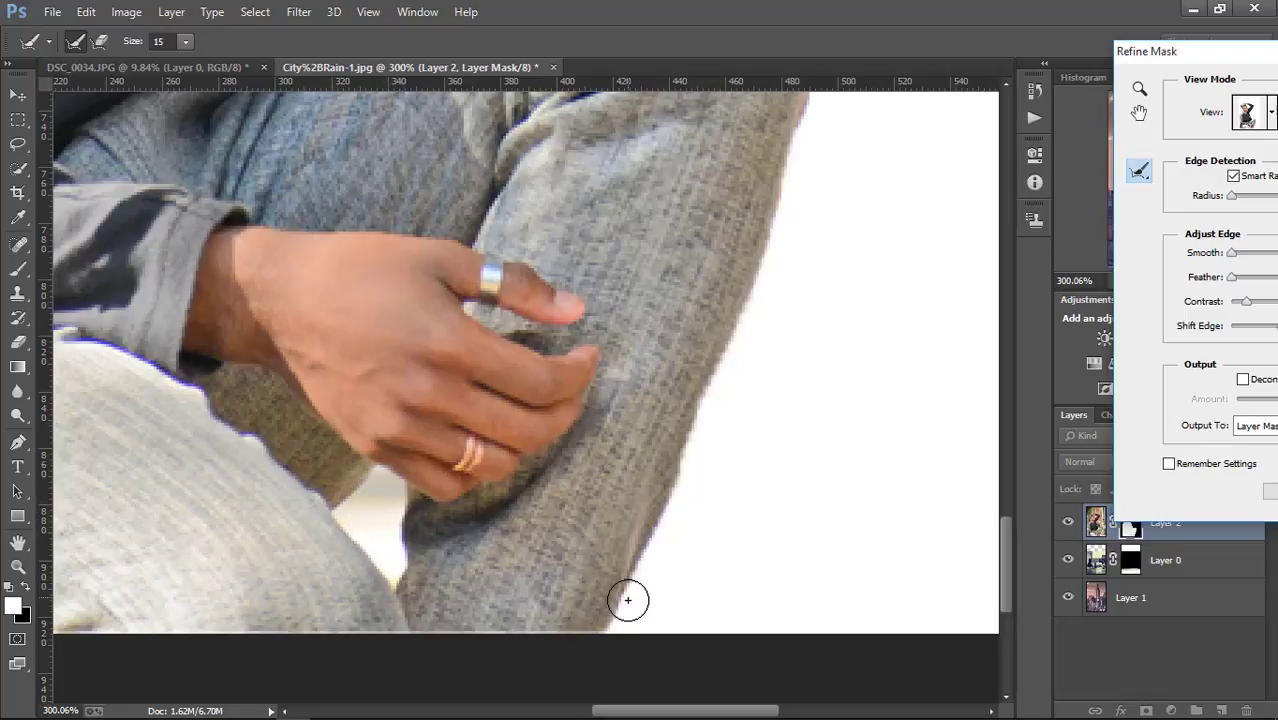
mouse_move(614, 621)
mouse_down()
mouse_move(736, 365)
mouse_move(764, 273)
mouse_move(633, 582)
mouse_up()
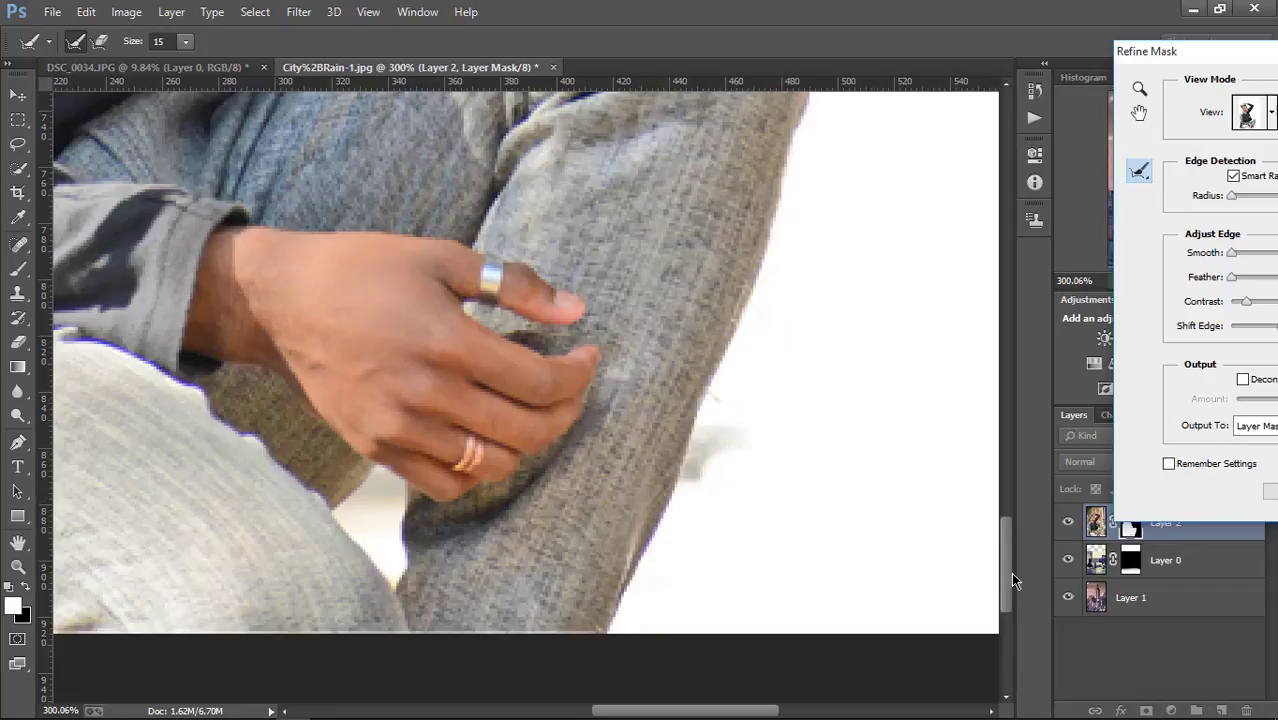
drag(1010, 572, 1006, 539)
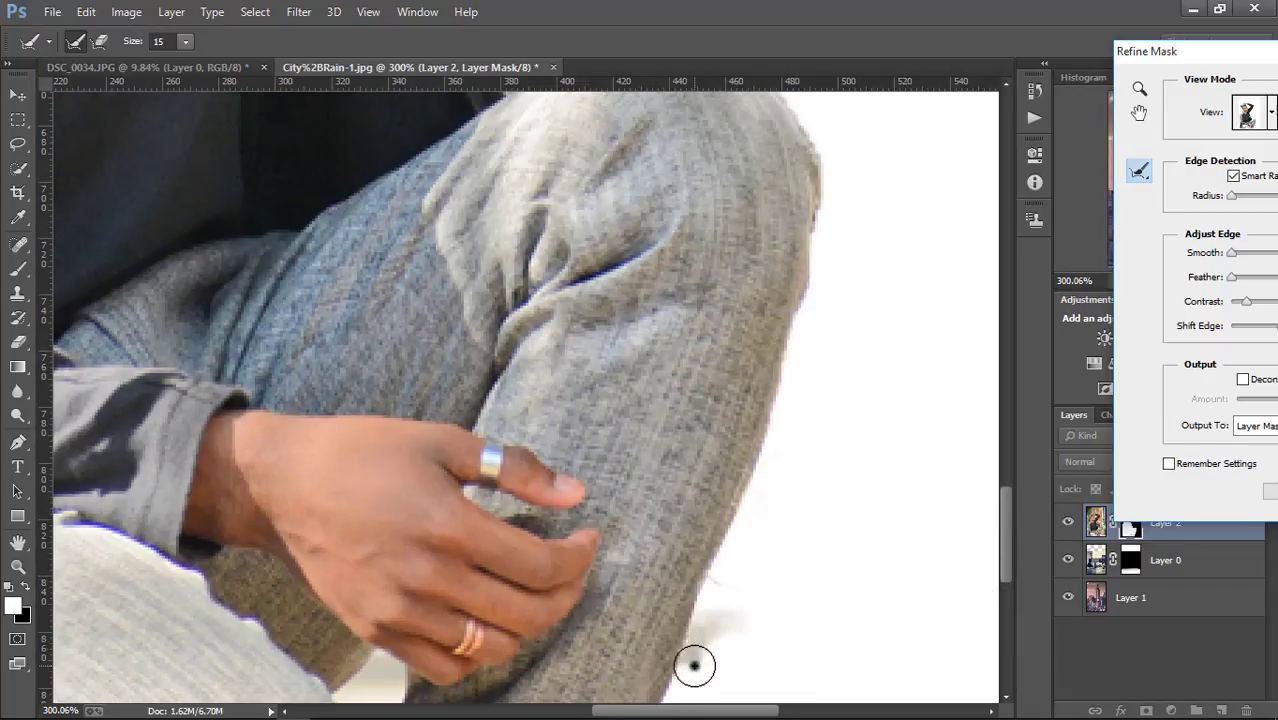
click(694, 665)
click(700, 663)
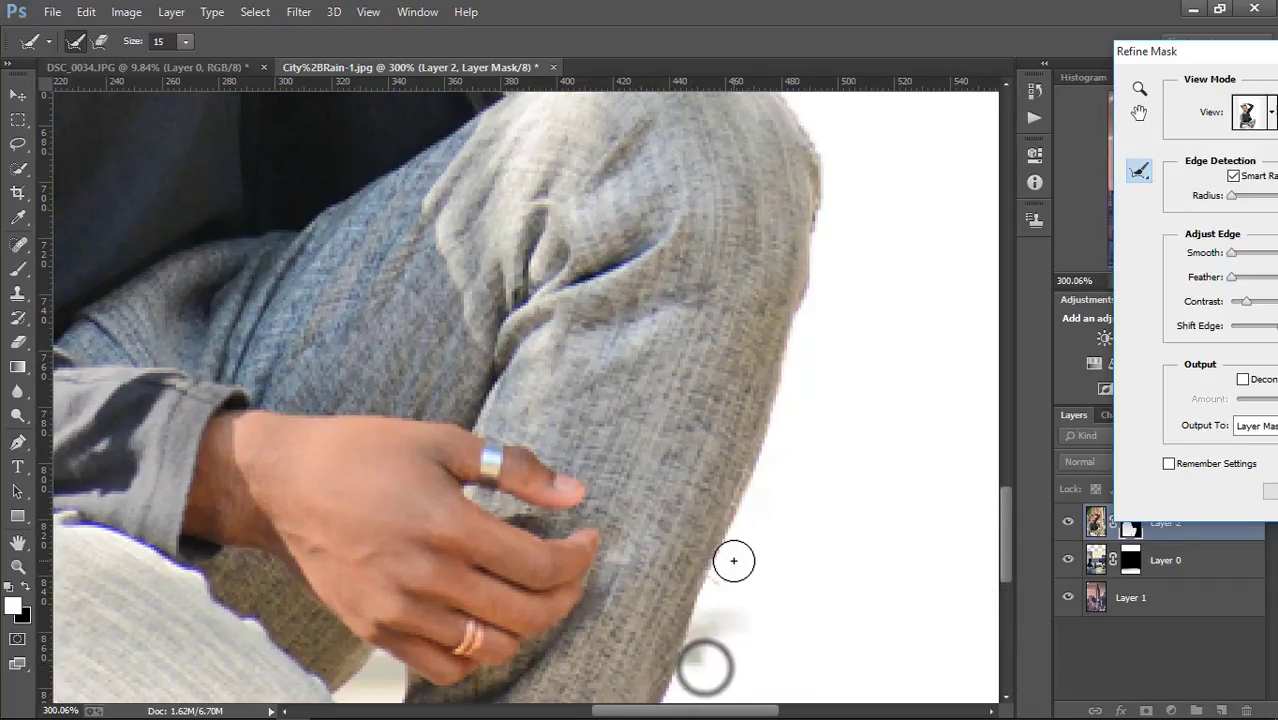
Step: Refine the raised arm's right and top edges and the forearm above the wristband
drag(1004, 508, 1000, 278)
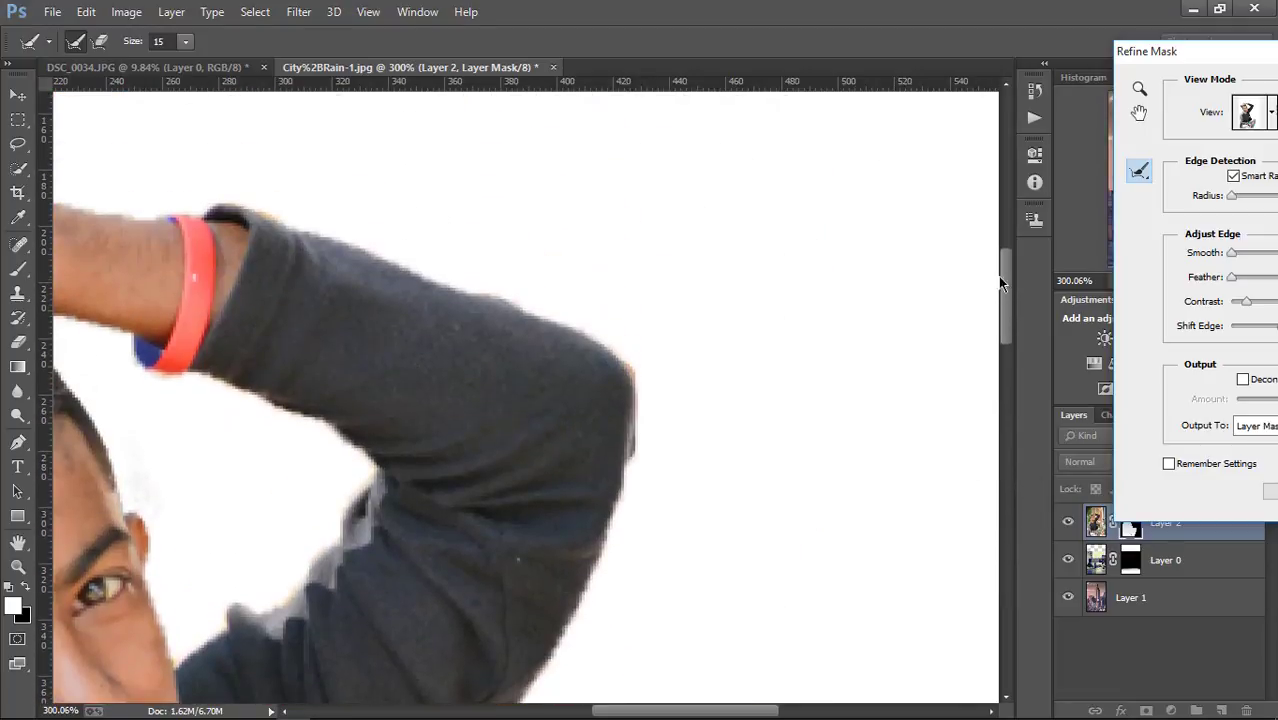
drag(648, 355, 645, 495)
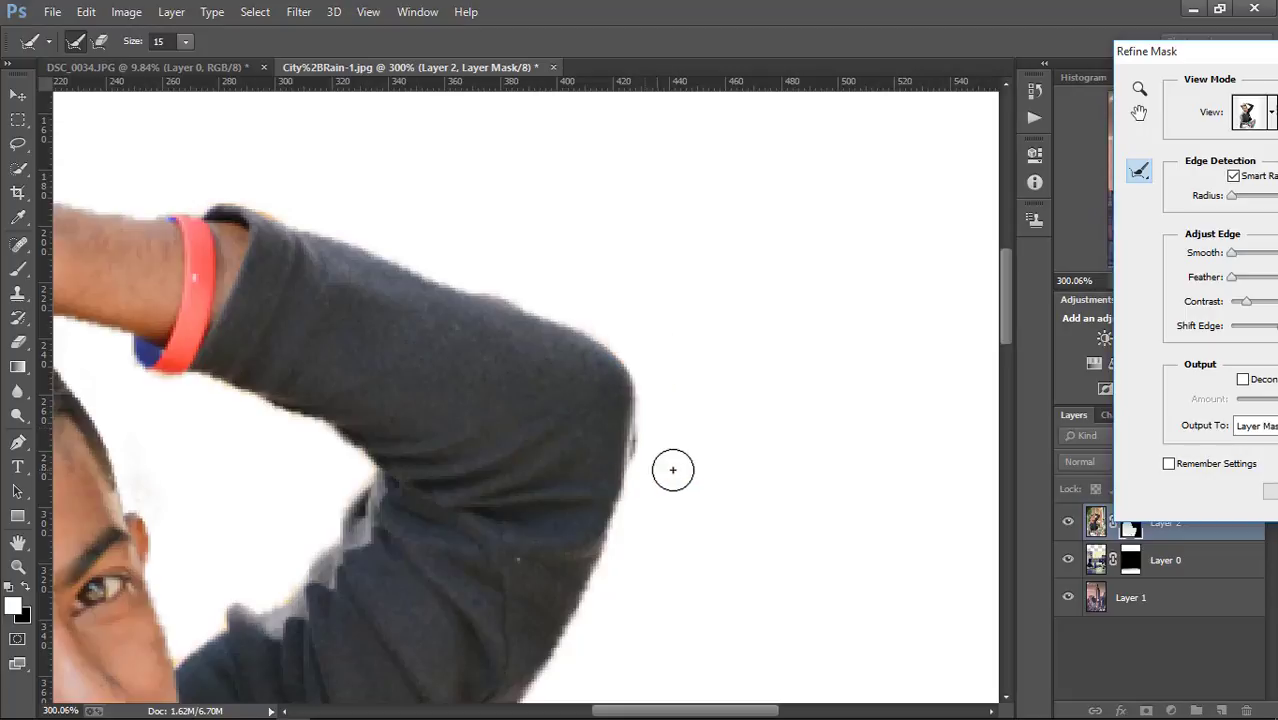
drag(197, 213, 208, 196)
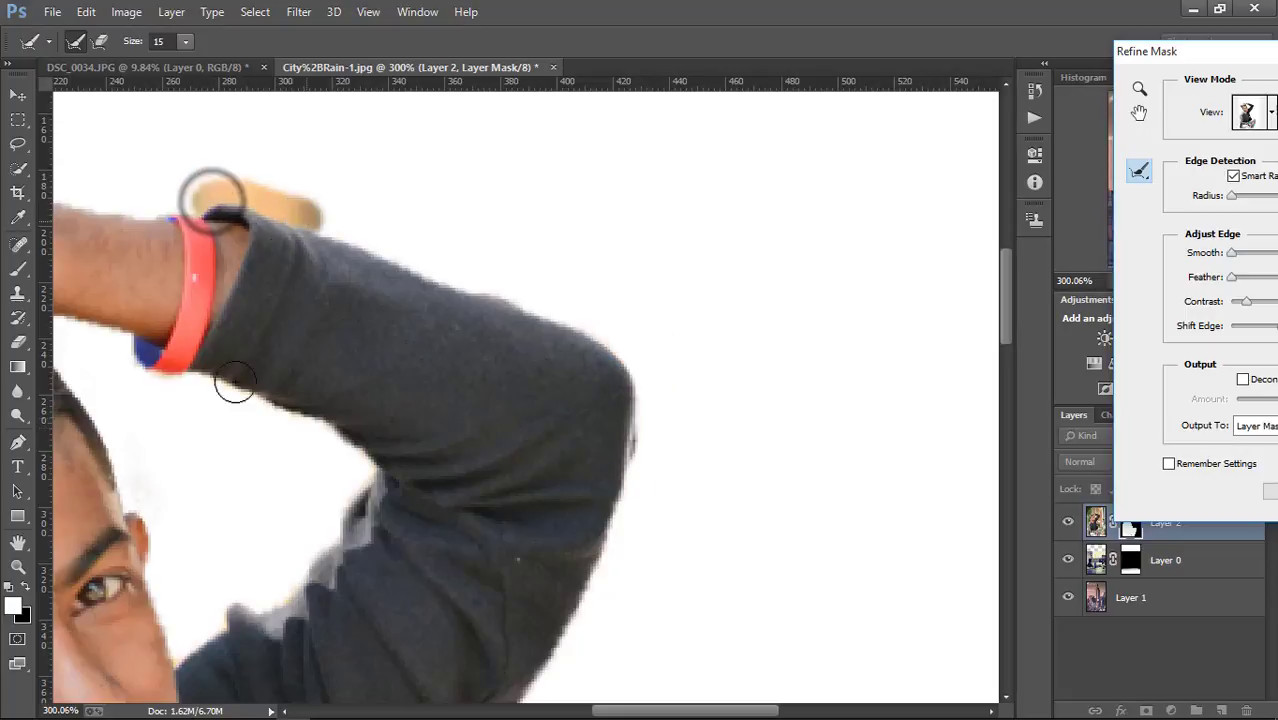
drag(172, 393, 171, 394)
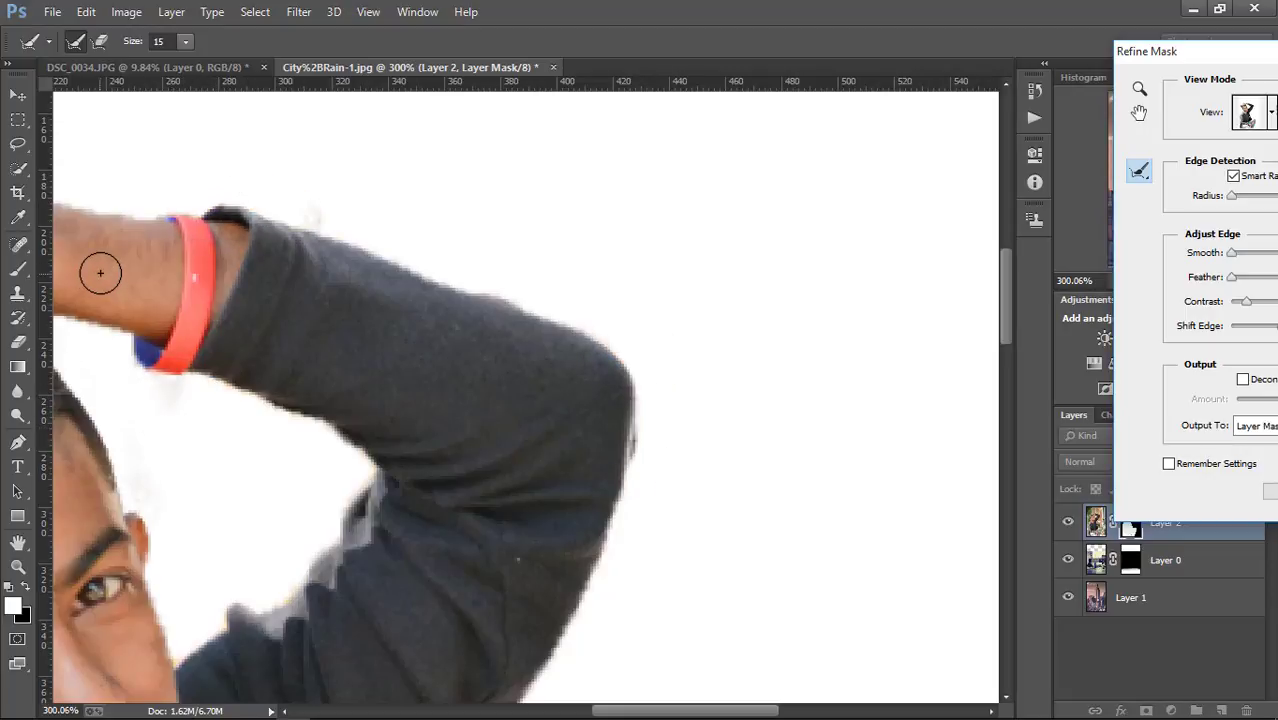
mouse_move(100, 212)
mouse_down()
mouse_move(148, 200)
mouse_move(300, 114)
mouse_move(282, 128)
mouse_up()
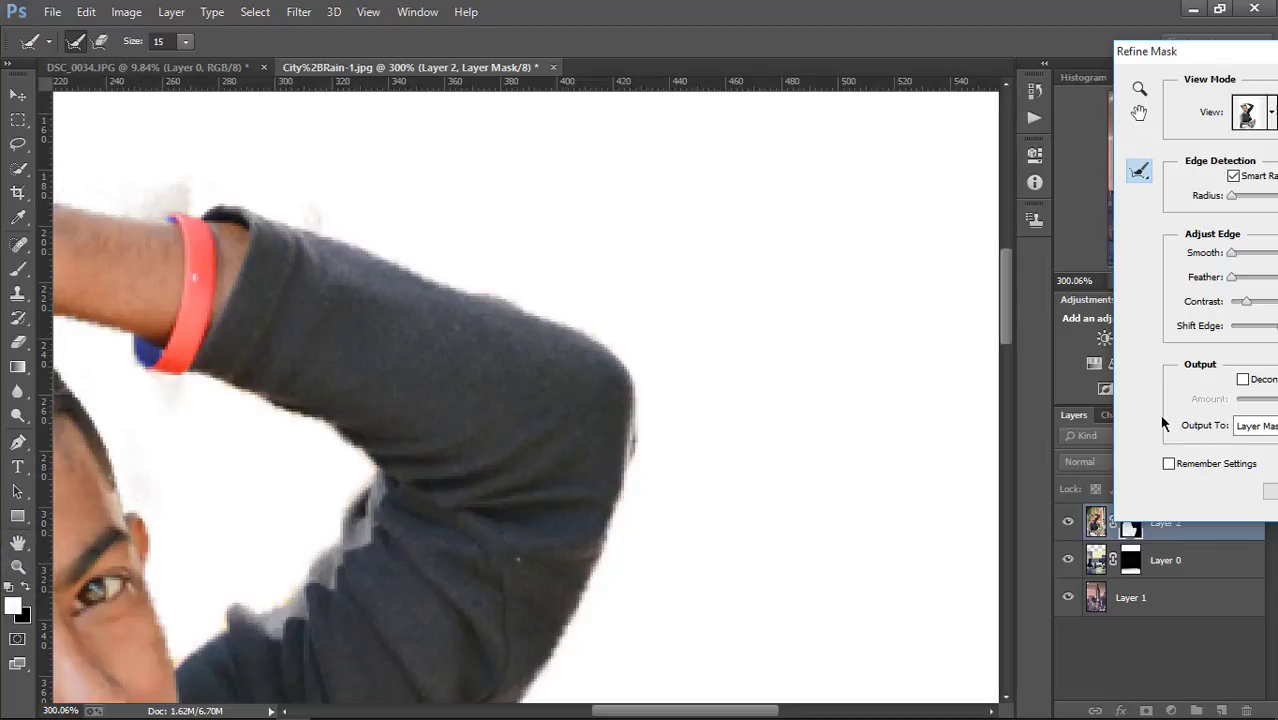
drag(1235, 51, 884, 108)
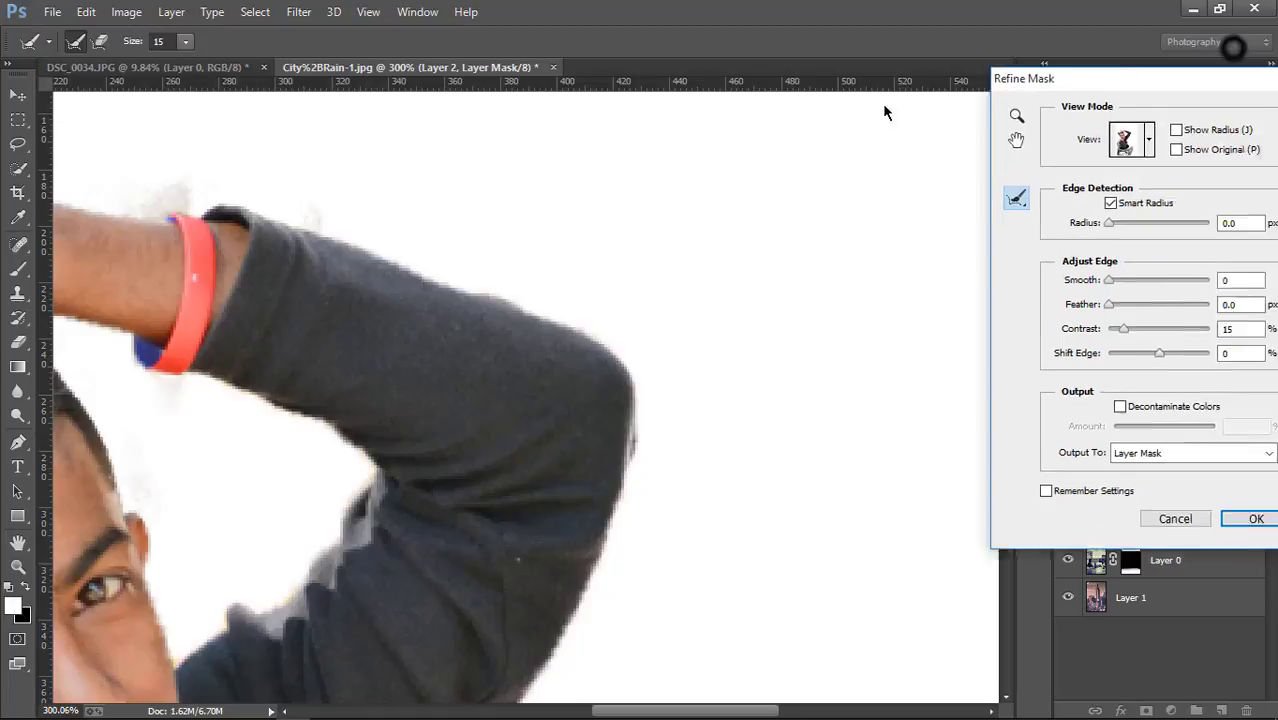
Step: Apply the refined mask, zoom out to the full composite, and select Layer 1 (city background)
key(z)
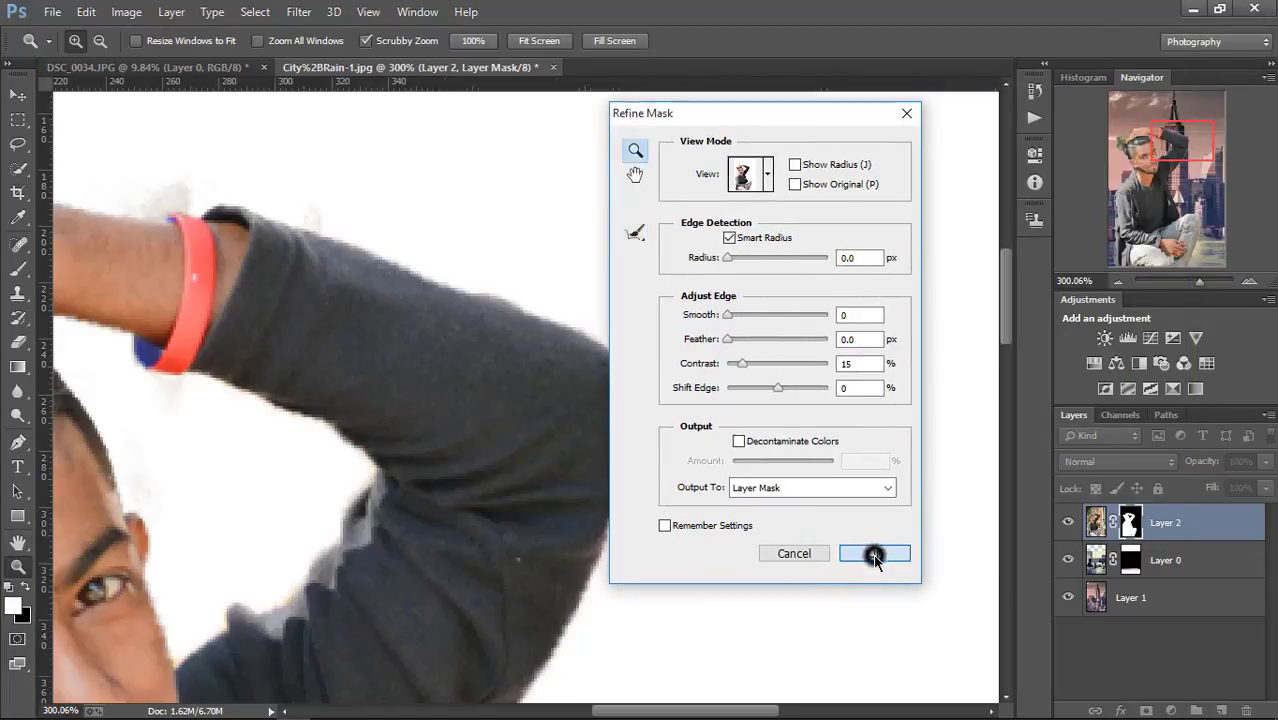
click(875, 552)
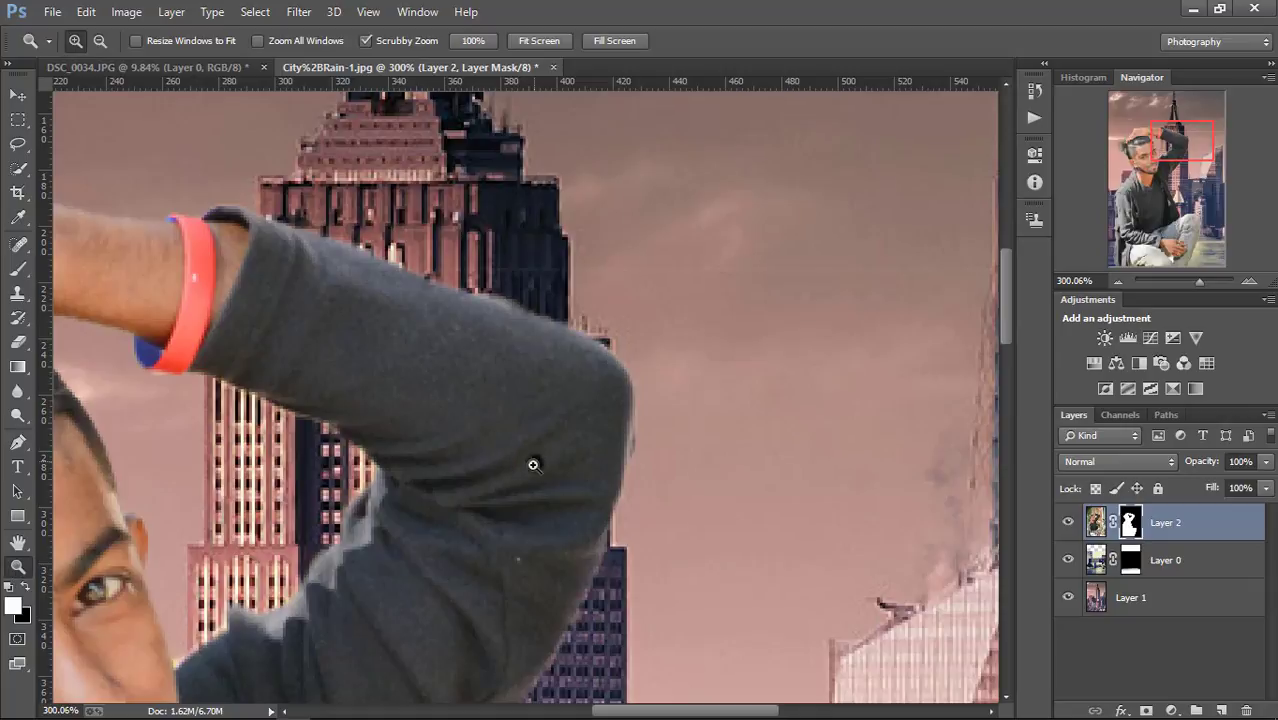
mouse_move(533, 464)
mouse_down()
mouse_move(477, 505)
mouse_move(570, 515)
mouse_up()
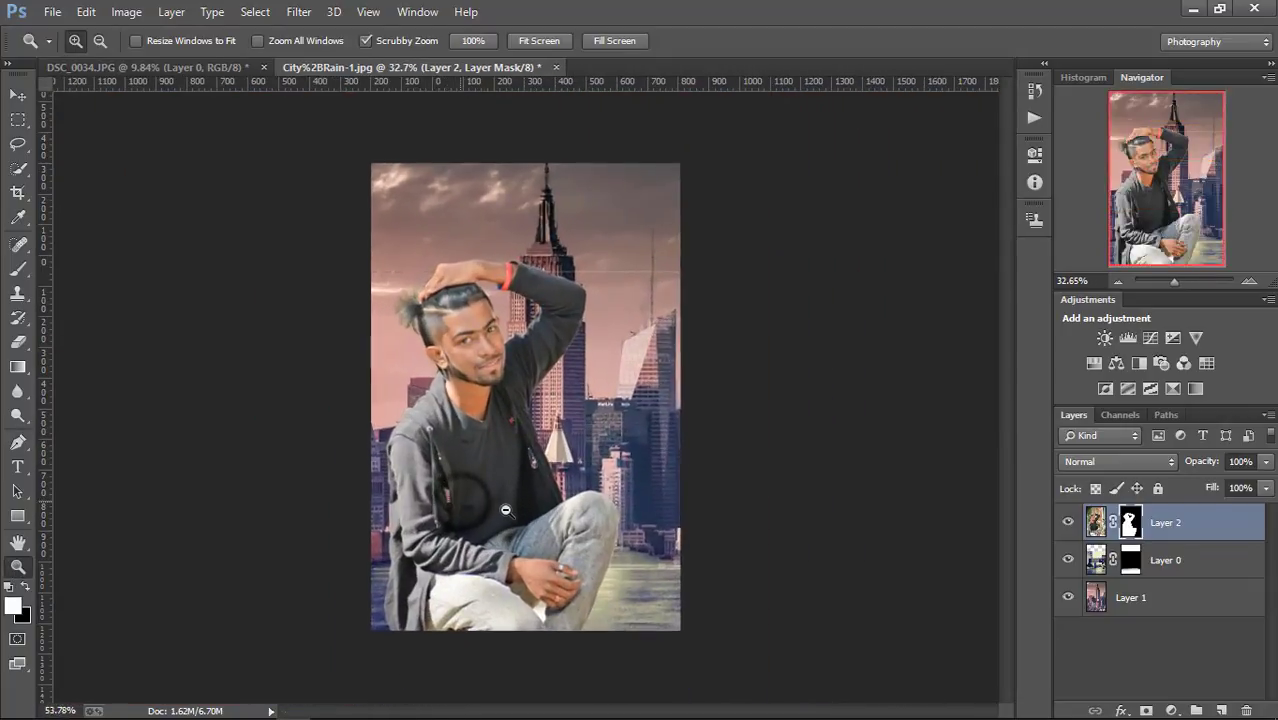
click(1135, 597)
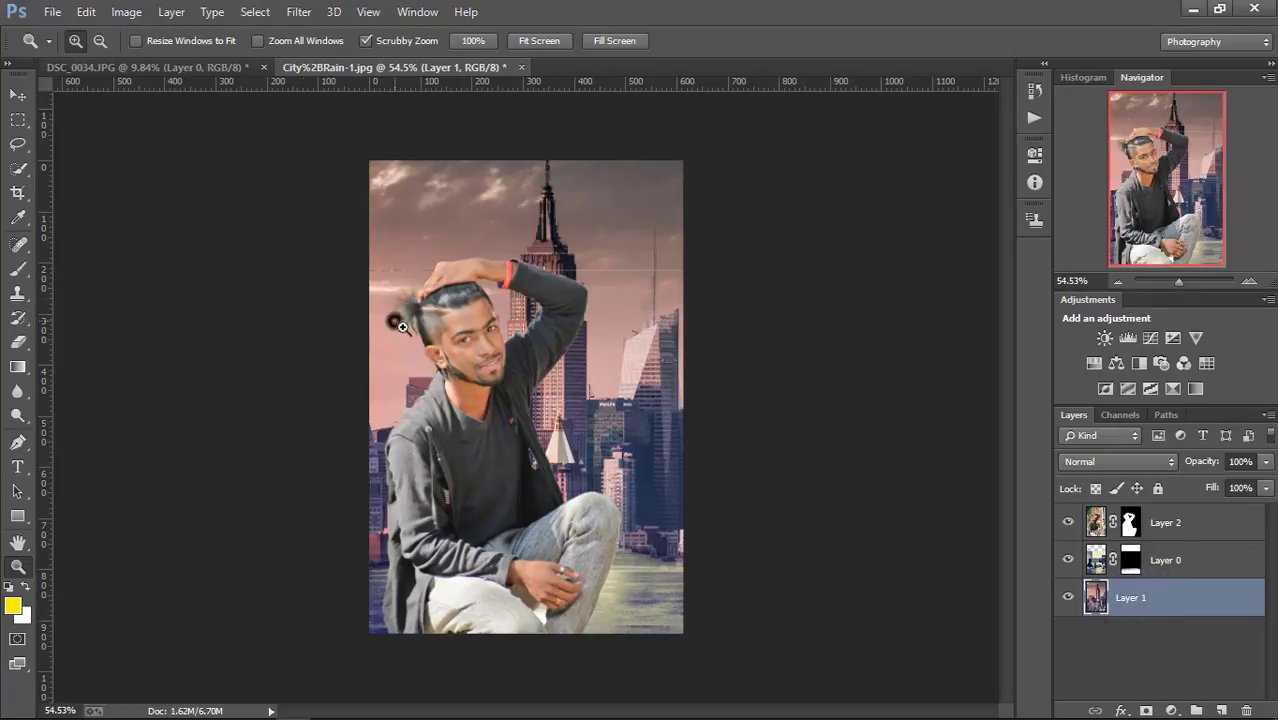
mouse_move(400, 326)
mouse_down()
mouse_move(431, 333)
mouse_move(405, 335)
mouse_up()
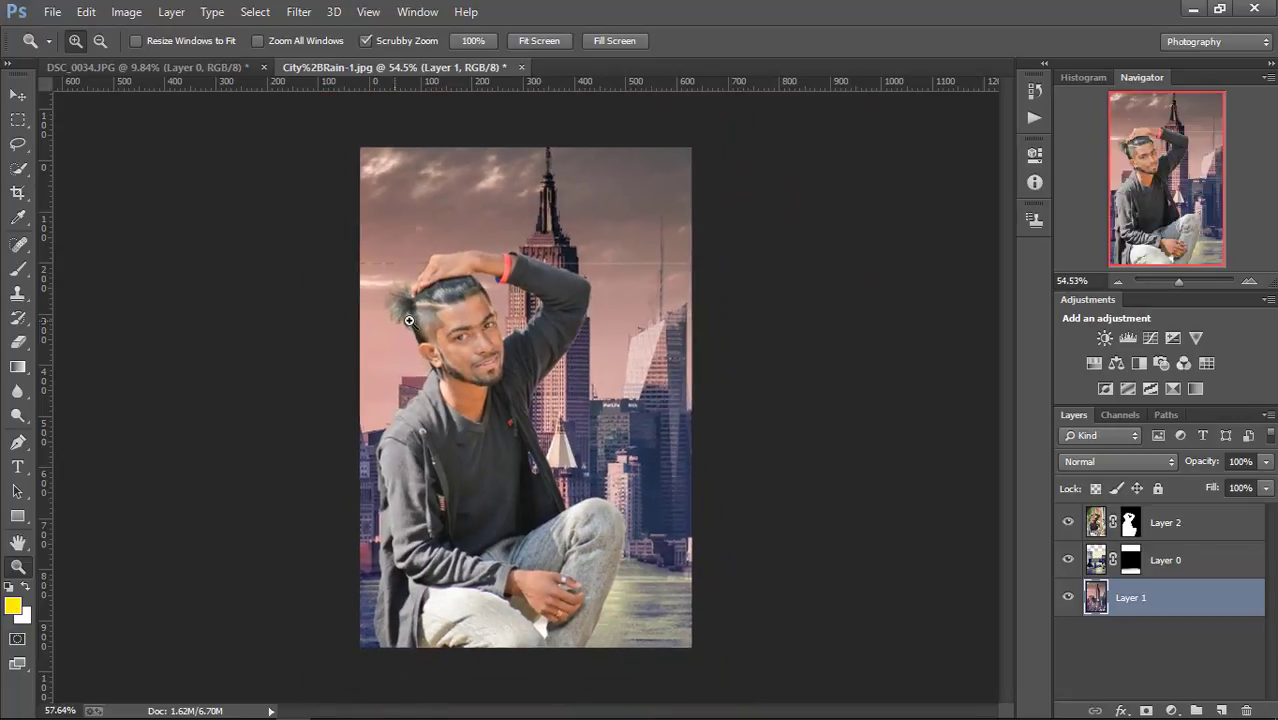
Step: Apply the Blur Gallery Tilt-Shift filter and move the focus lines toward the image centre
click(299, 13)
mouse_move(410, 237)
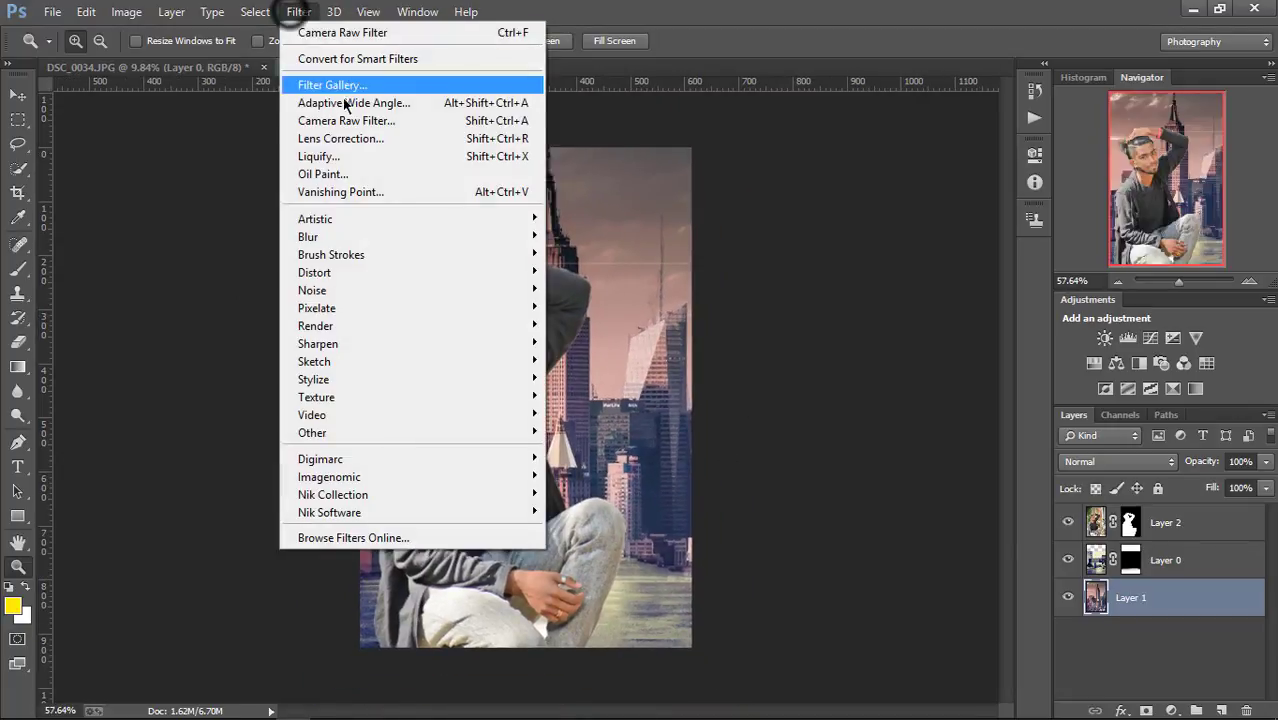
click(430, 243)
click(588, 272)
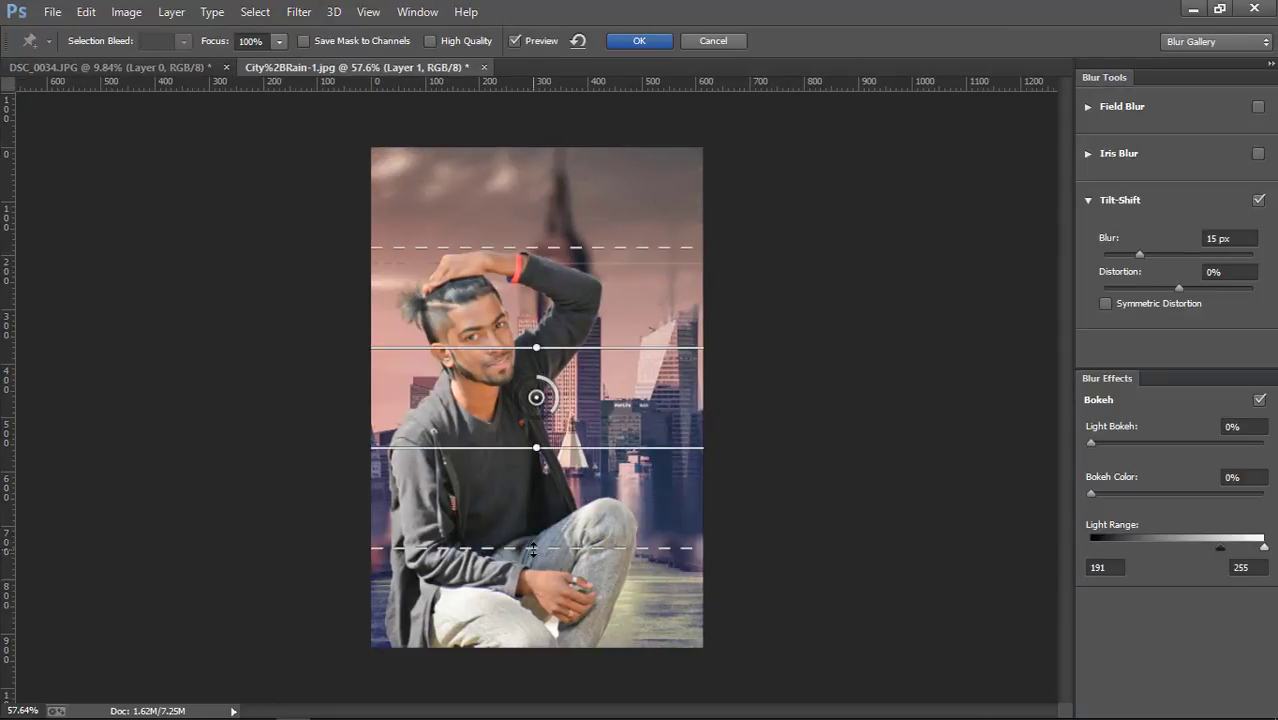
drag(535, 548, 535, 691)
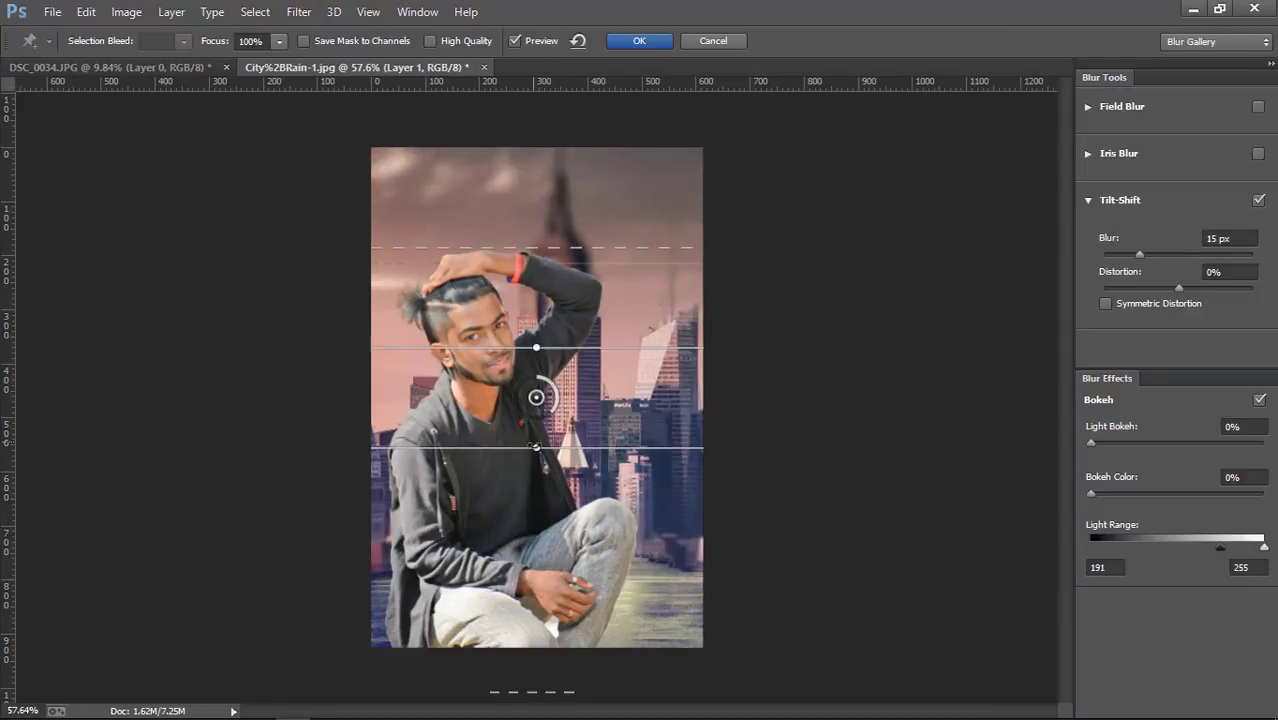
drag(512, 498, 536, 645)
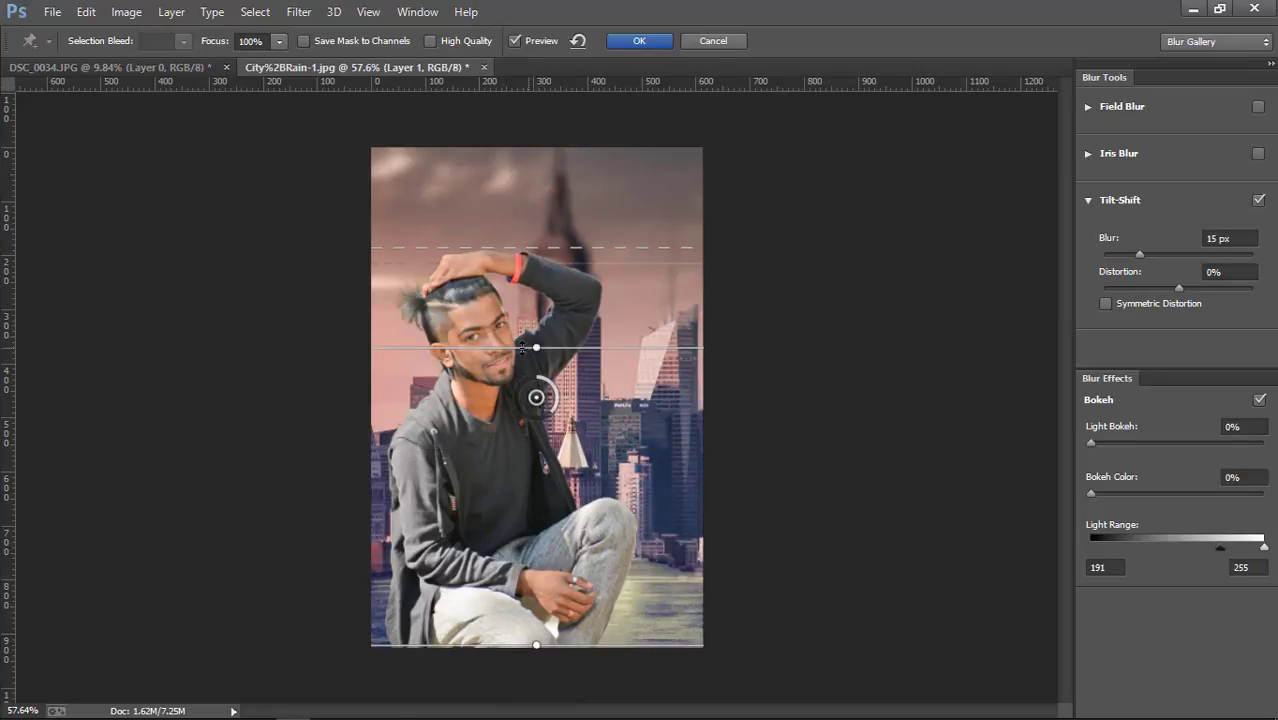
drag(498, 345, 493, 529)
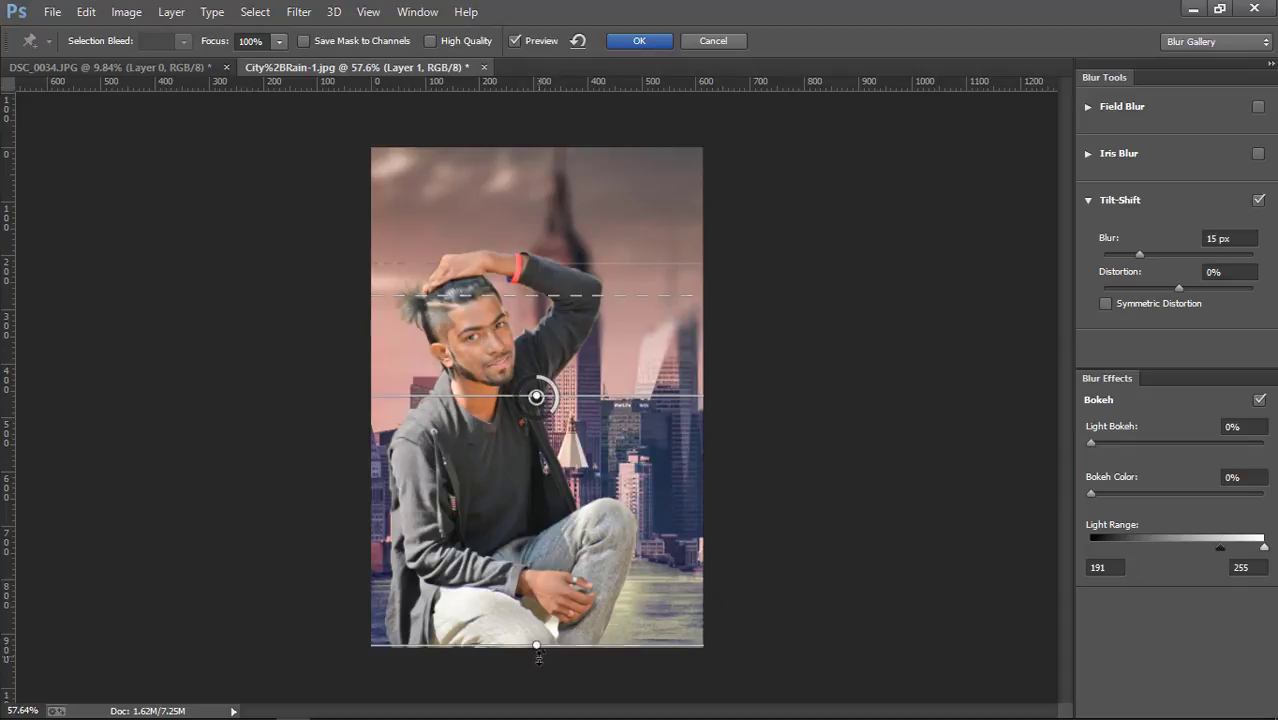
Step: Set the sharp band at the man's chest, tighten the transitions, and lower the blur from 24 to 6 px
drag(515, 646, 496, 444)
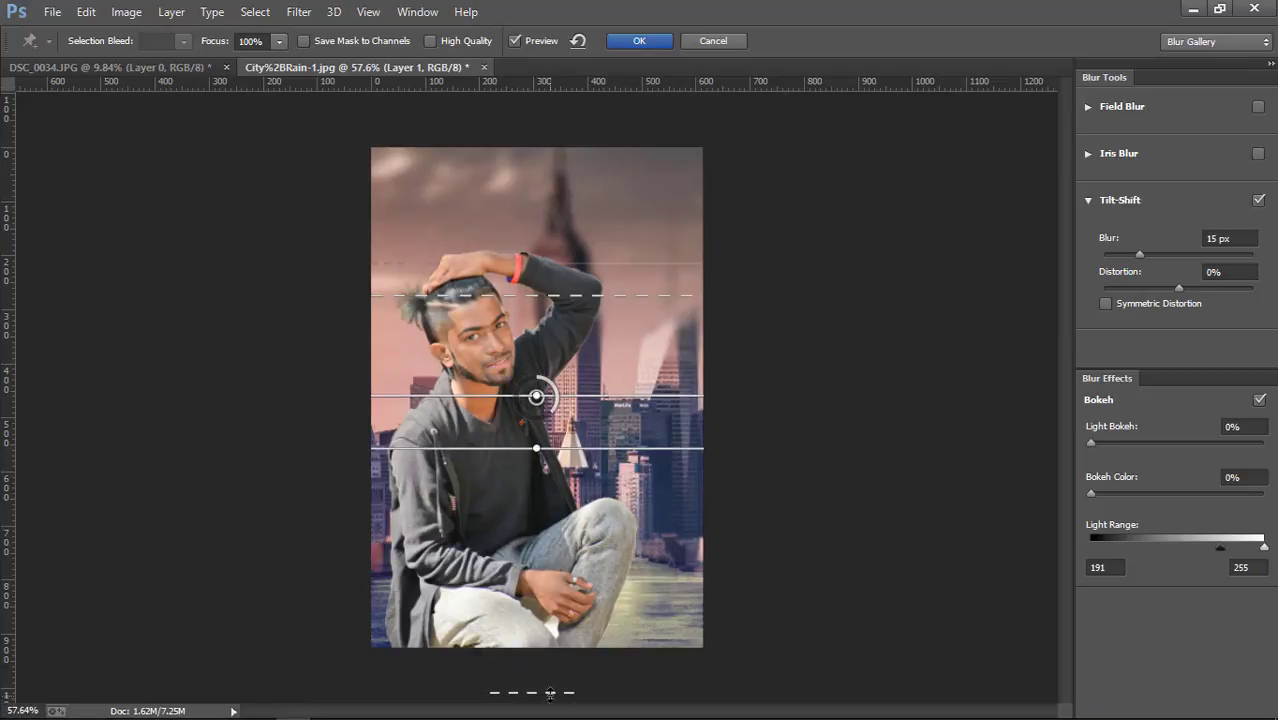
drag(550, 692, 537, 565)
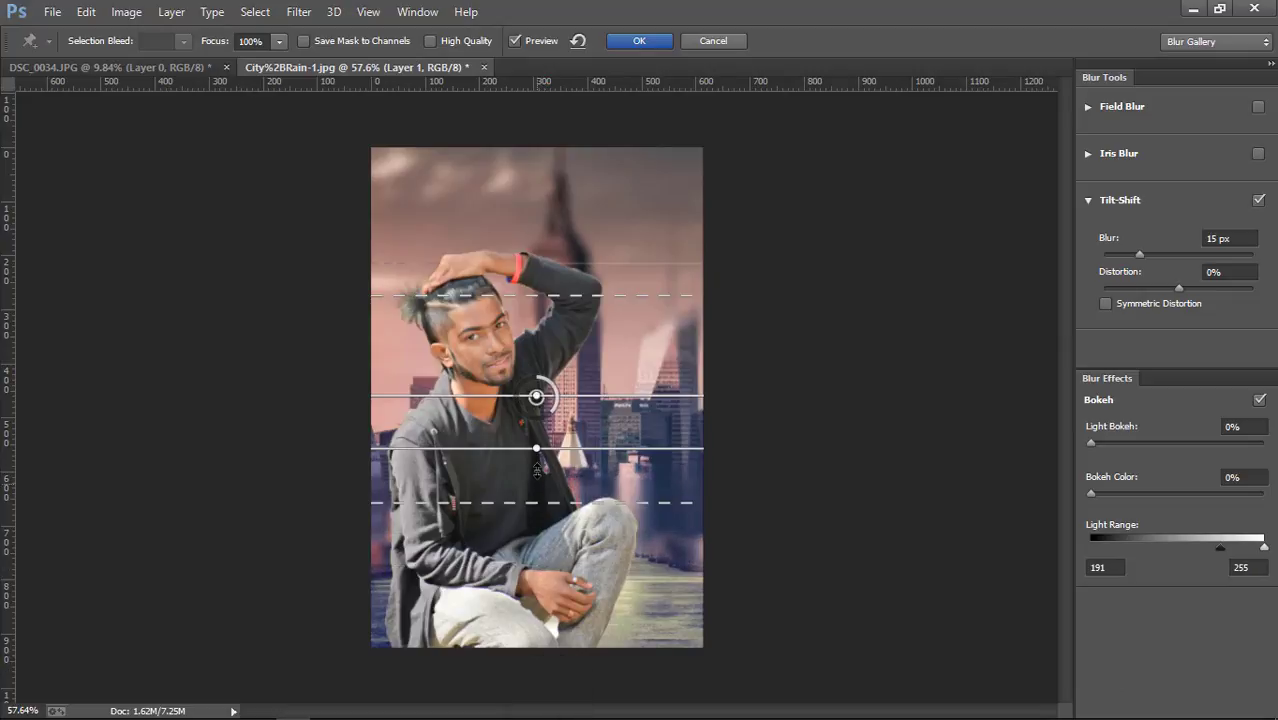
drag(537, 470, 537, 468)
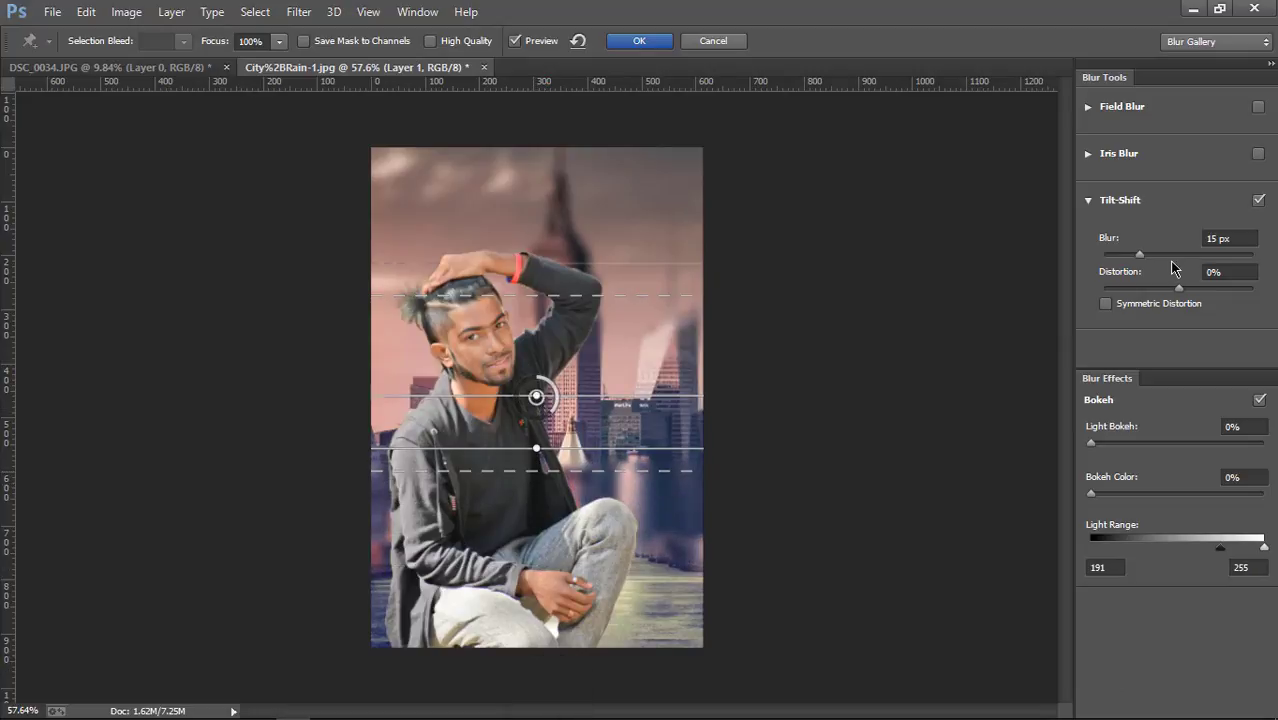
drag(1178, 259, 1190, 261)
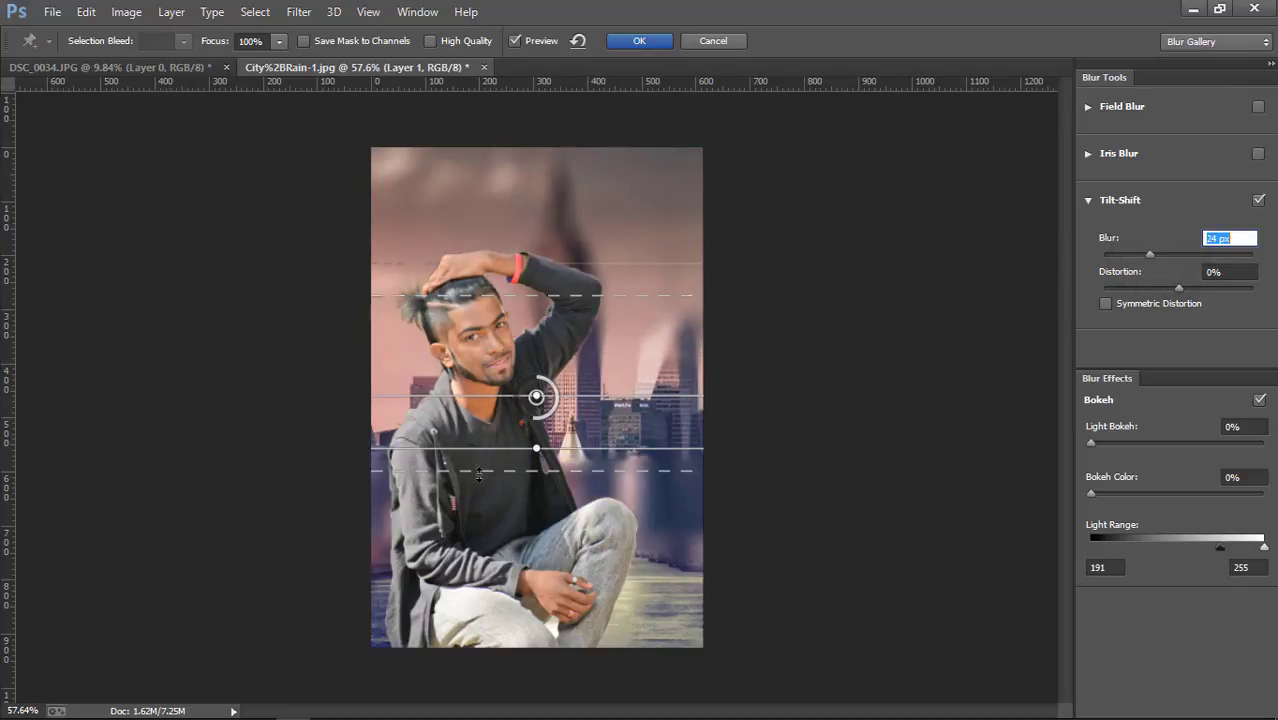
drag(519, 553, 519, 573)
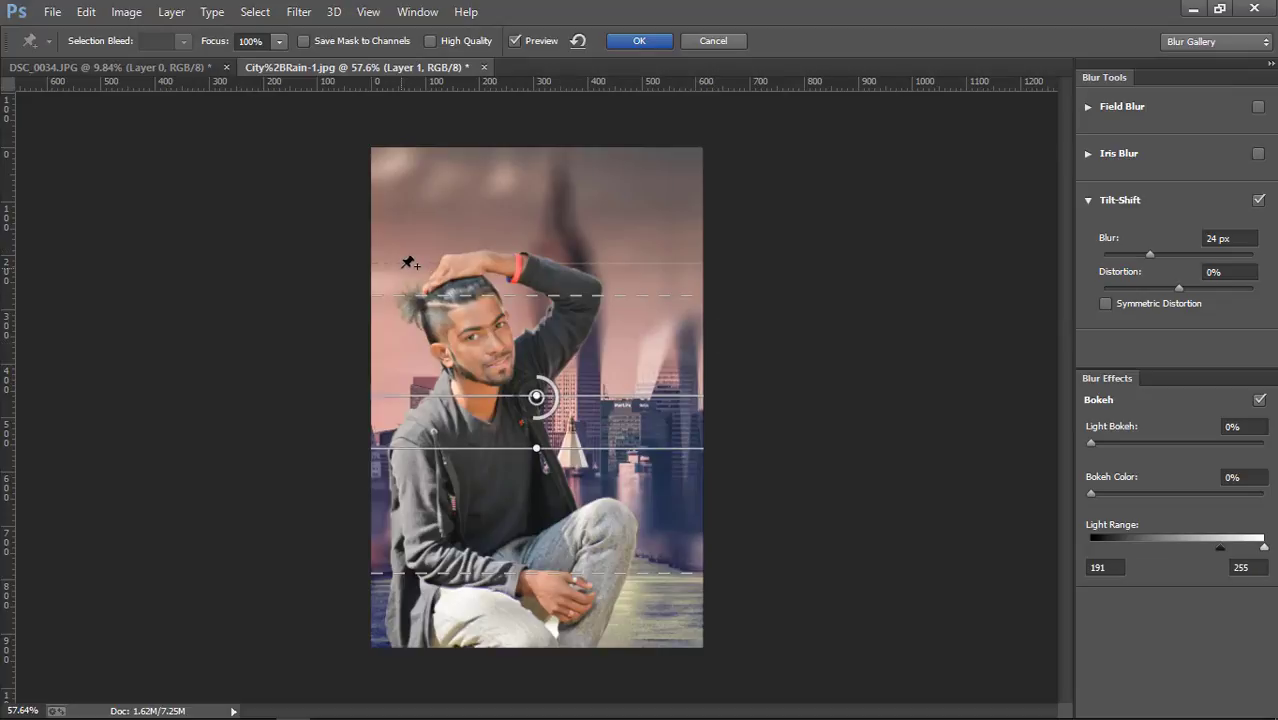
drag(383, 293, 399, 370)
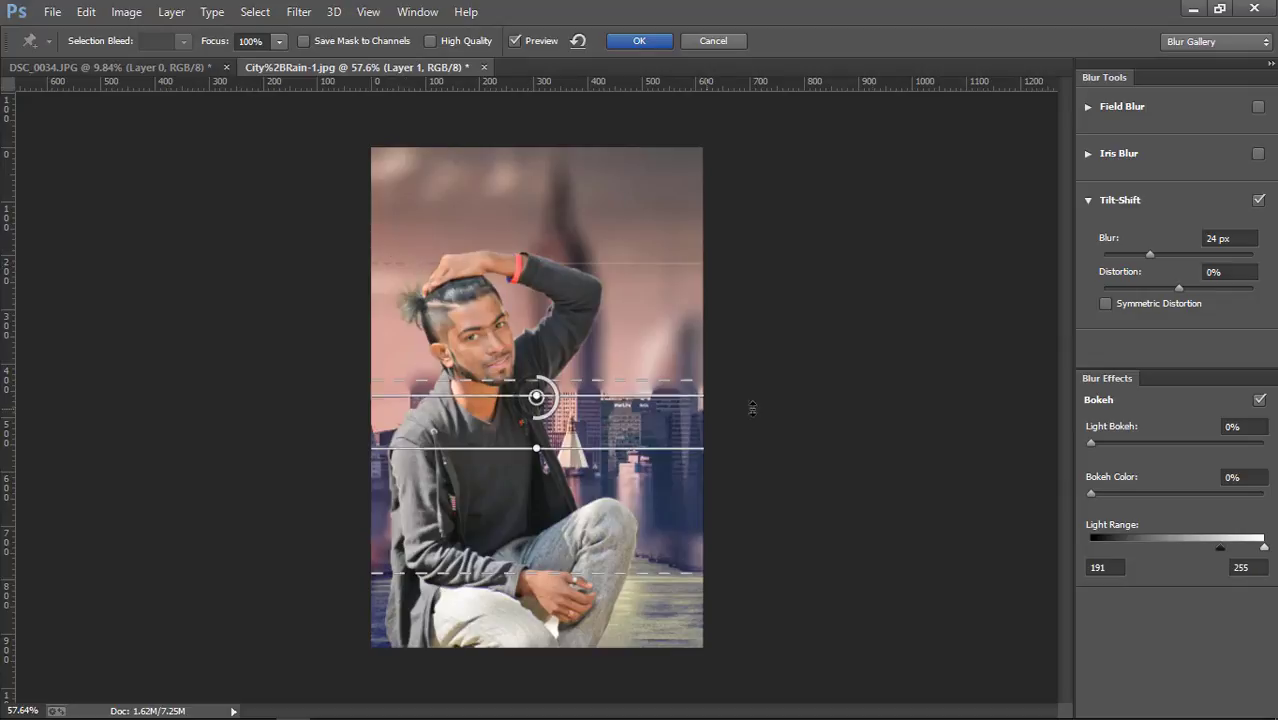
click(1122, 256)
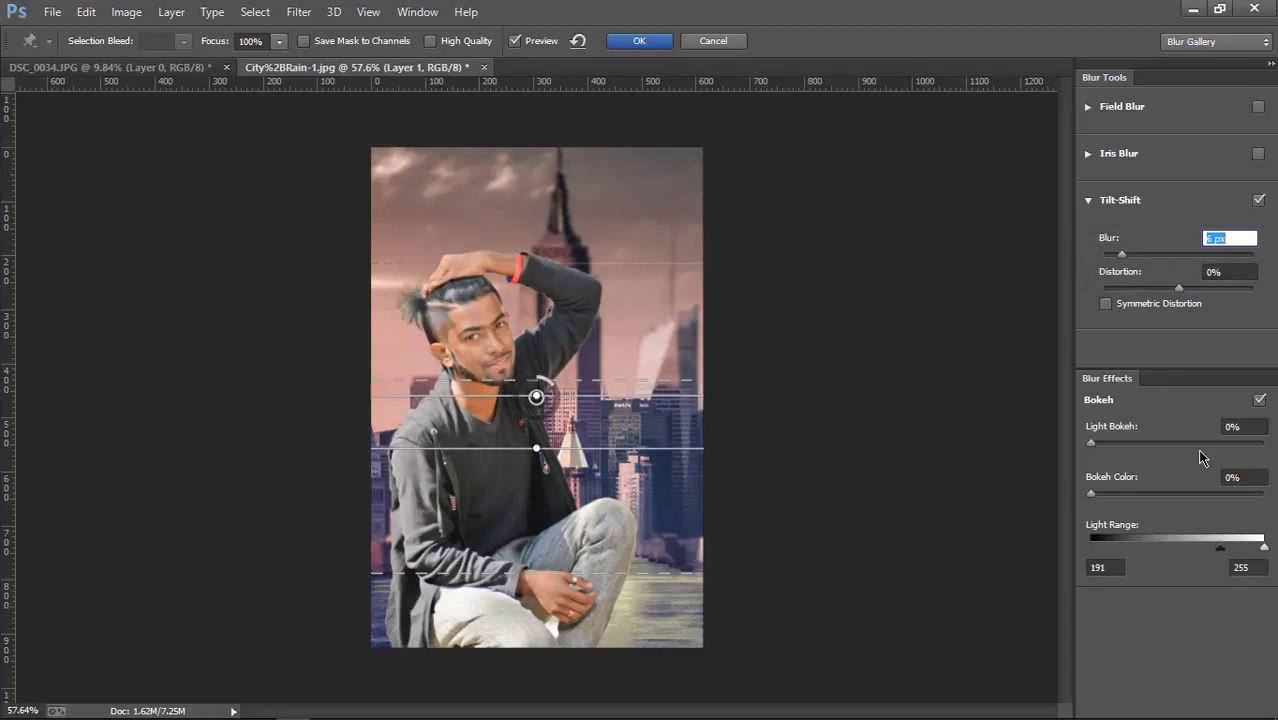
Step: Apply the tilt-shift blur and merge Layer 0 down into the city background layer
click(645, 41)
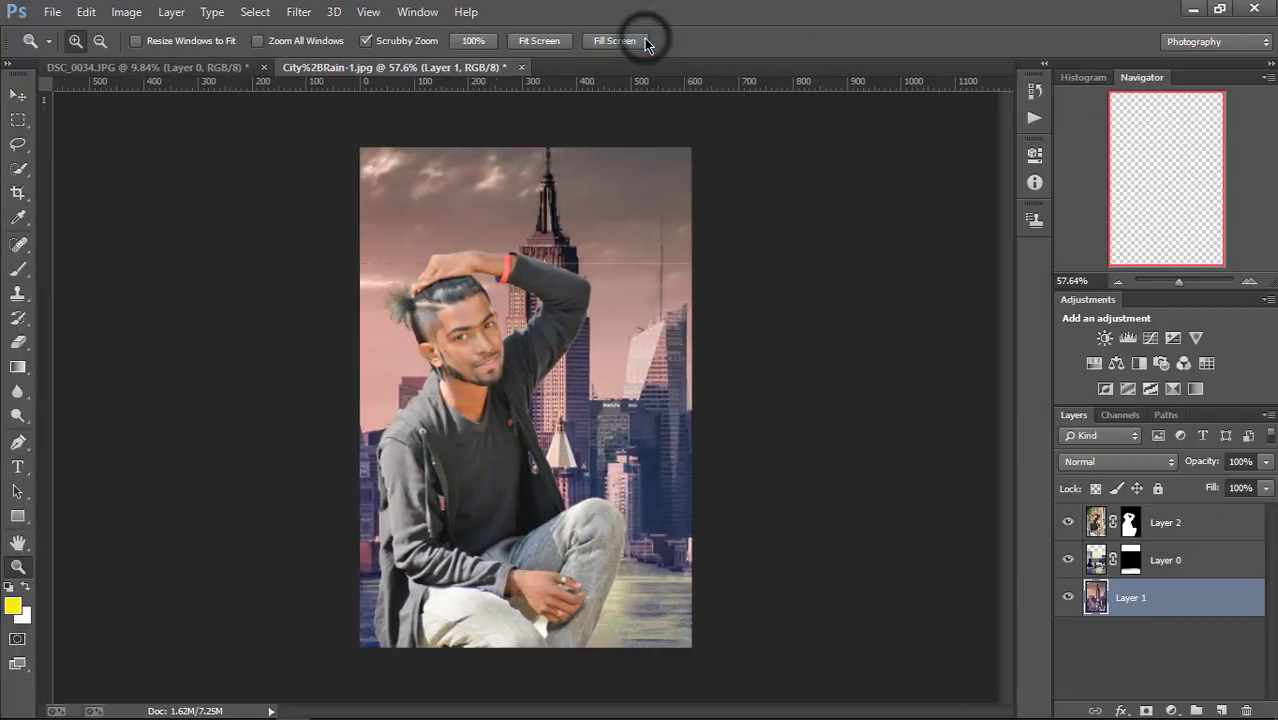
right_click(1177, 560)
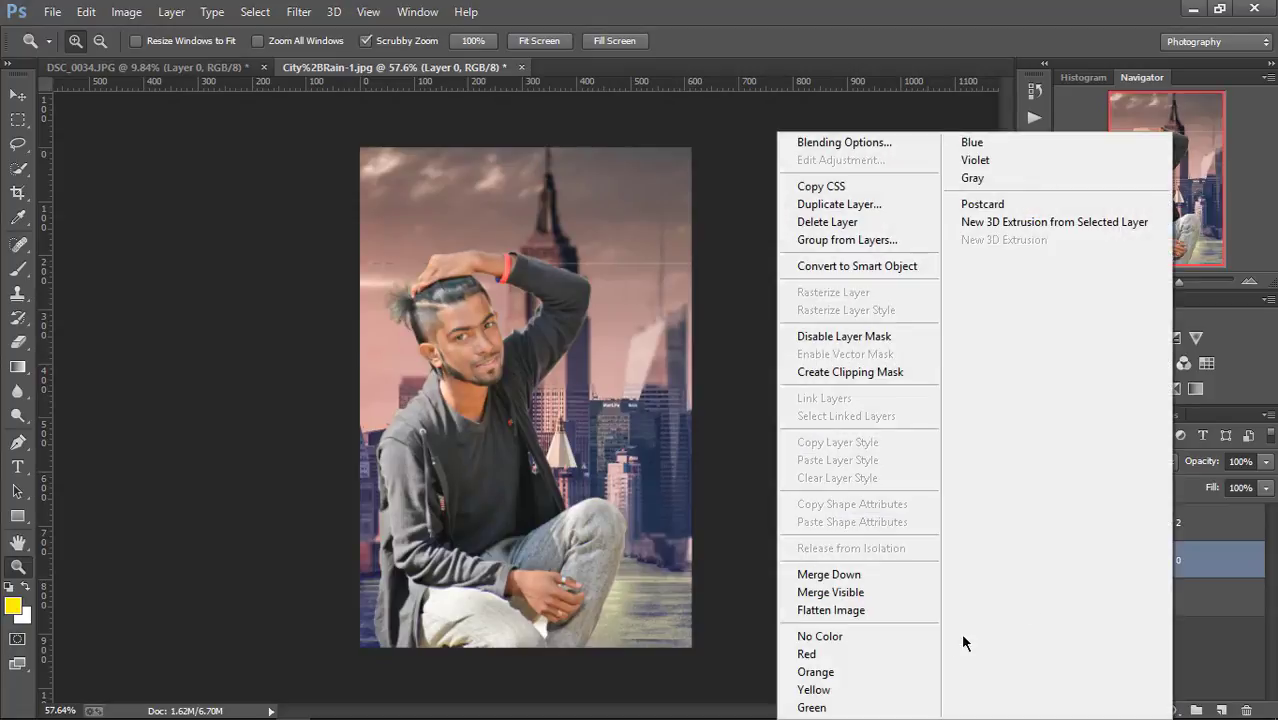
click(860, 572)
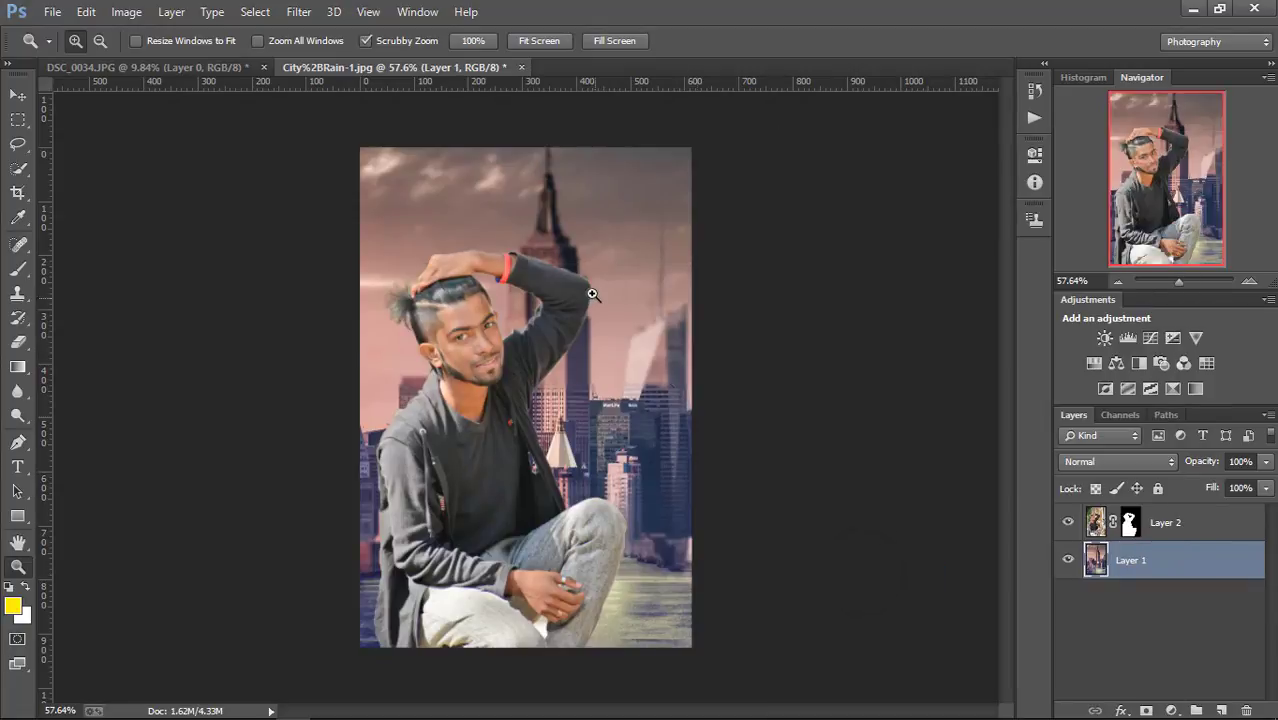
Step: Soften the merged skyline with a Gaussian blur of radius 4.0 pixels
click(299, 12)
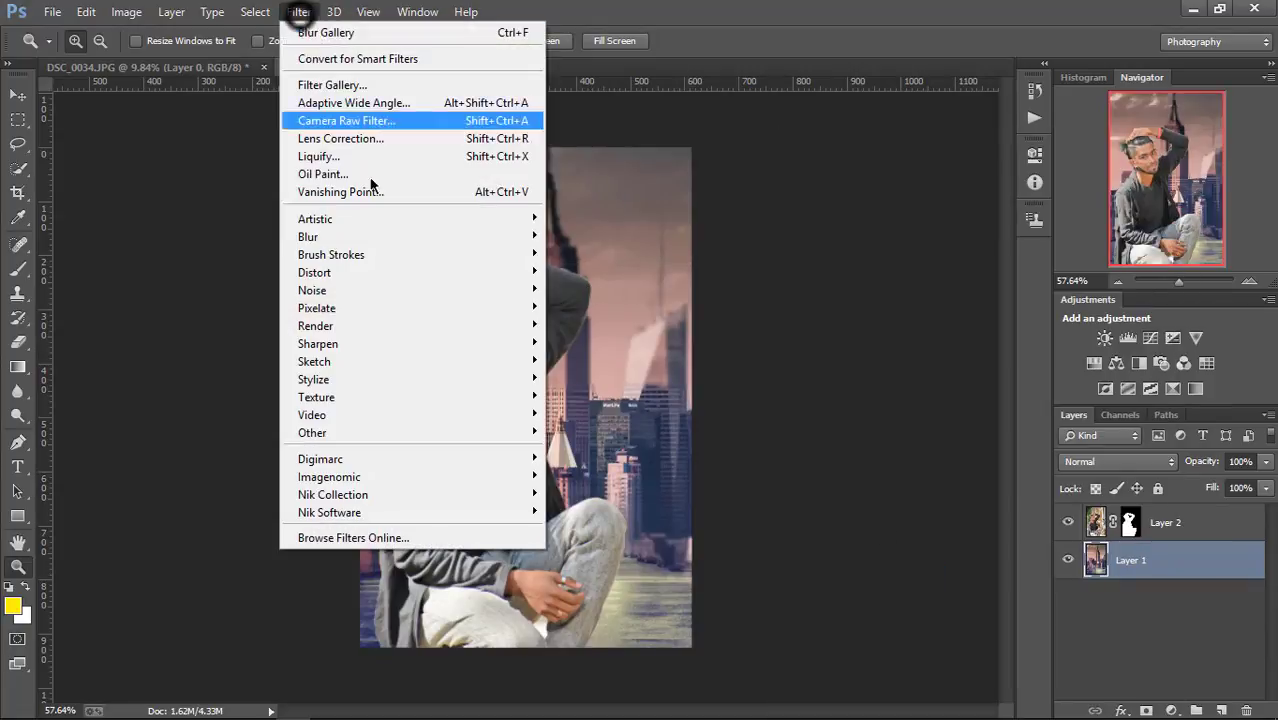
click(404, 235)
click(590, 369)
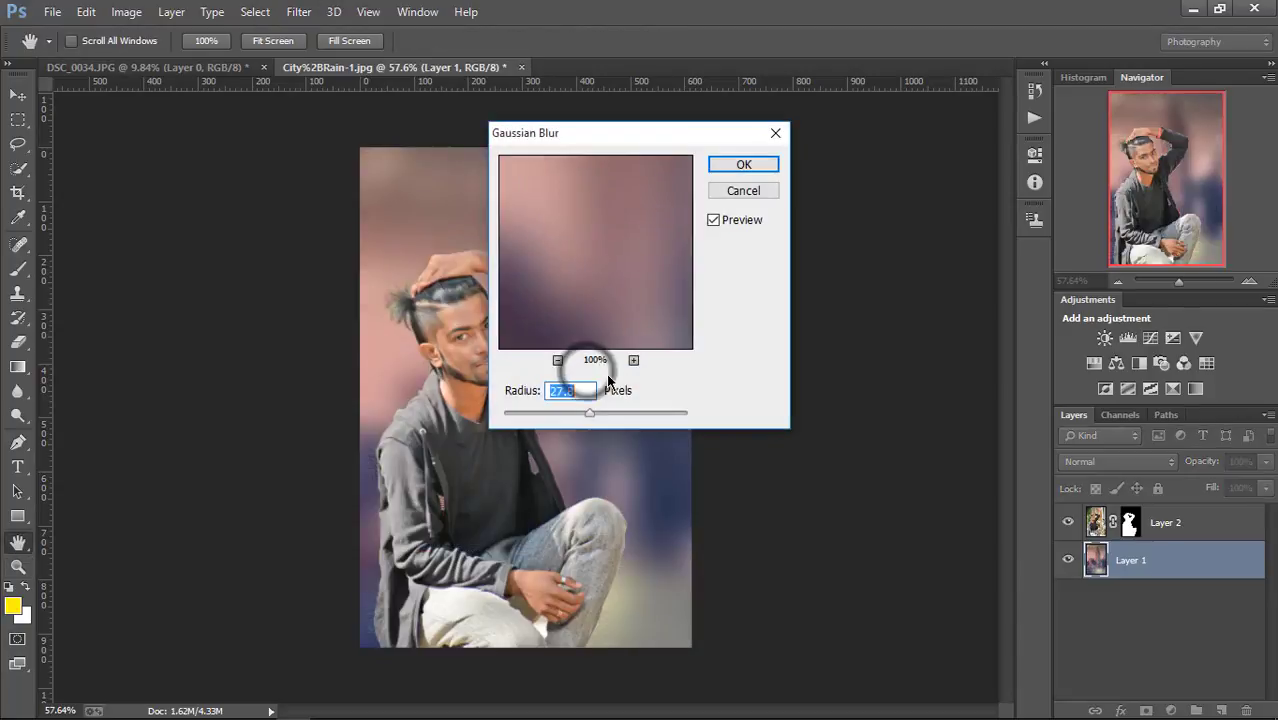
drag(645, 127, 1150, 50)
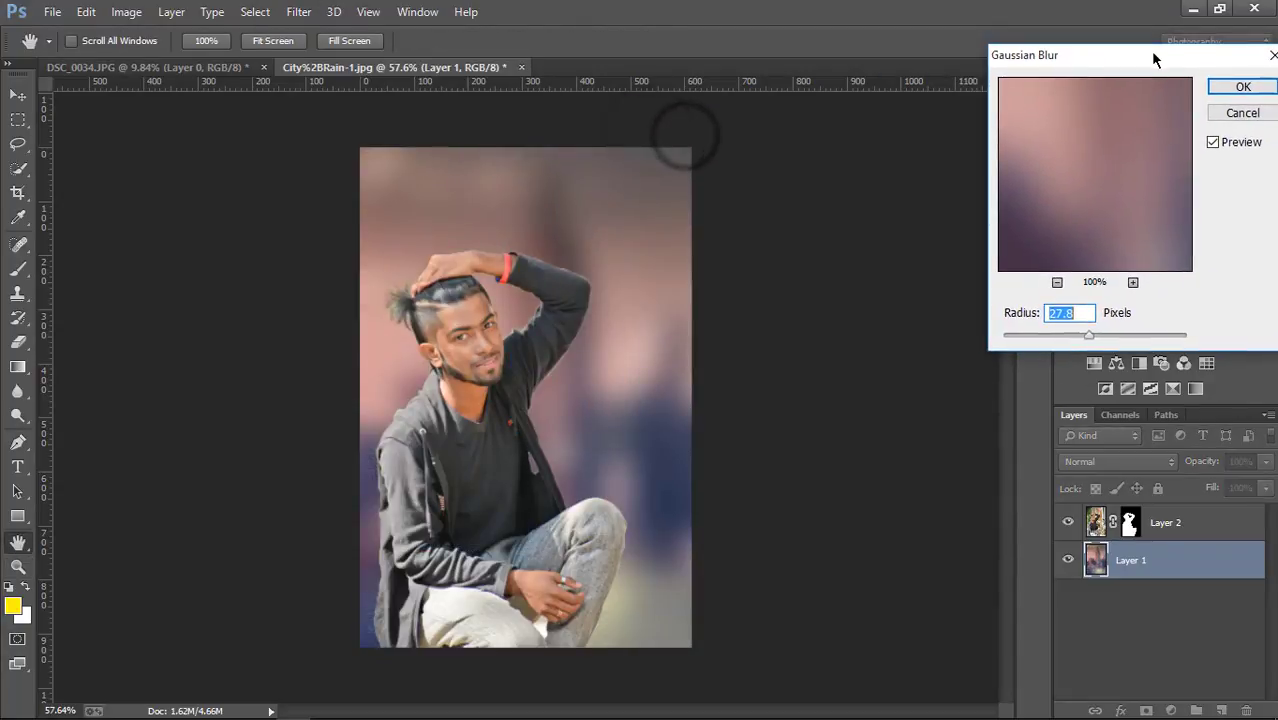
mouse_move(1051, 341)
mouse_down()
mouse_move(1030, 335)
mouse_move(1059, 341)
mouse_move(1041, 336)
mouse_up()
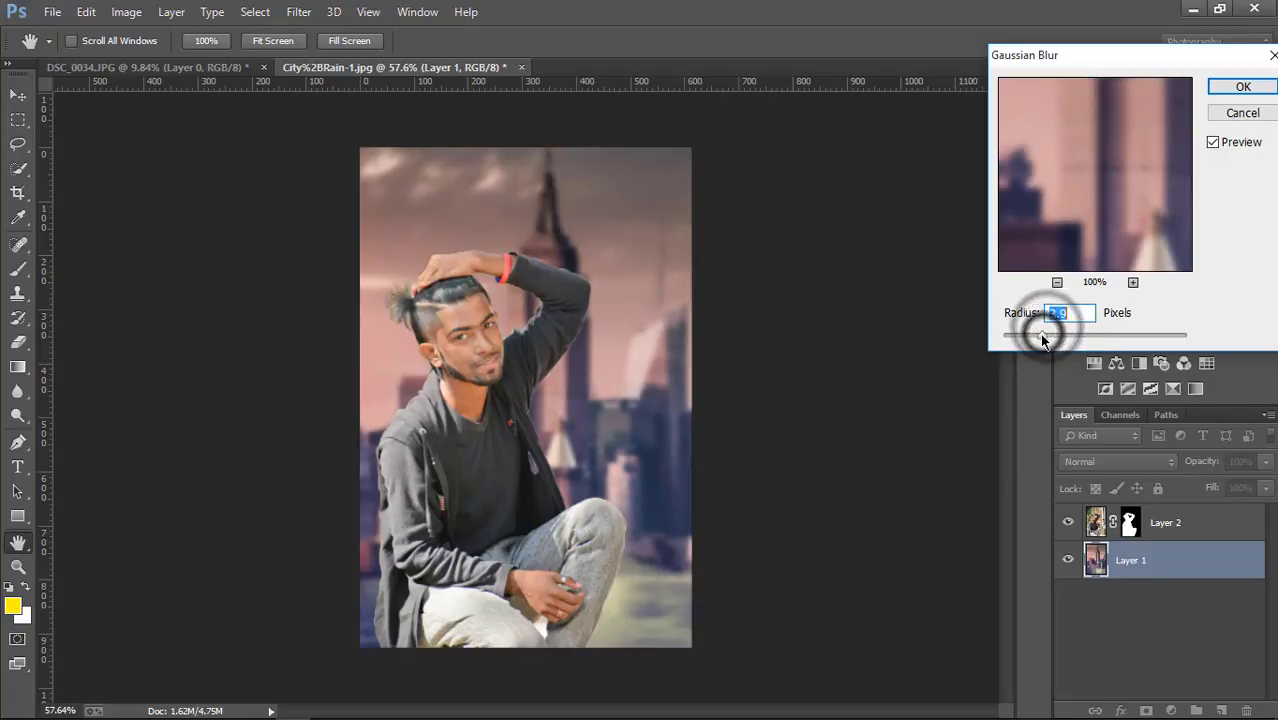
click(1245, 87)
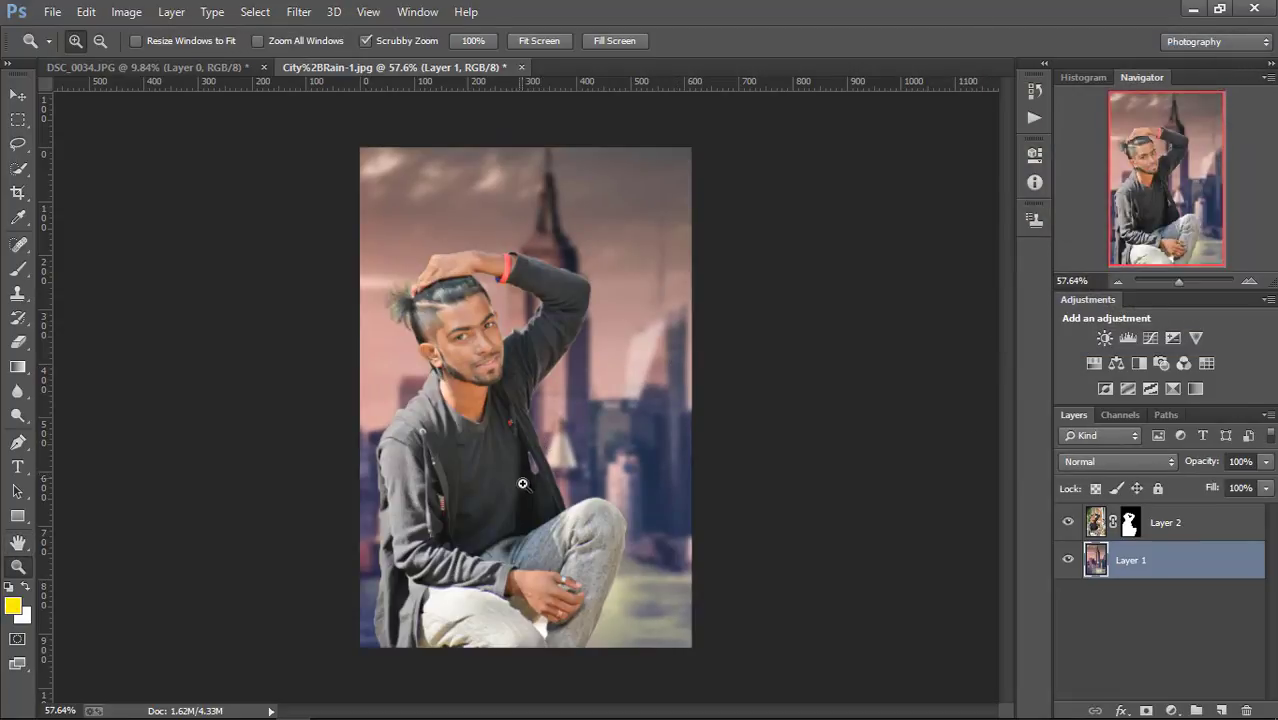
drag(522, 484, 527, 489)
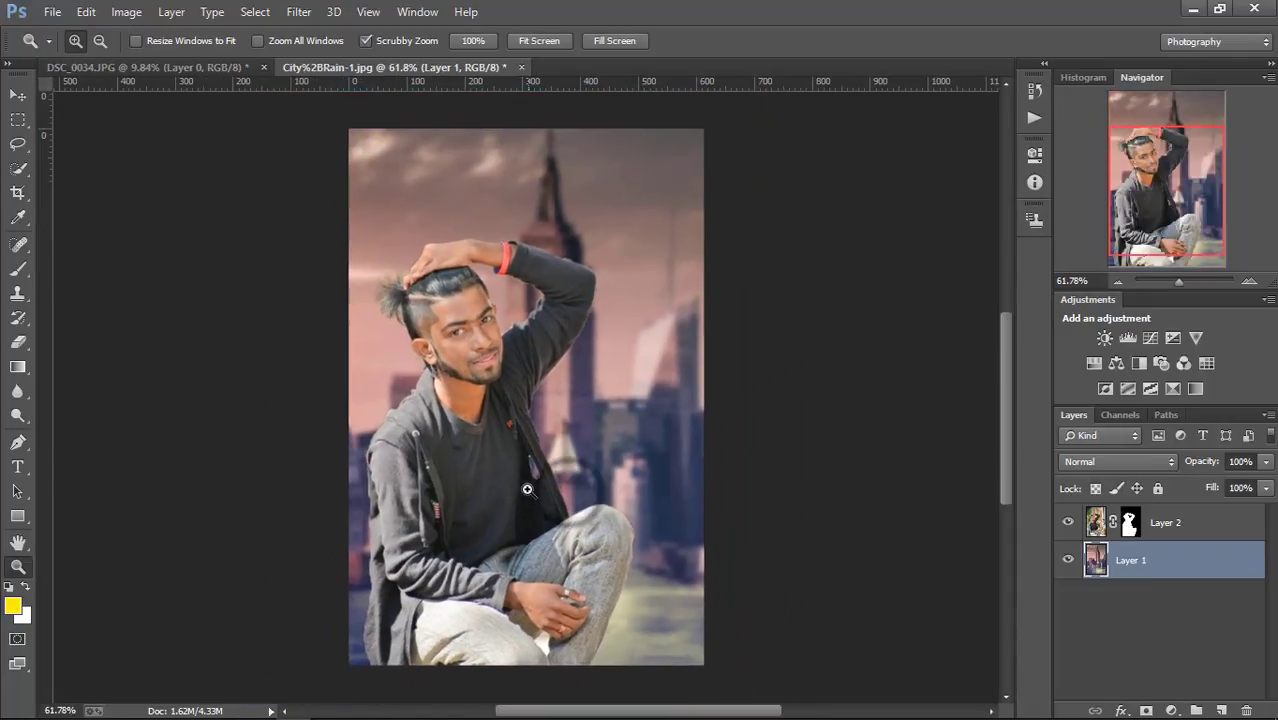
click(298, 11)
Step: In the Camera Raw filter, boost saturation and clarity and raise whites to +50
click(377, 121)
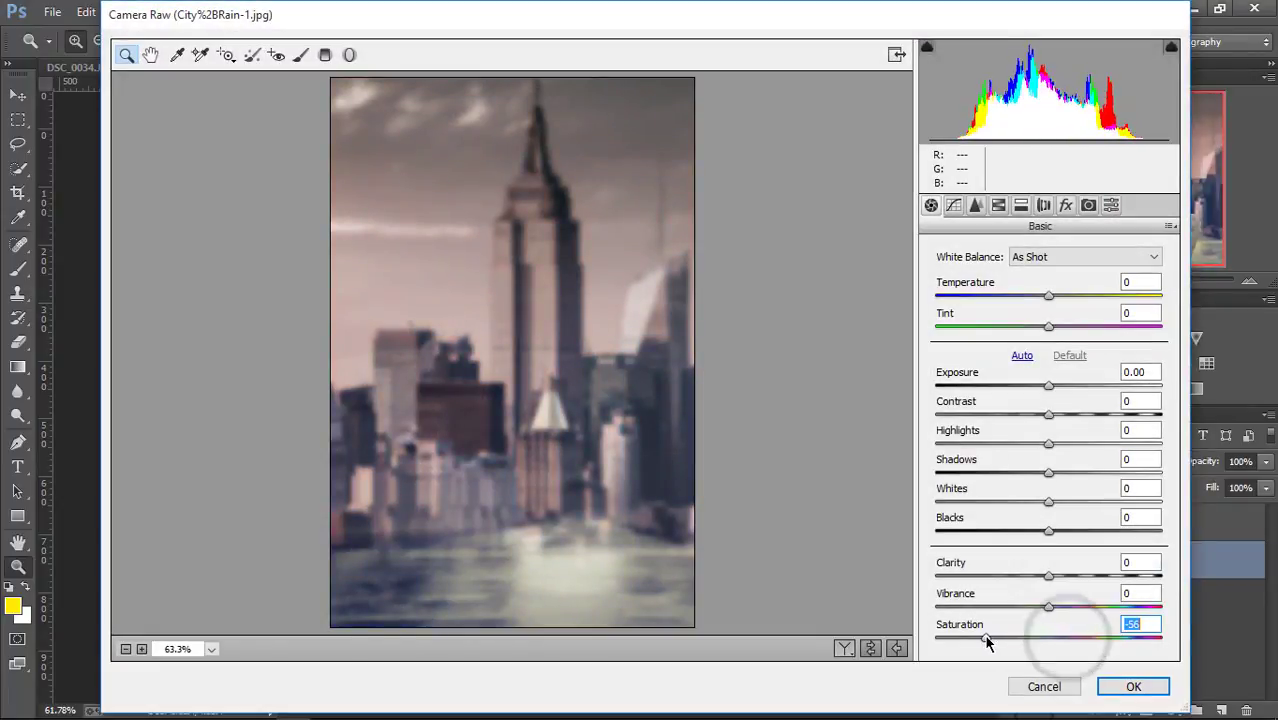
mouse_move(1068, 640)
mouse_down()
mouse_move(1133, 652)
mouse_move(1088, 625)
mouse_move(1108, 622)
mouse_up()
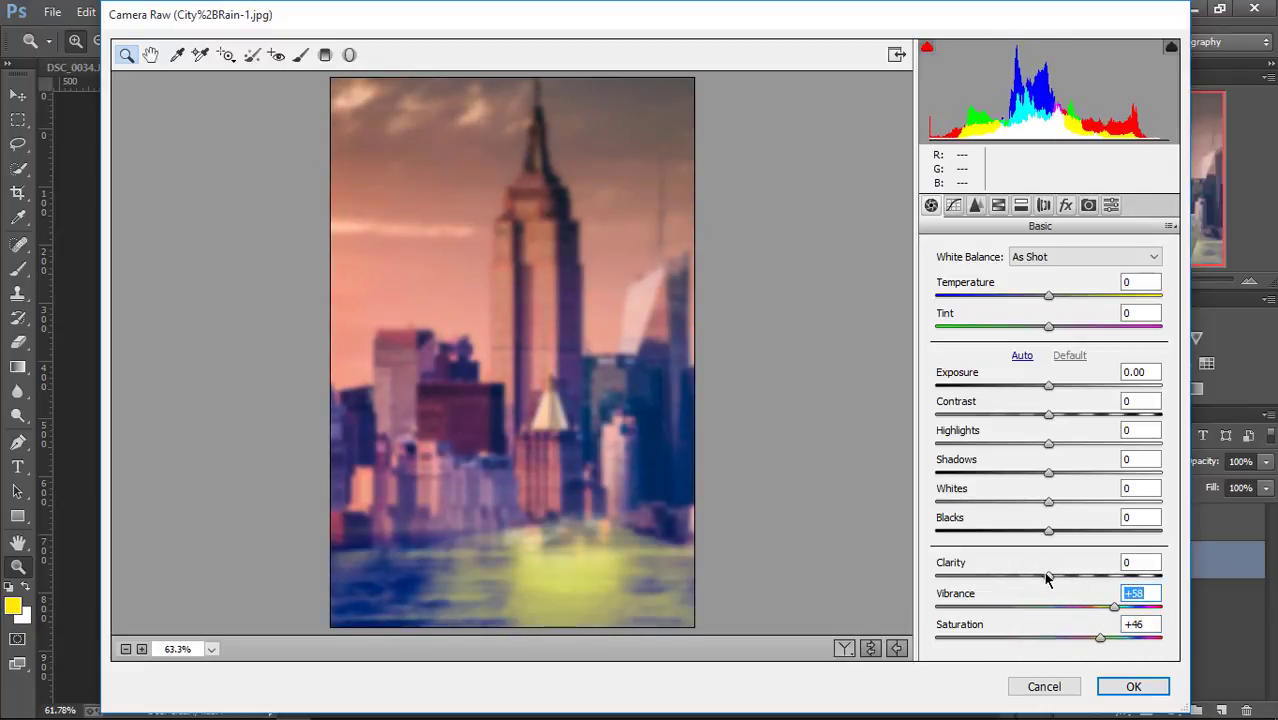
drag(1047, 578, 1116, 583)
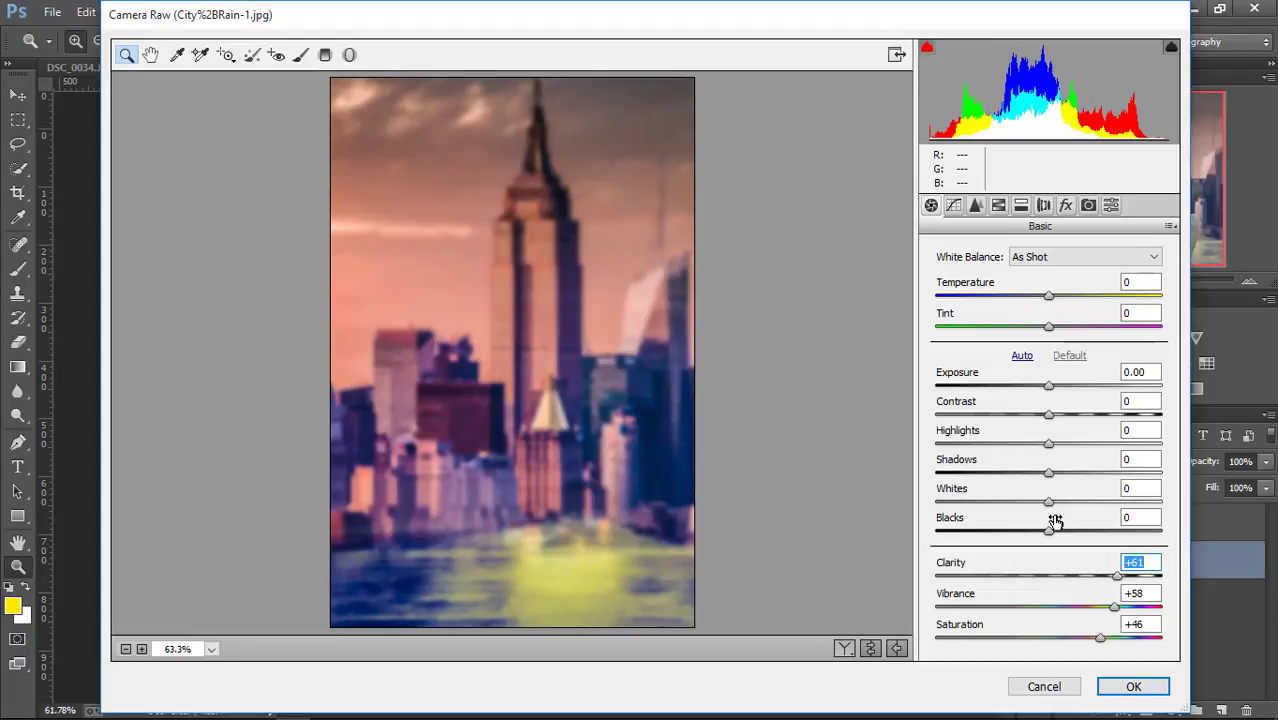
mouse_move(1048, 505)
mouse_down()
mouse_move(1104, 502)
mouse_move(1118, 473)
mouse_up()
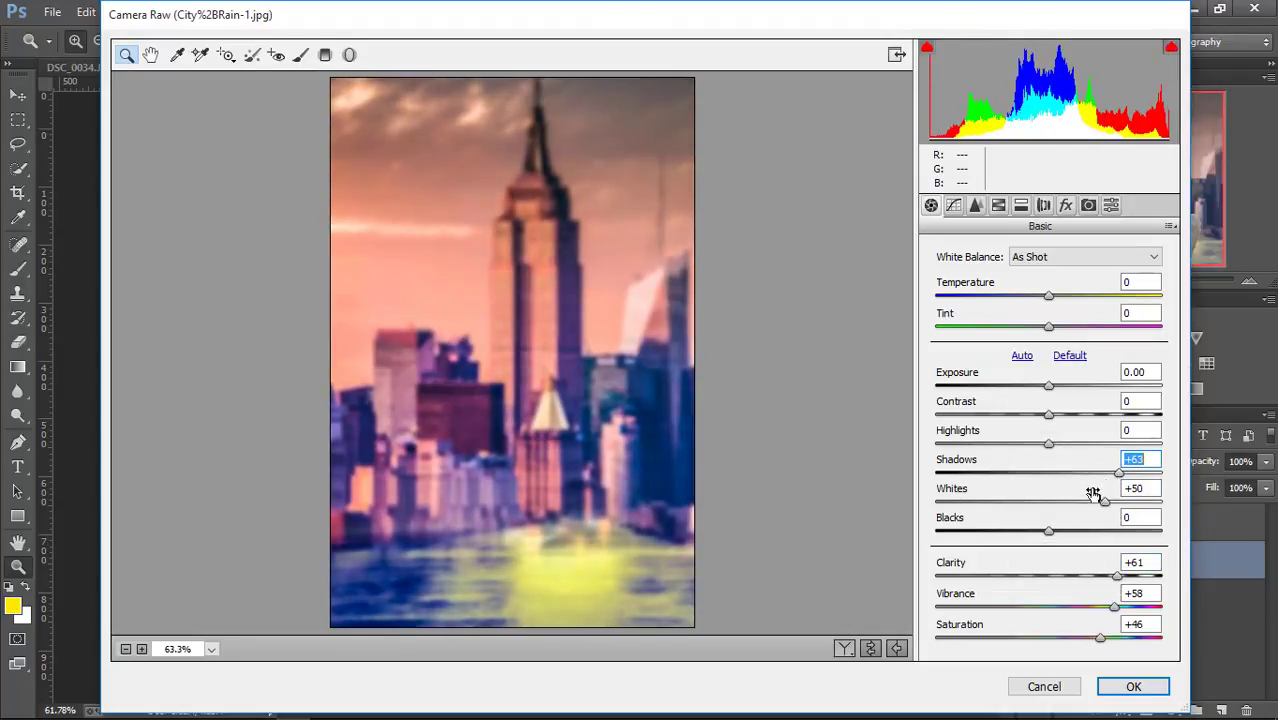
Step: Set blacks to -25, contrast to +36, exposure to -0.40 and temperature to +7
drag(1049, 531, 1020, 531)
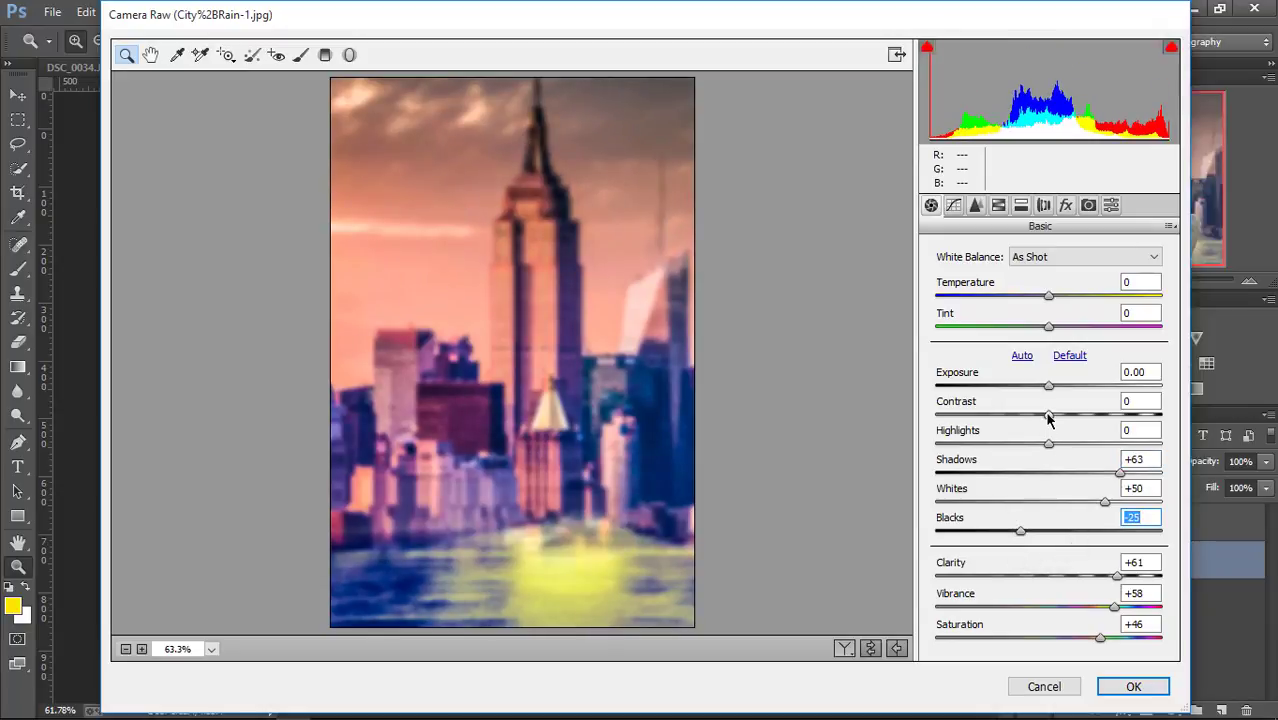
mouse_move(1048, 413)
mouse_down()
mouse_move(1088, 415)
mouse_move(987, 430)
mouse_move(1088, 430)
mouse_up()
drag(1048, 385, 1040, 386)
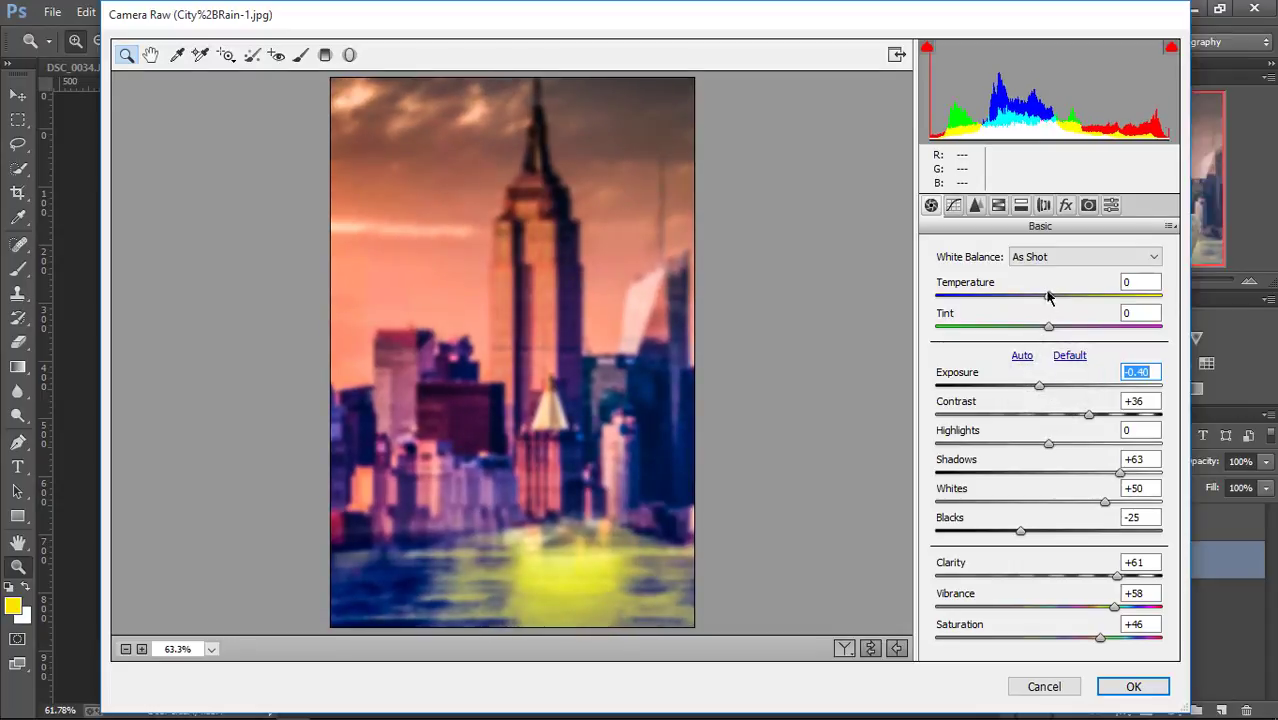
drag(1048, 296, 1058, 298)
Step: Add a vignette and shift the hues of oranges (-23), reds, aquas and blues
click(1065, 205)
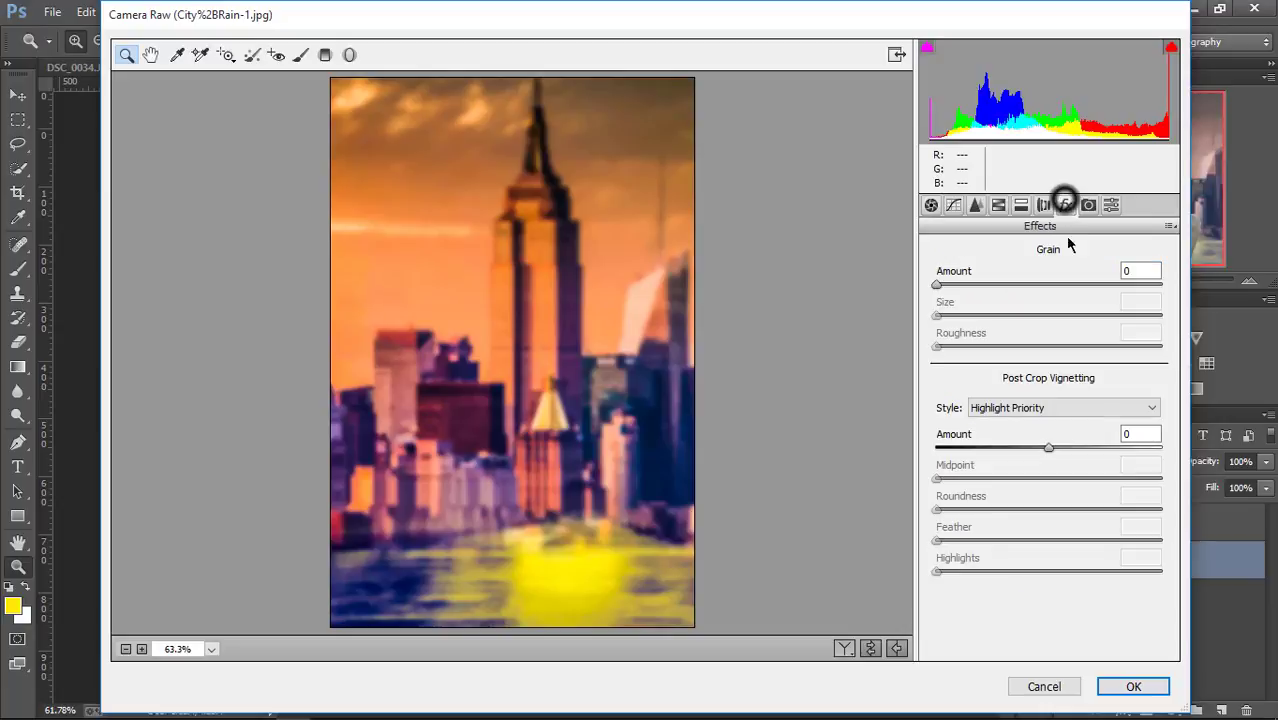
mouse_move(1048, 446)
mouse_down()
mouse_move(1014, 449)
mouse_move(1043, 448)
mouse_up()
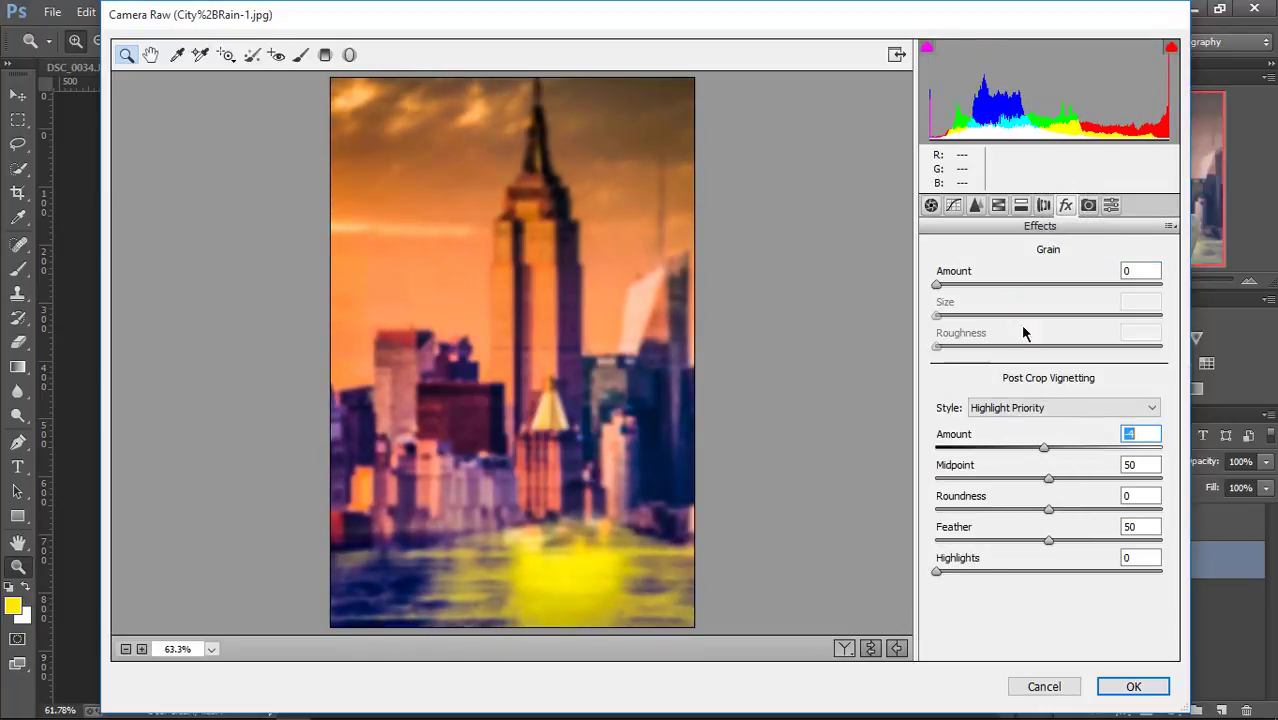
click(998, 205)
mouse_move(1066, 368)
mouse_down()
mouse_move(1023, 372)
mouse_move(1031, 340)
mouse_up()
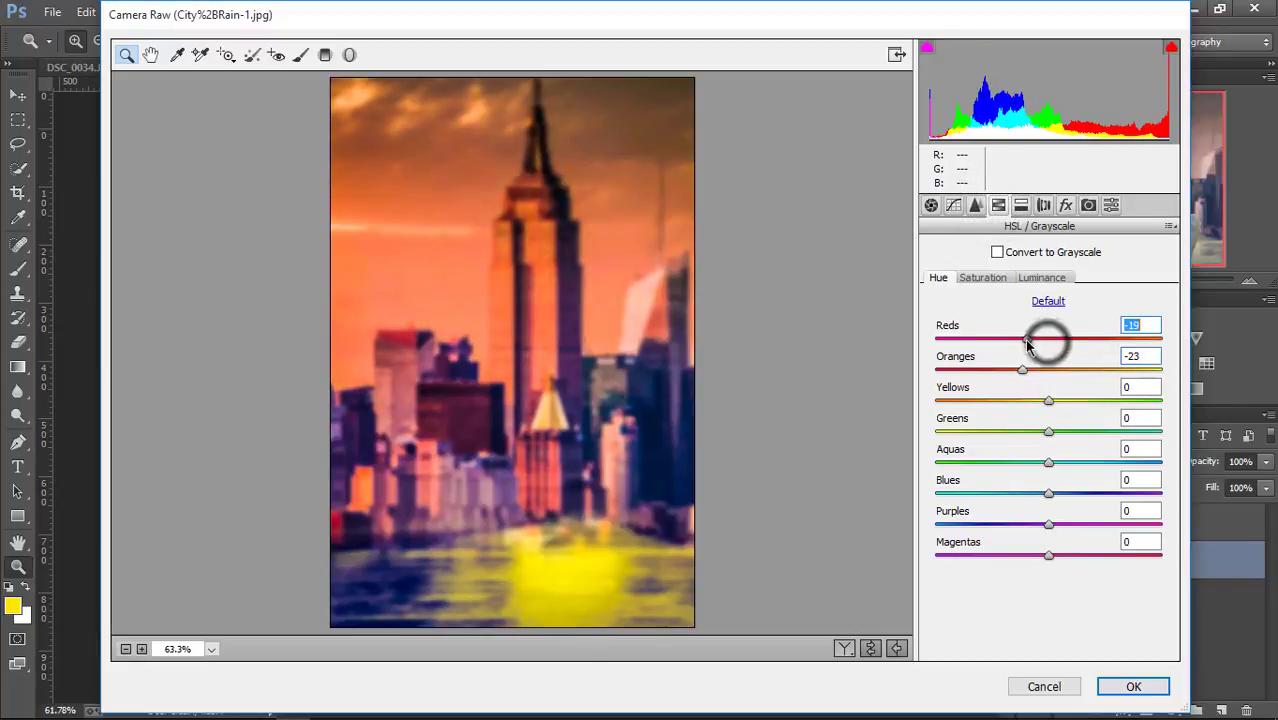
click(1060, 463)
drag(1069, 461, 1033, 493)
Step: Set yellows saturation +33, aquas luminance +25, magentas luminance -27, and apply the grade
click(995, 279)
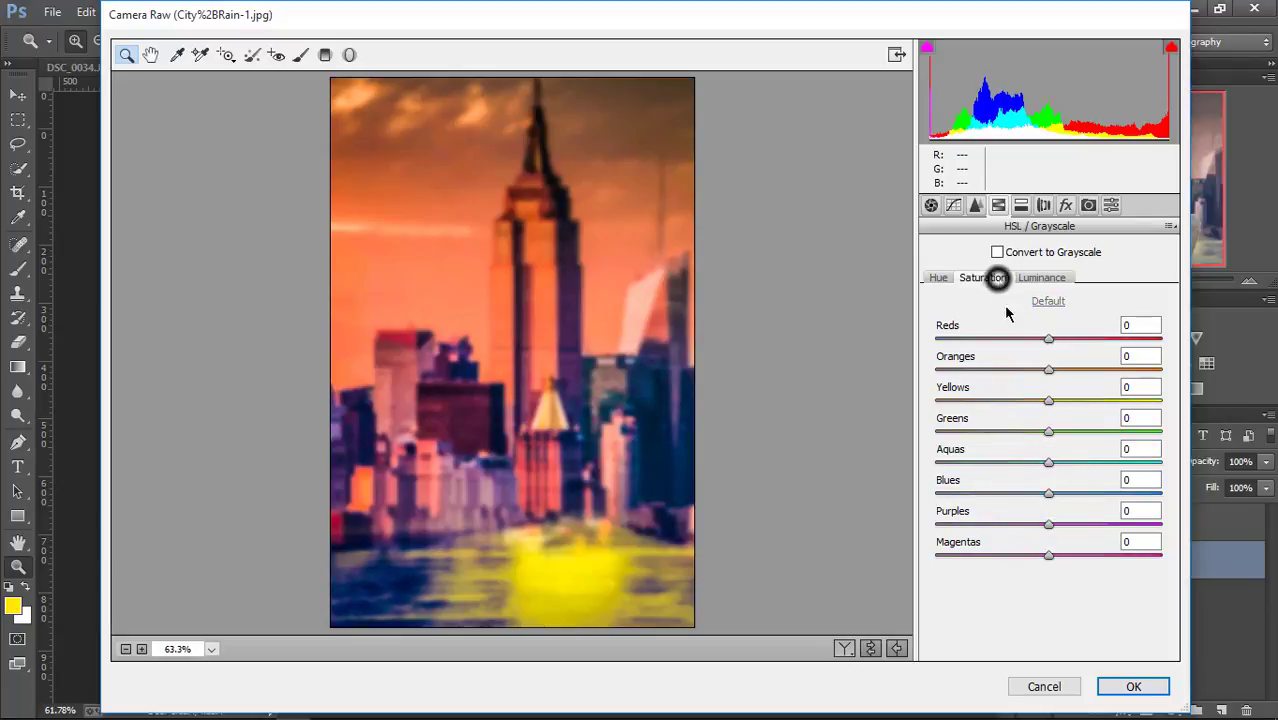
mouse_move(1048, 400)
mouse_down()
mouse_move(1085, 400)
mouse_move(1032, 370)
mouse_up()
click(1042, 278)
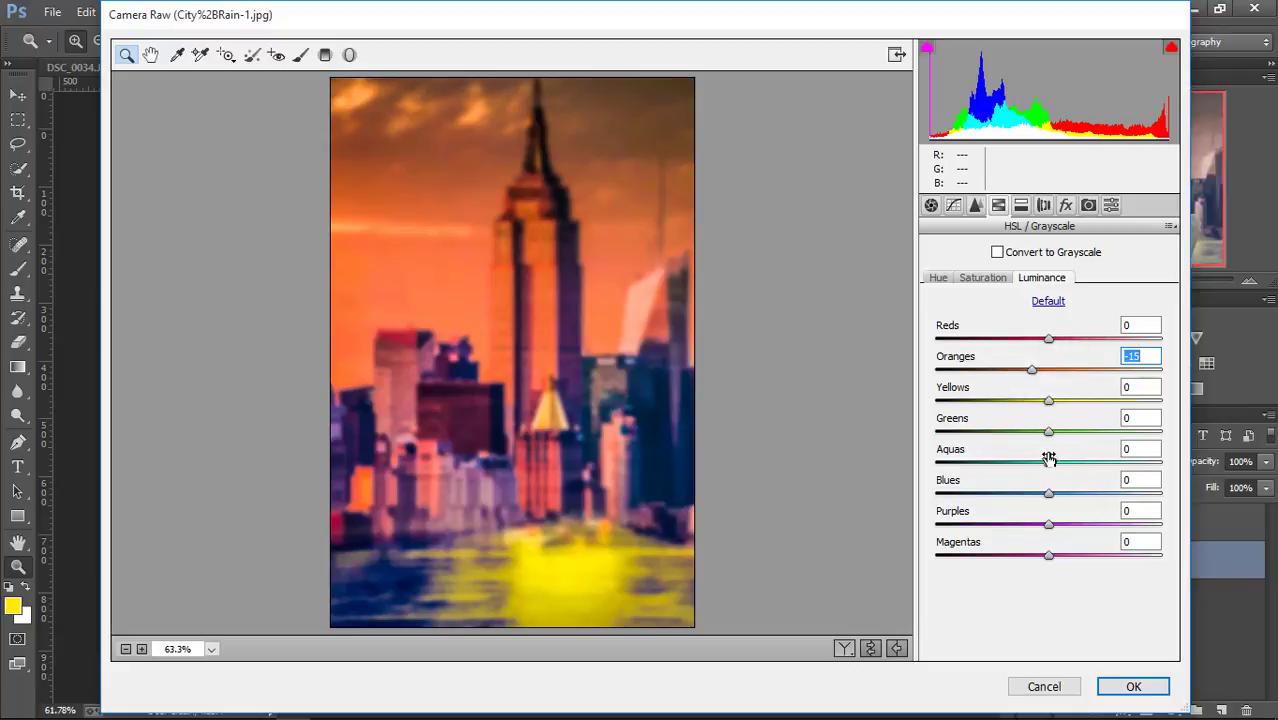
drag(1076, 463, 1077, 462)
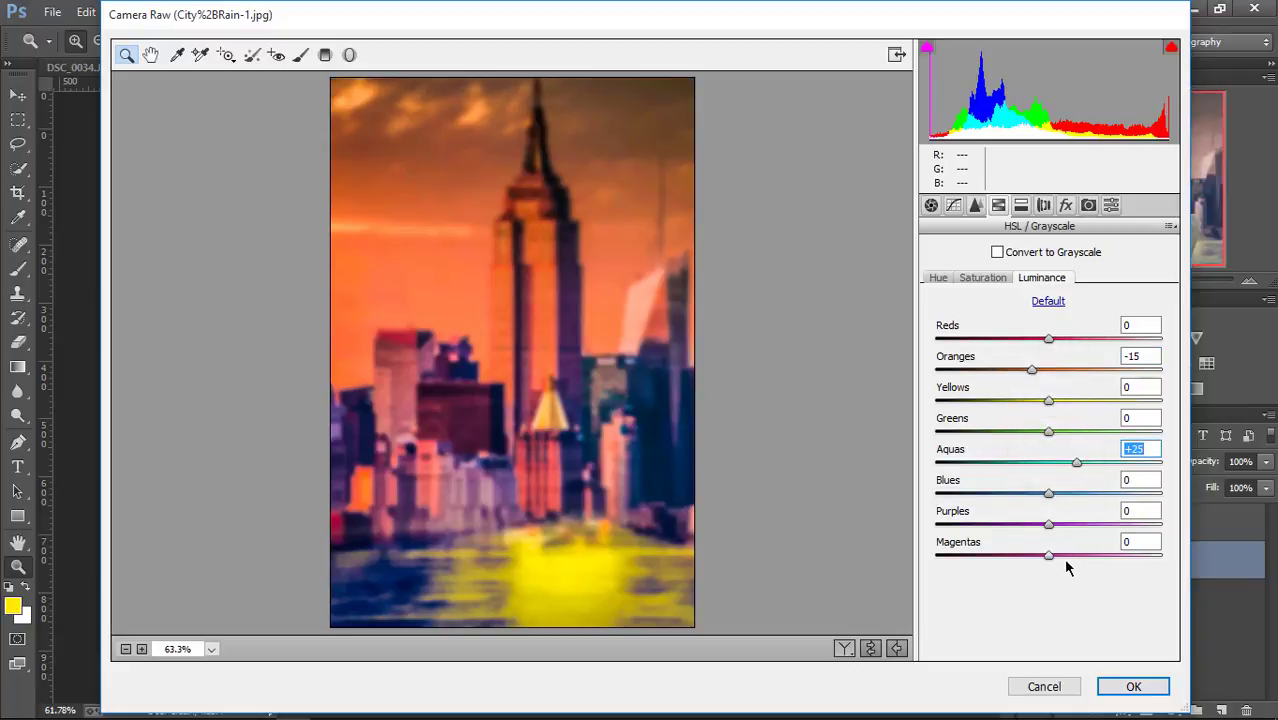
drag(1060, 556, 1018, 556)
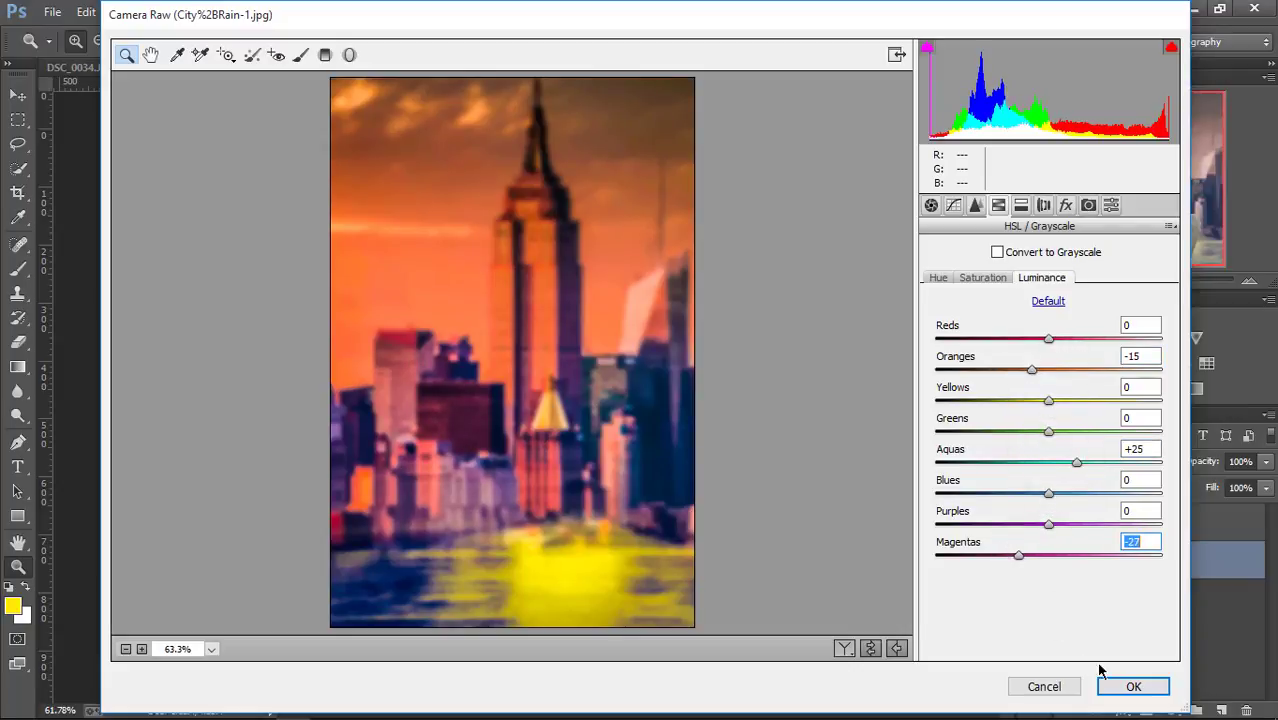
click(1131, 687)
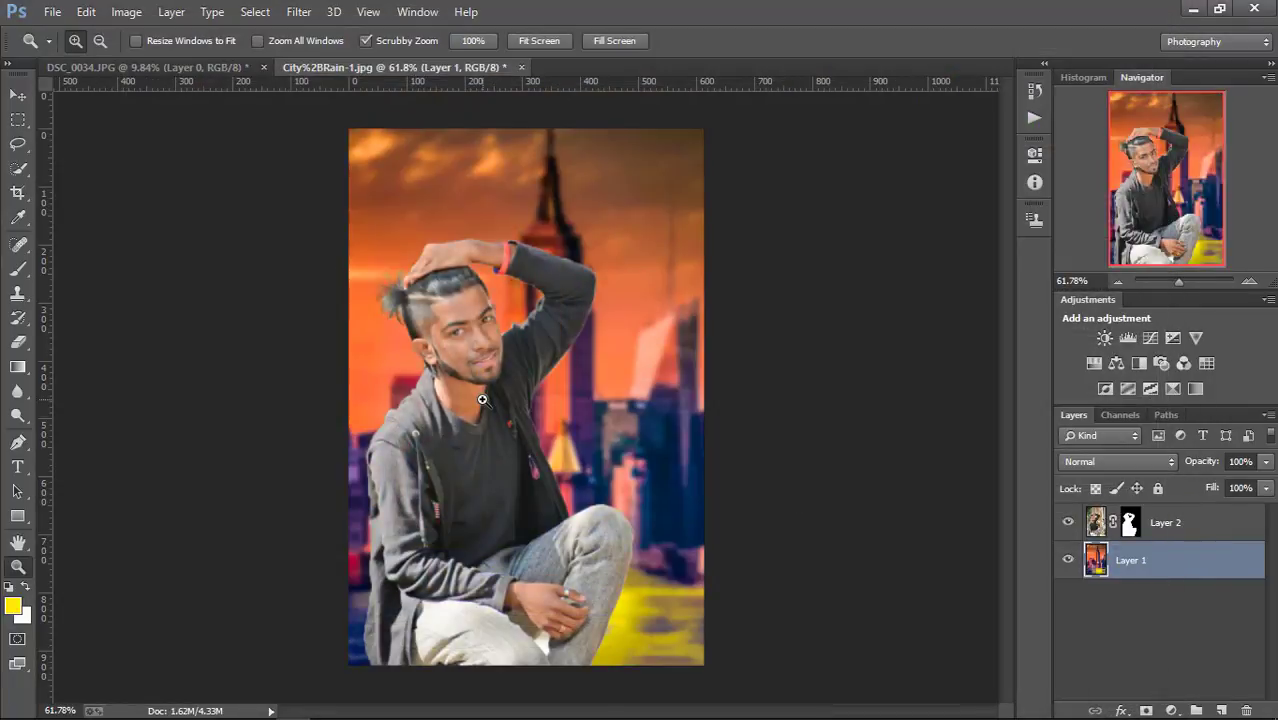
Step: Apply Layer 2's mask permanently, checking the man's face, hand and hair up close
mouse_move(445, 330)
mouse_down()
mouse_move(534, 340)
mouse_move(445, 327)
mouse_up()
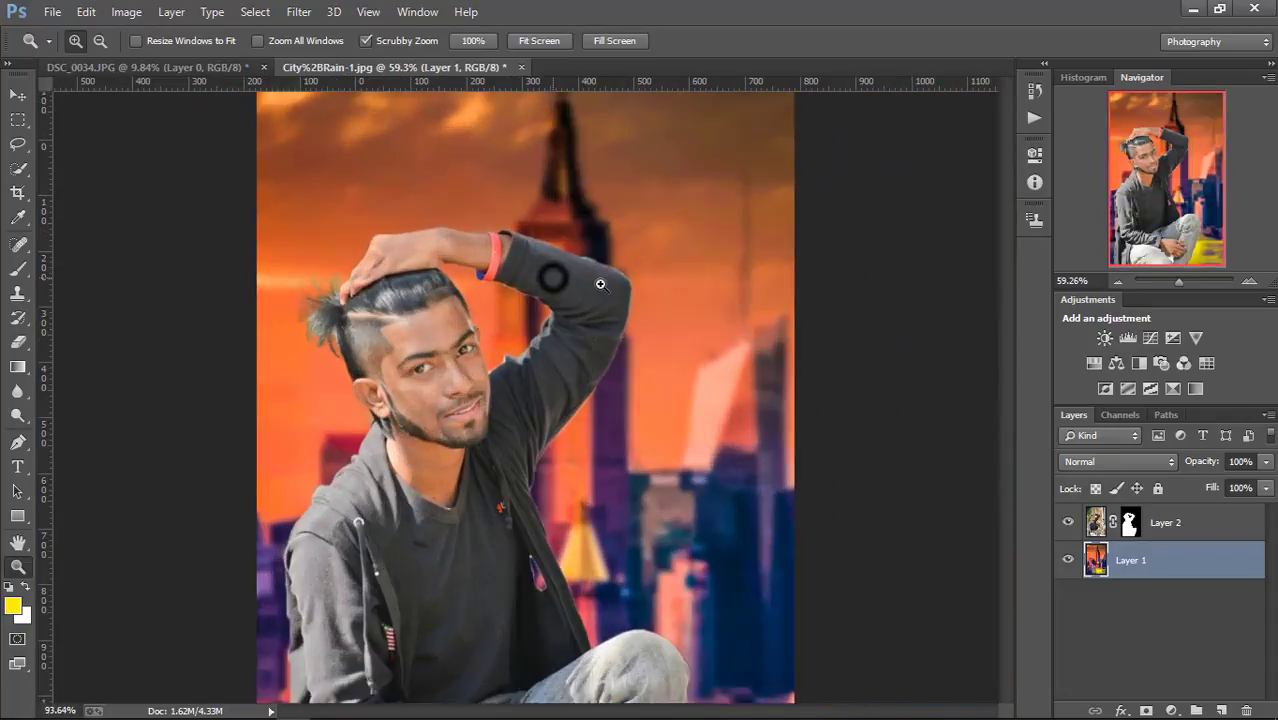
drag(596, 333, 590, 285)
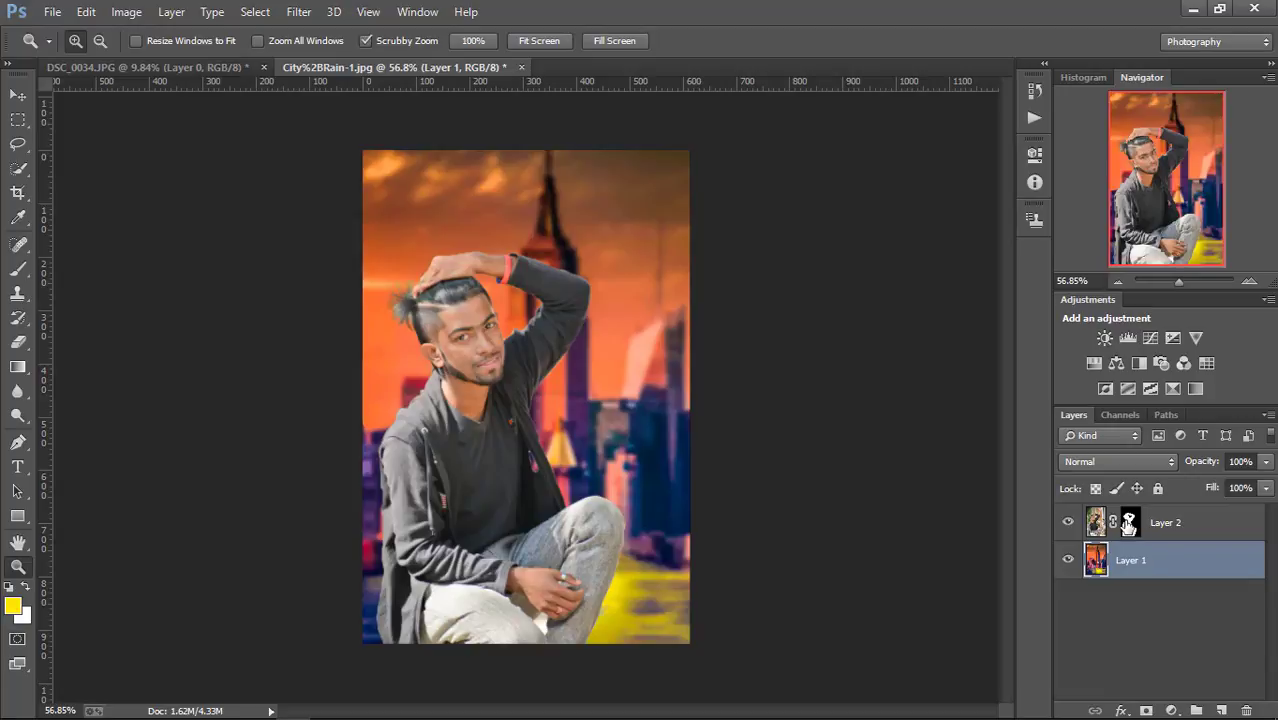
right_click(1128, 527)
click(1110, 580)
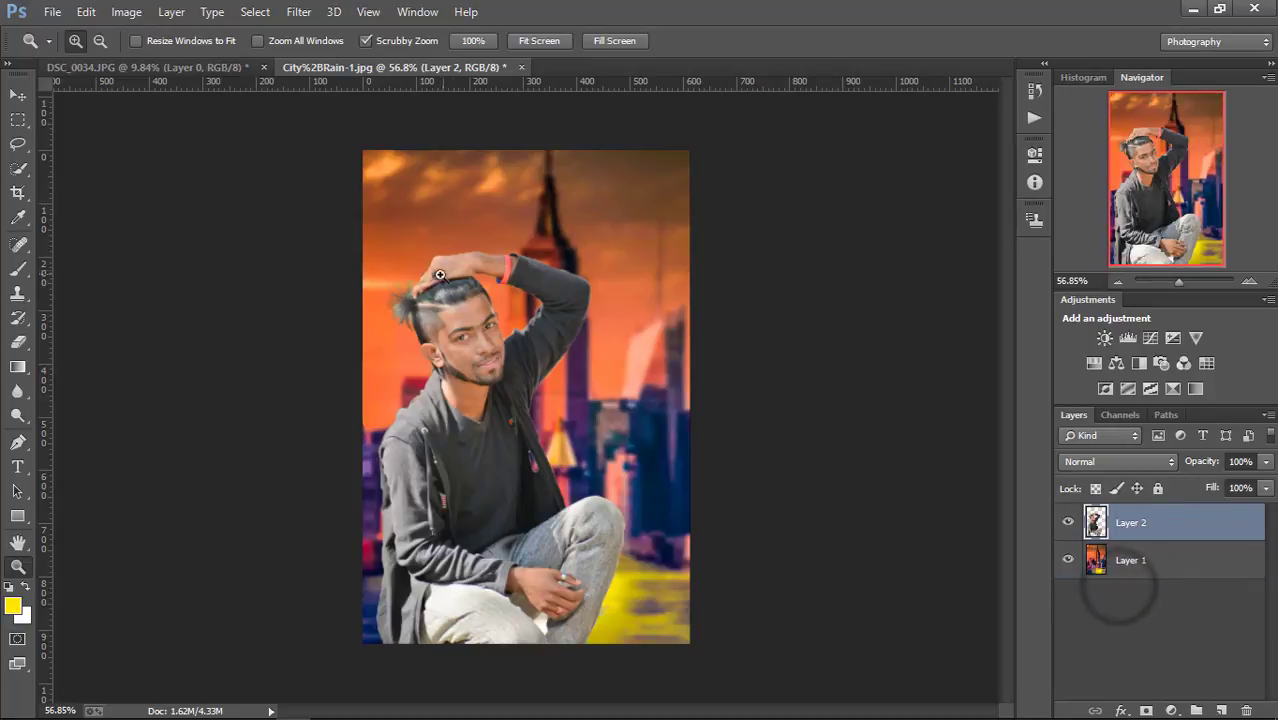
drag(439, 274, 431, 325)
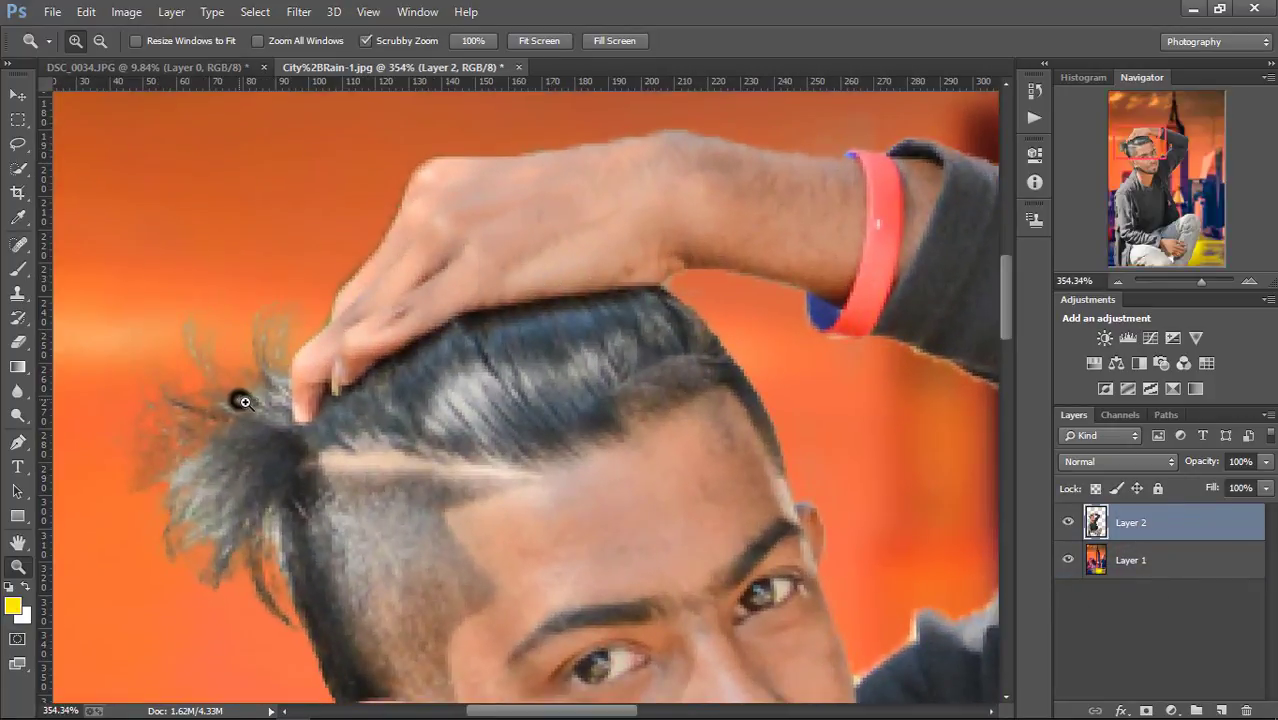
drag(243, 402, 258, 400)
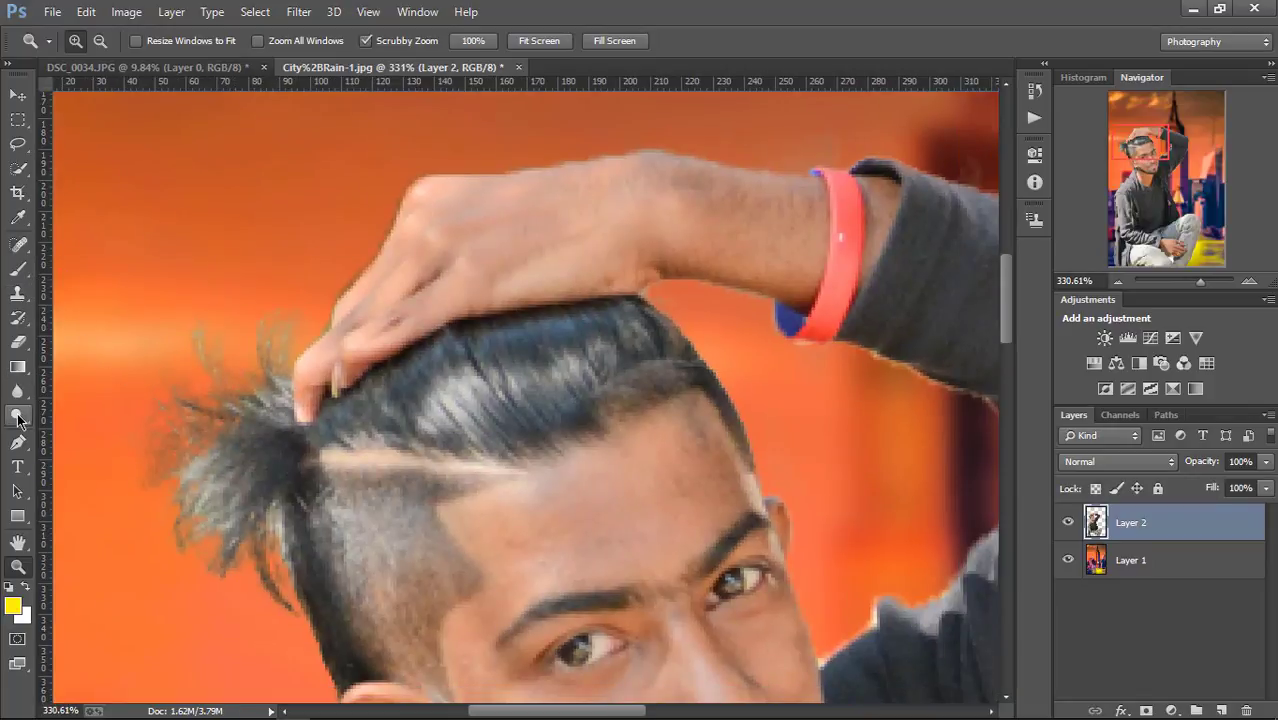
click(18, 419)
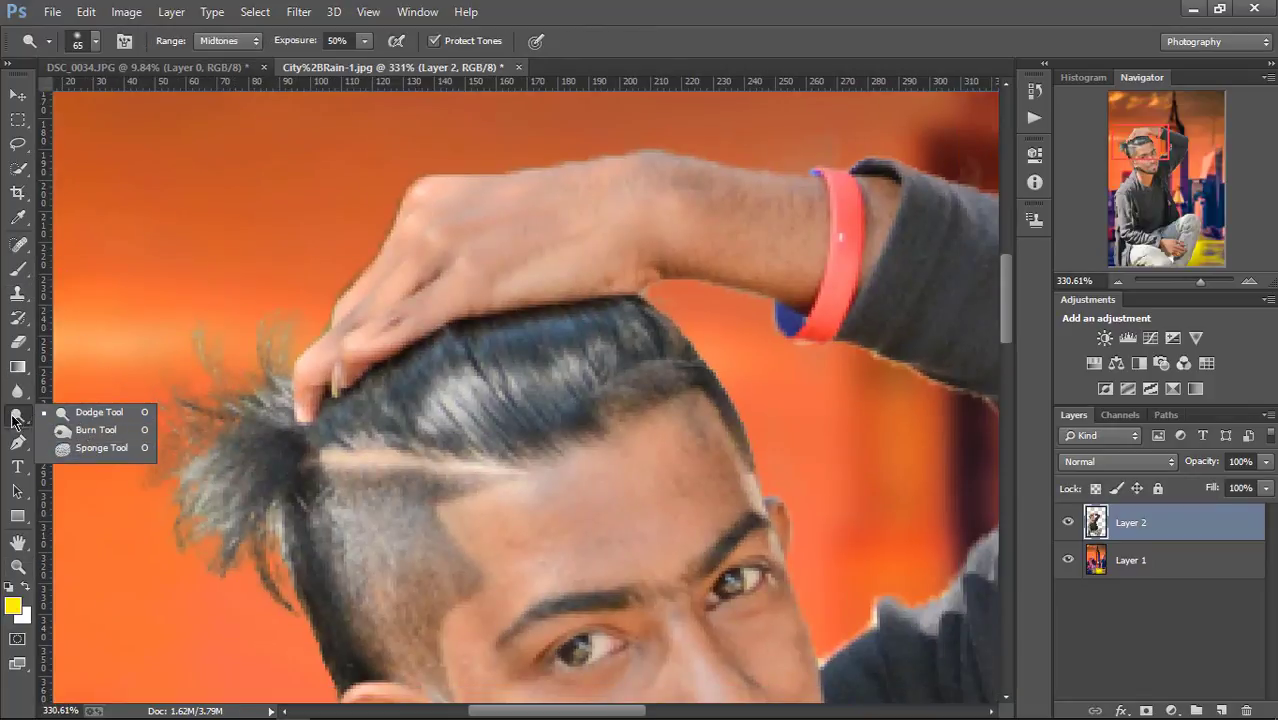
Step: Select the Smudge Tool with a bristle brush at about 21% strength
click(20, 390)
click(60, 424)
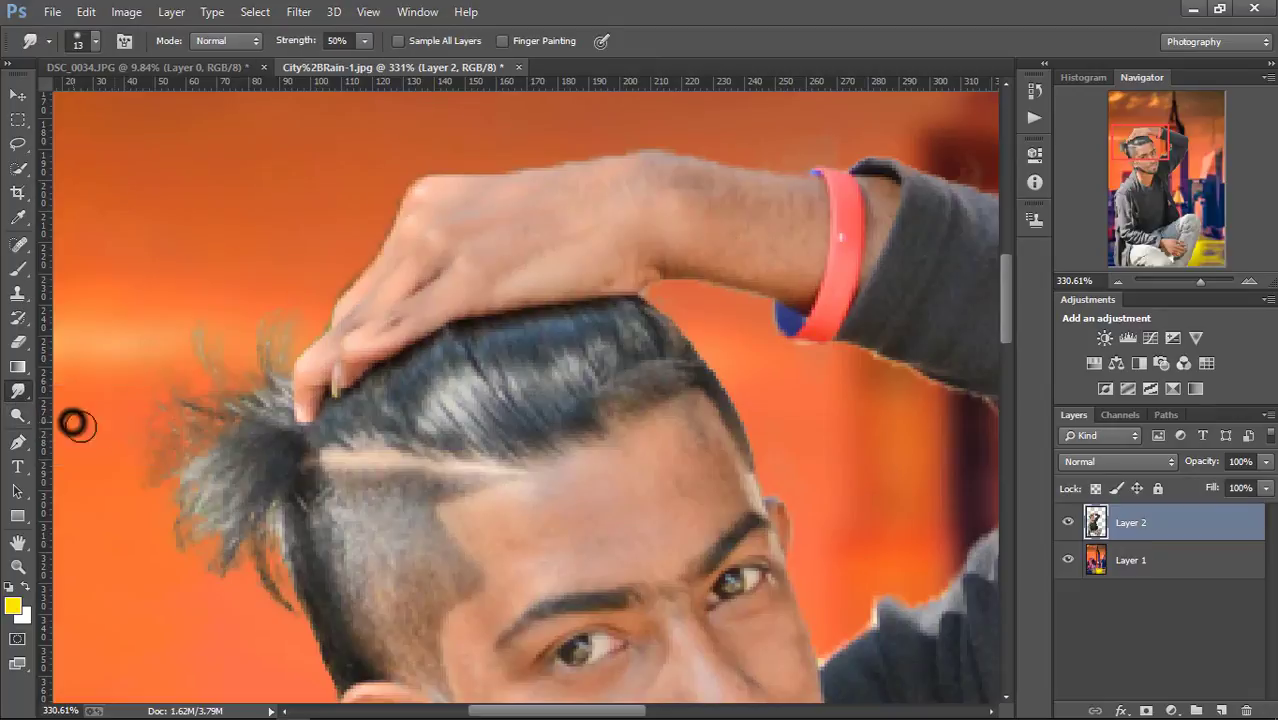
right_click(229, 459)
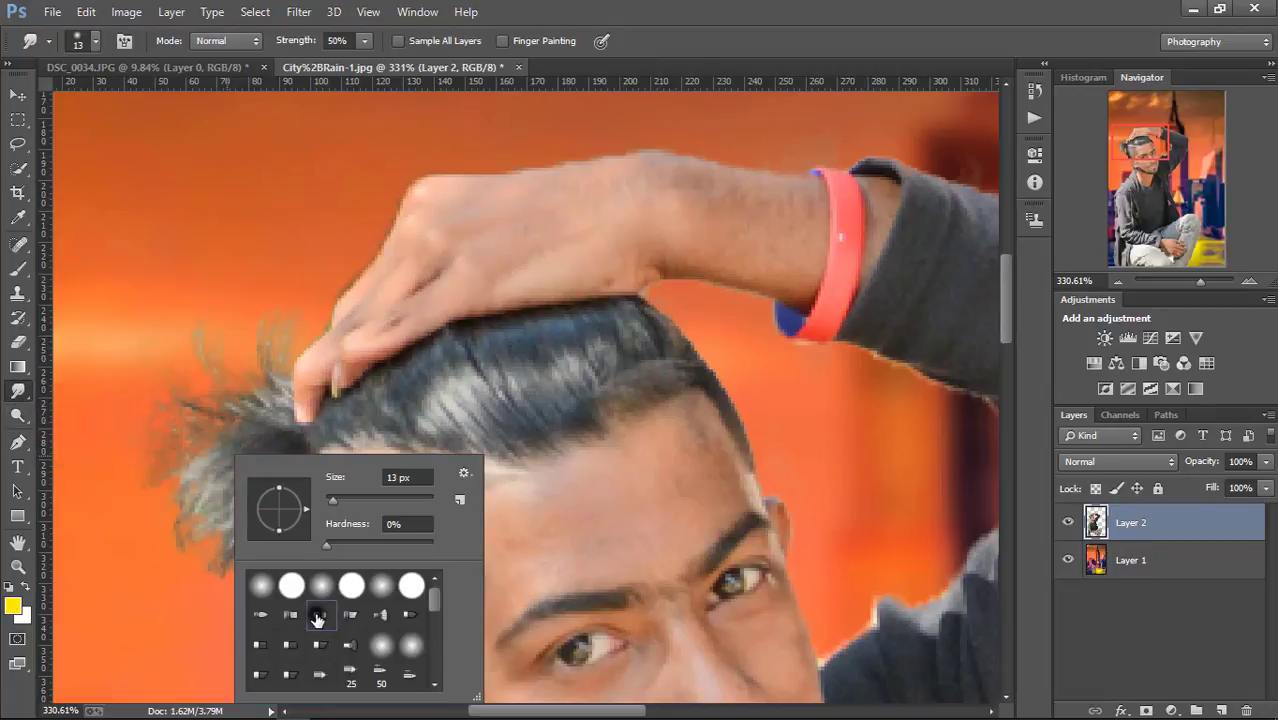
click(317, 619)
drag(365, 41, 336, 68)
right_click(267, 455)
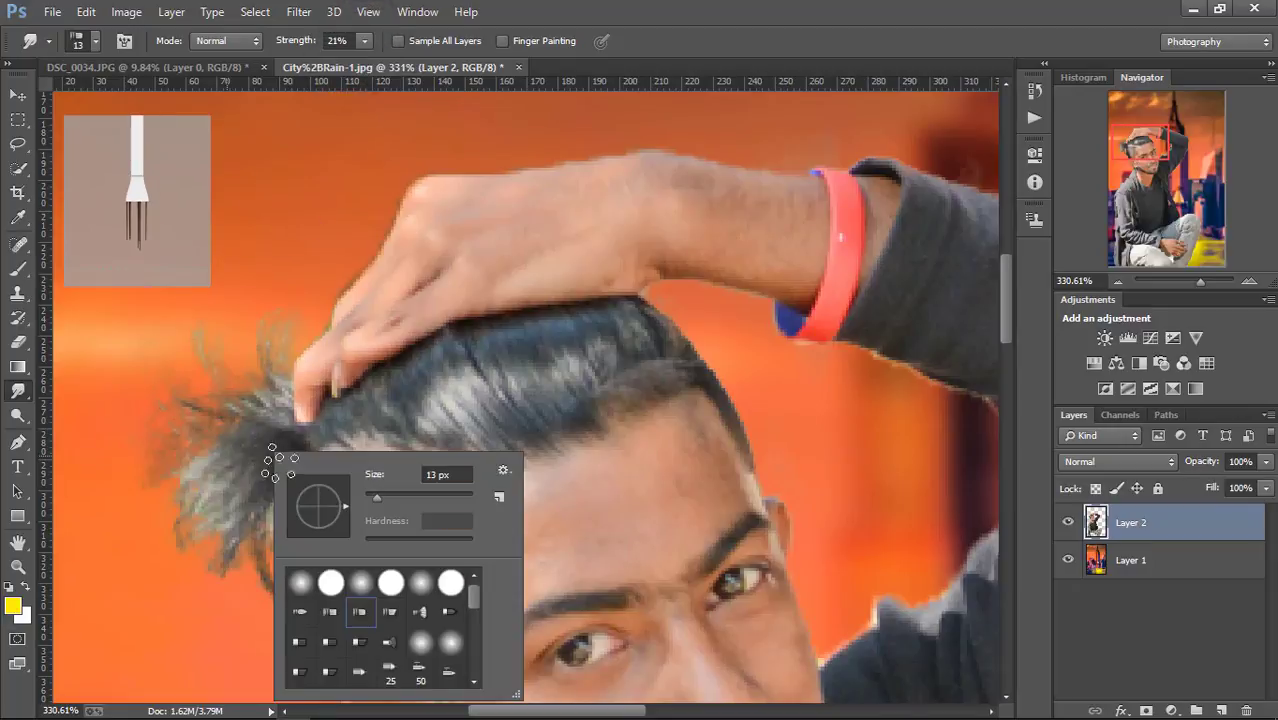
click(270, 424)
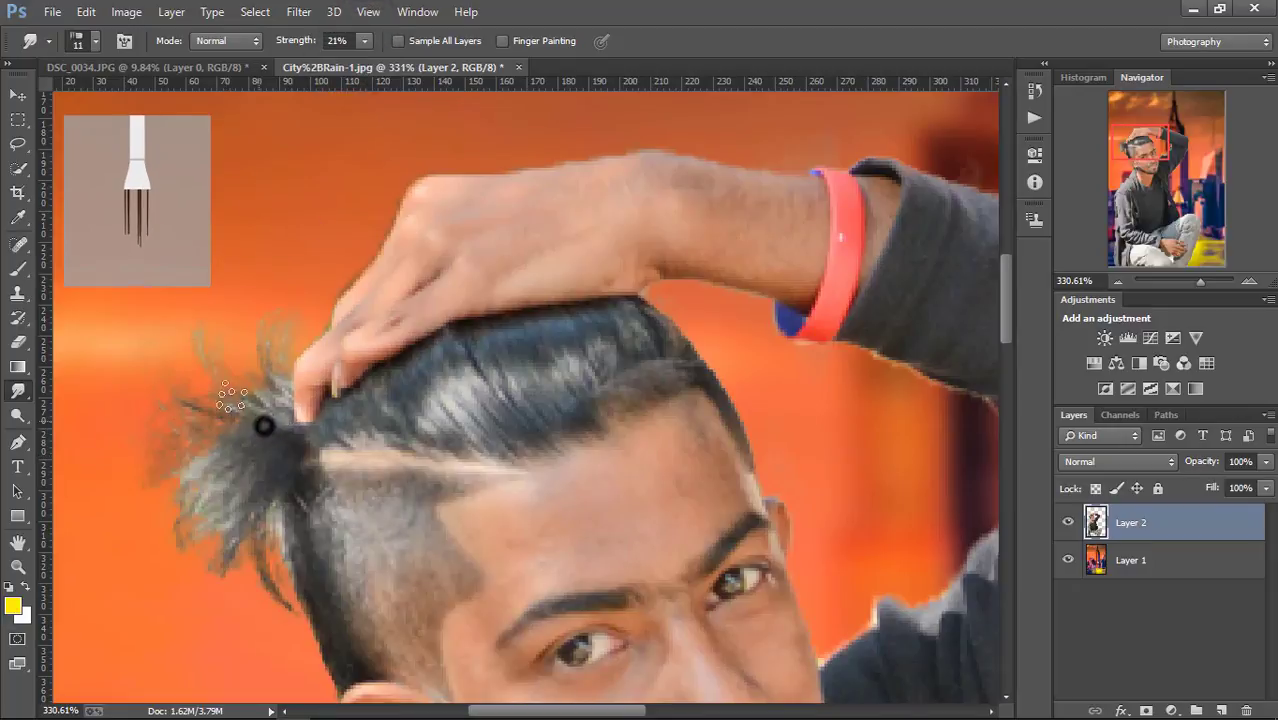
Step: Smudge wispy strands out of the hair tuft and soften the hairline
drag(270, 424, 200, 357)
mouse_move(257, 414)
mouse_down()
mouse_move(200, 365)
mouse_move(257, 434)
mouse_move(245, 456)
mouse_move(259, 466)
mouse_up()
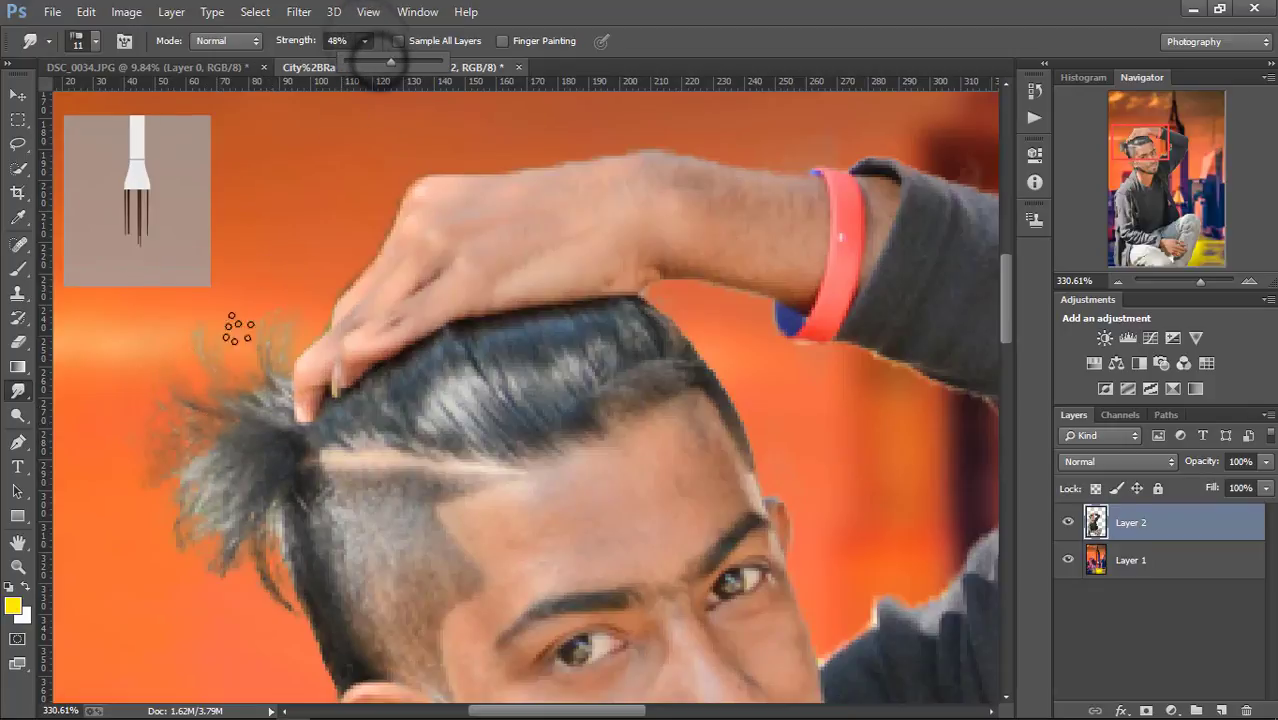
mouse_move(268, 412)
mouse_down()
mouse_move(277, 366)
mouse_move(257, 456)
mouse_move(193, 481)
mouse_move(188, 465)
mouse_move(188, 505)
mouse_move(201, 516)
mouse_move(220, 499)
mouse_move(248, 540)
mouse_move(237, 522)
mouse_move(228, 548)
mouse_move(208, 520)
mouse_up()
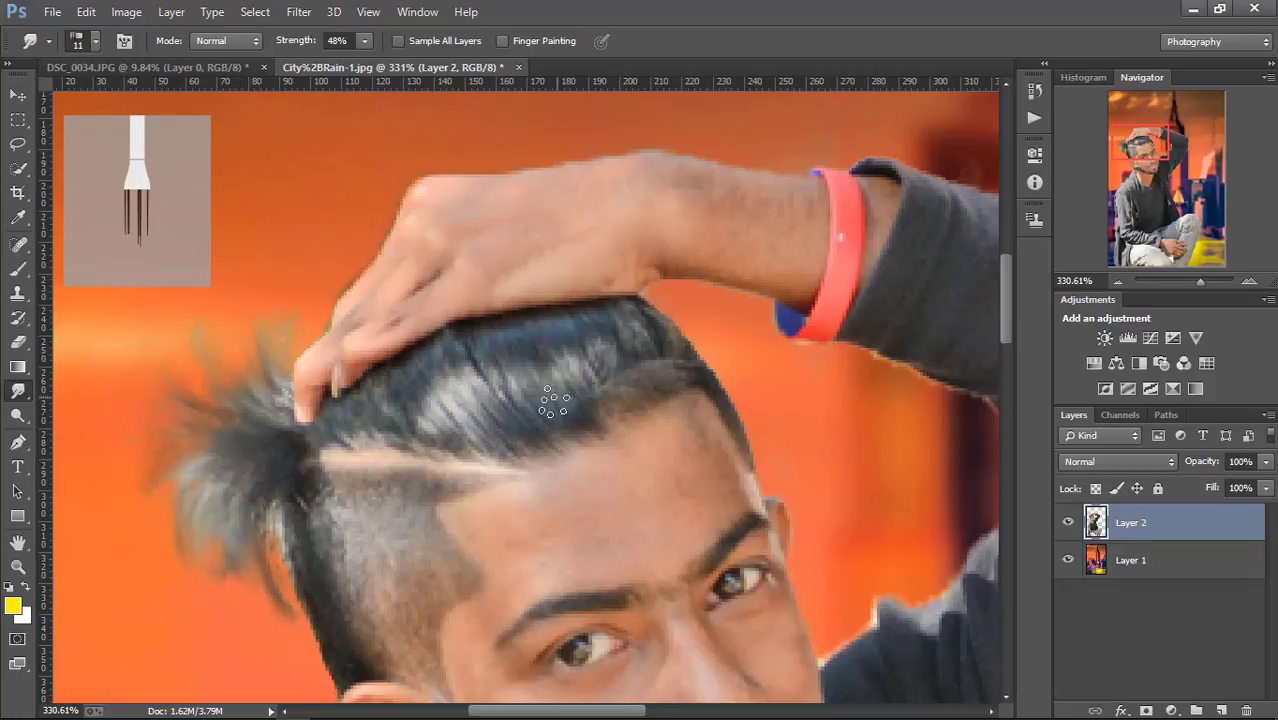
mouse_move(543, 440)
mouse_down()
mouse_move(508, 456)
mouse_move(471, 442)
mouse_up()
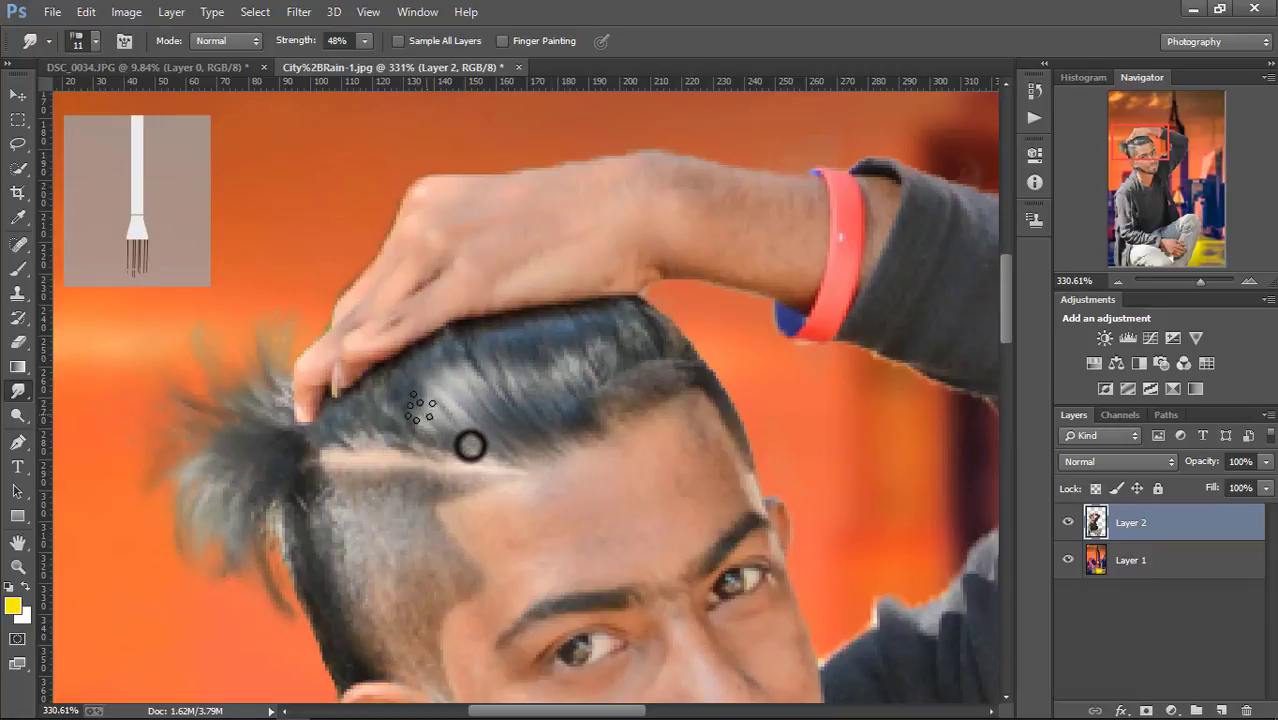
Step: Switch to a 10 px round brush and smudge along the forehead parting
right_click(526, 477)
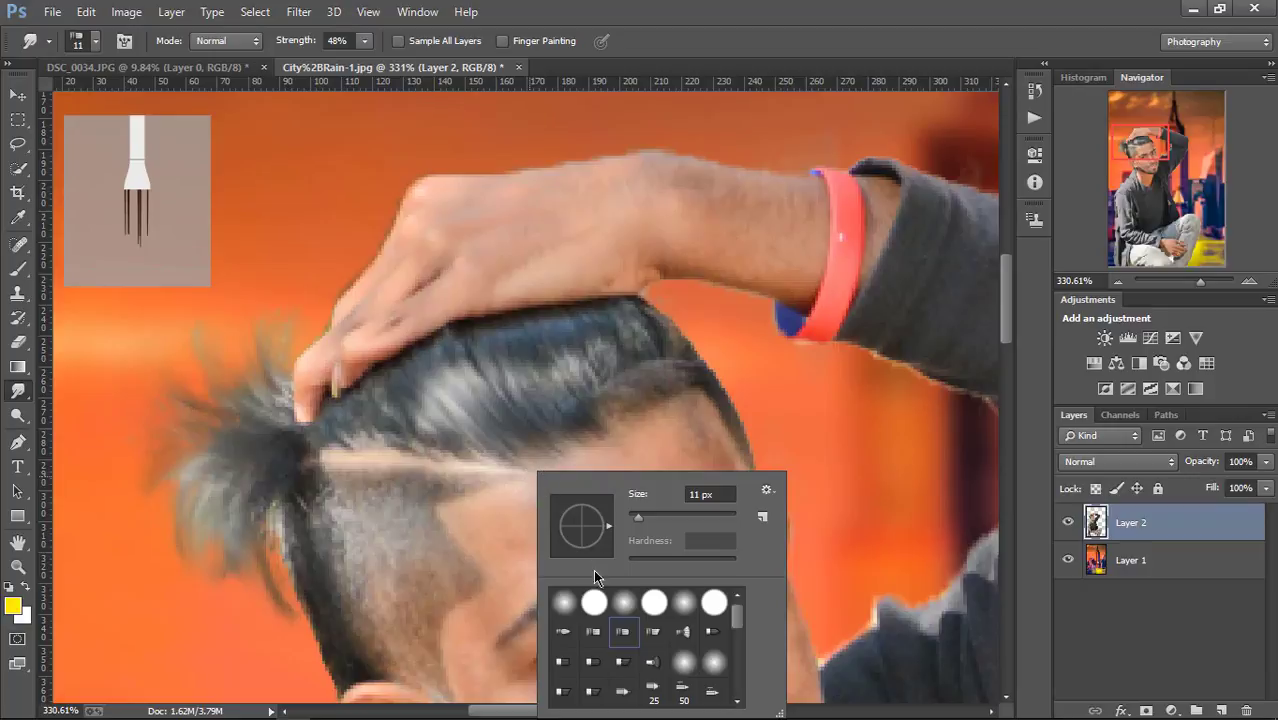
click(594, 604)
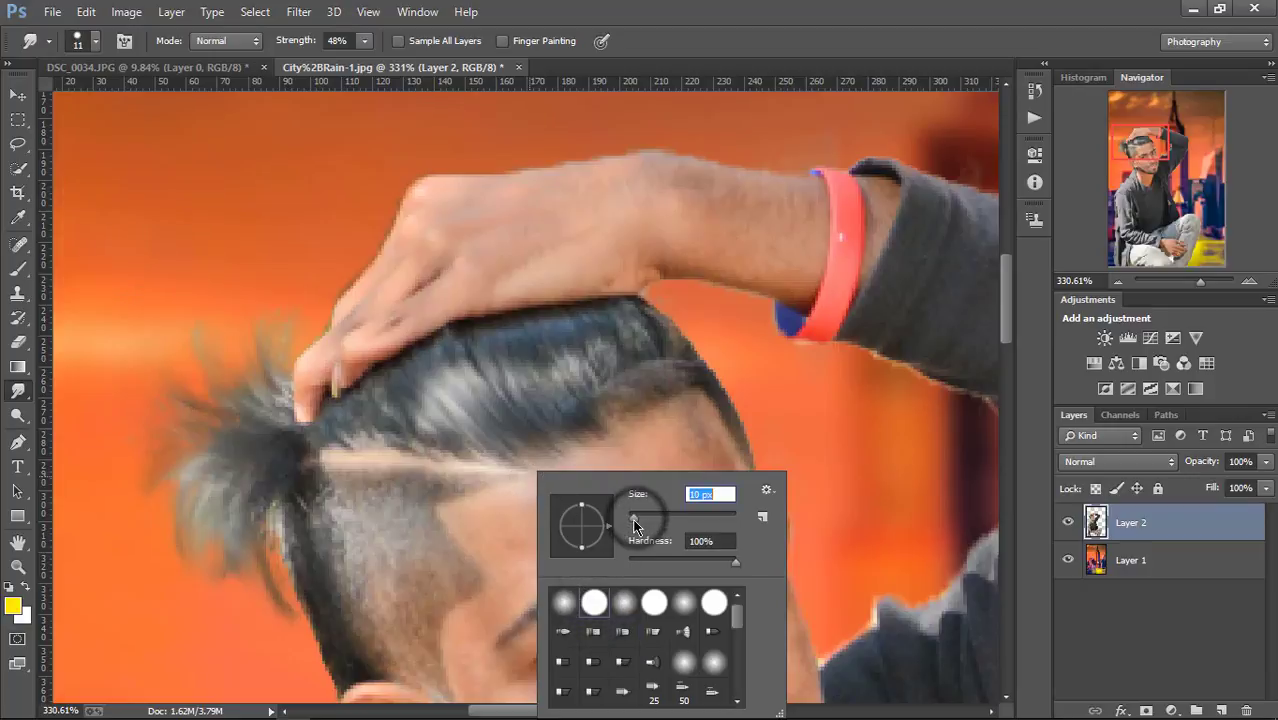
drag(637, 523, 606, 512)
key(Return)
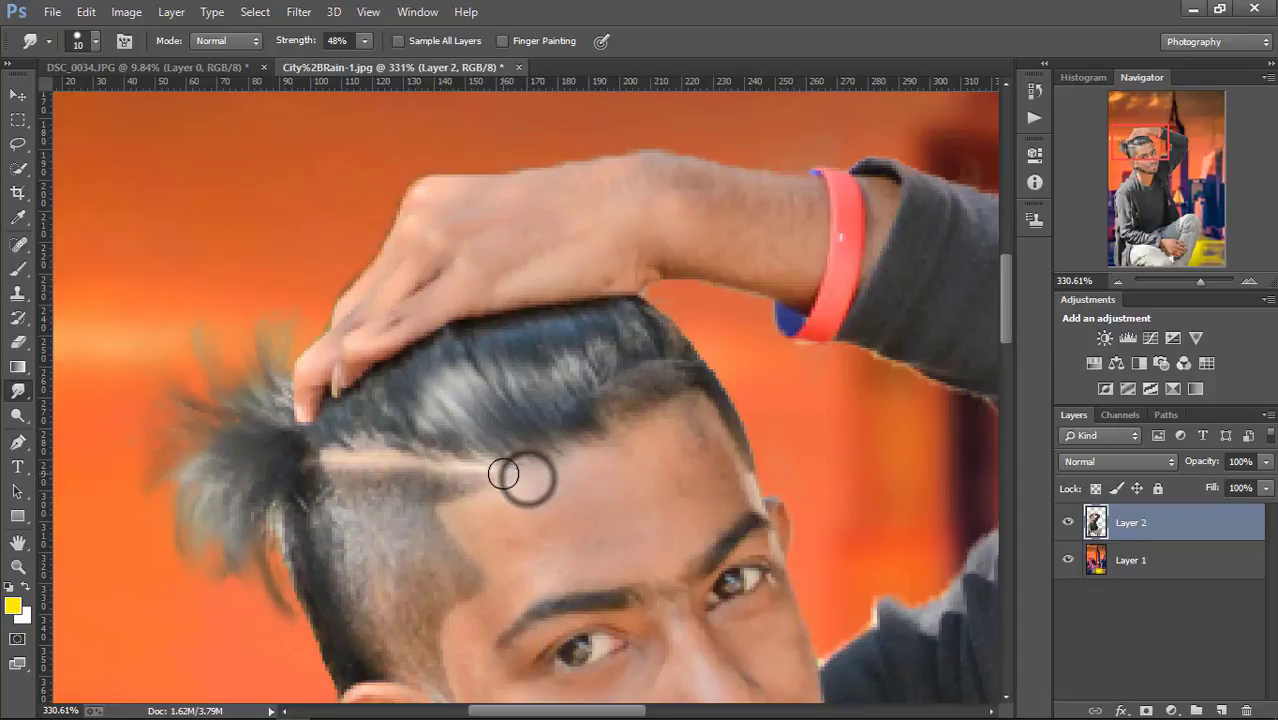
drag(525, 475, 428, 468)
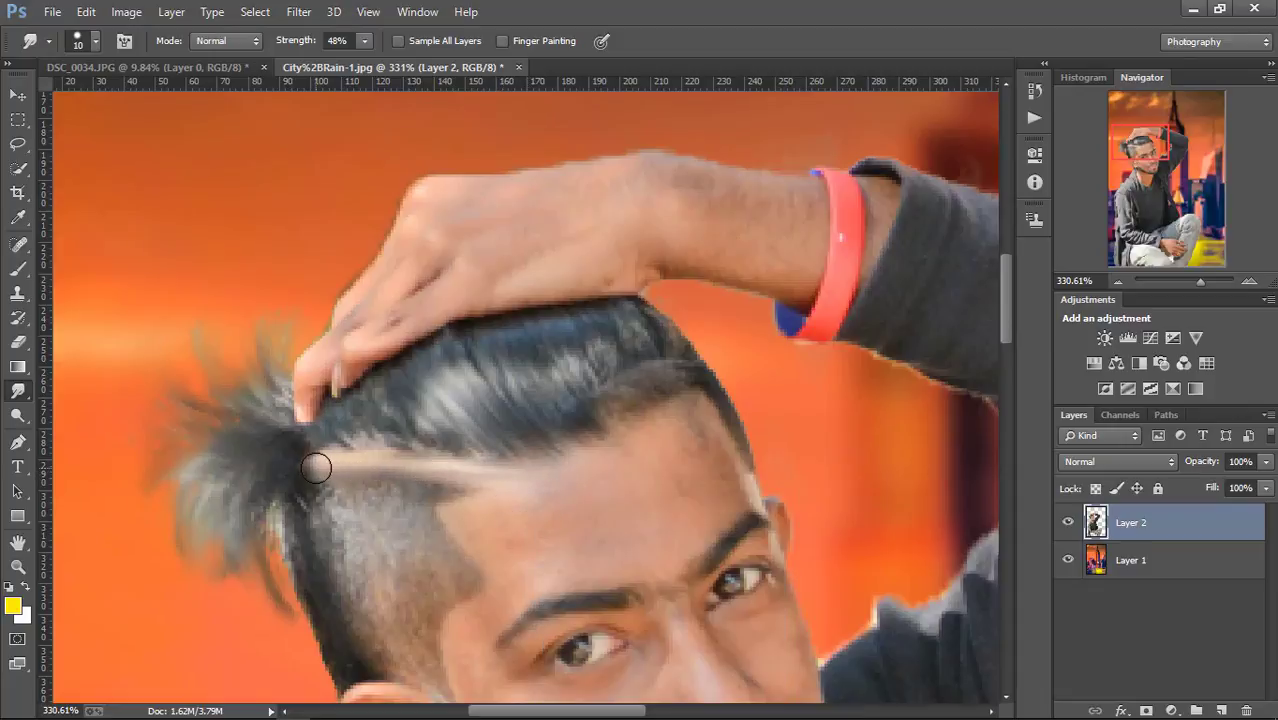
click(18, 567)
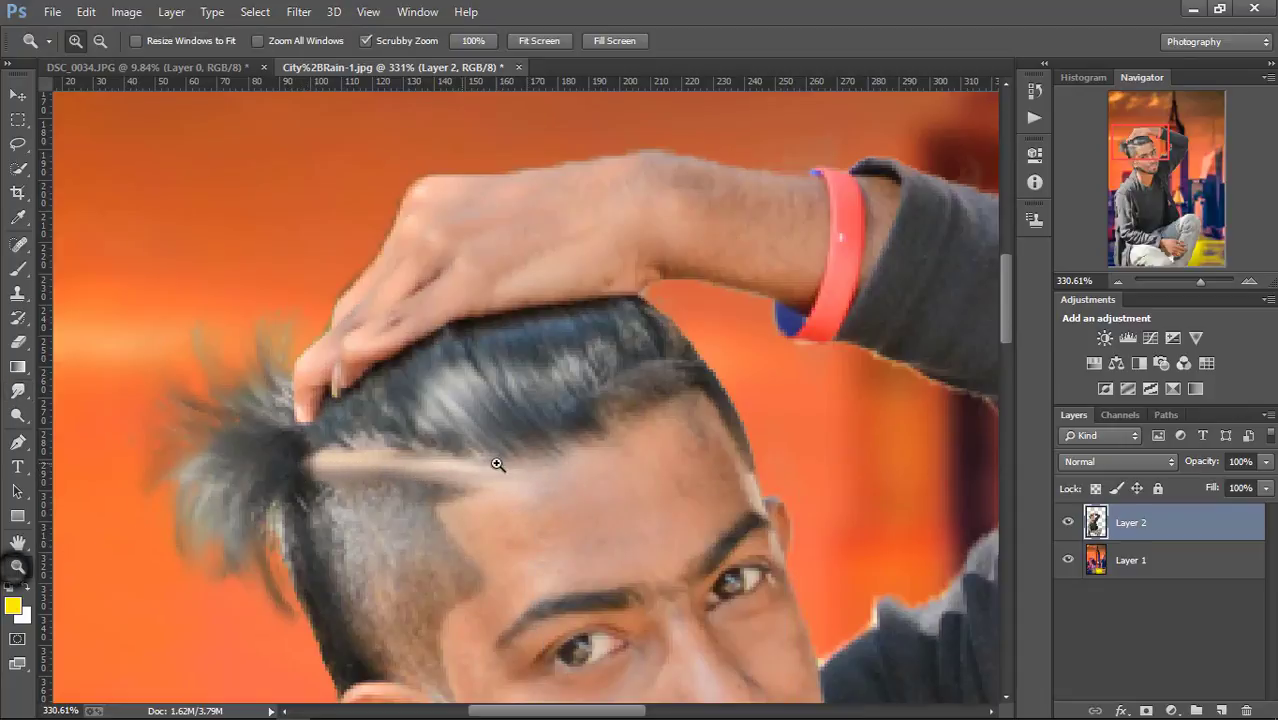
drag(490, 462, 371, 457)
drag(465, 474, 476, 478)
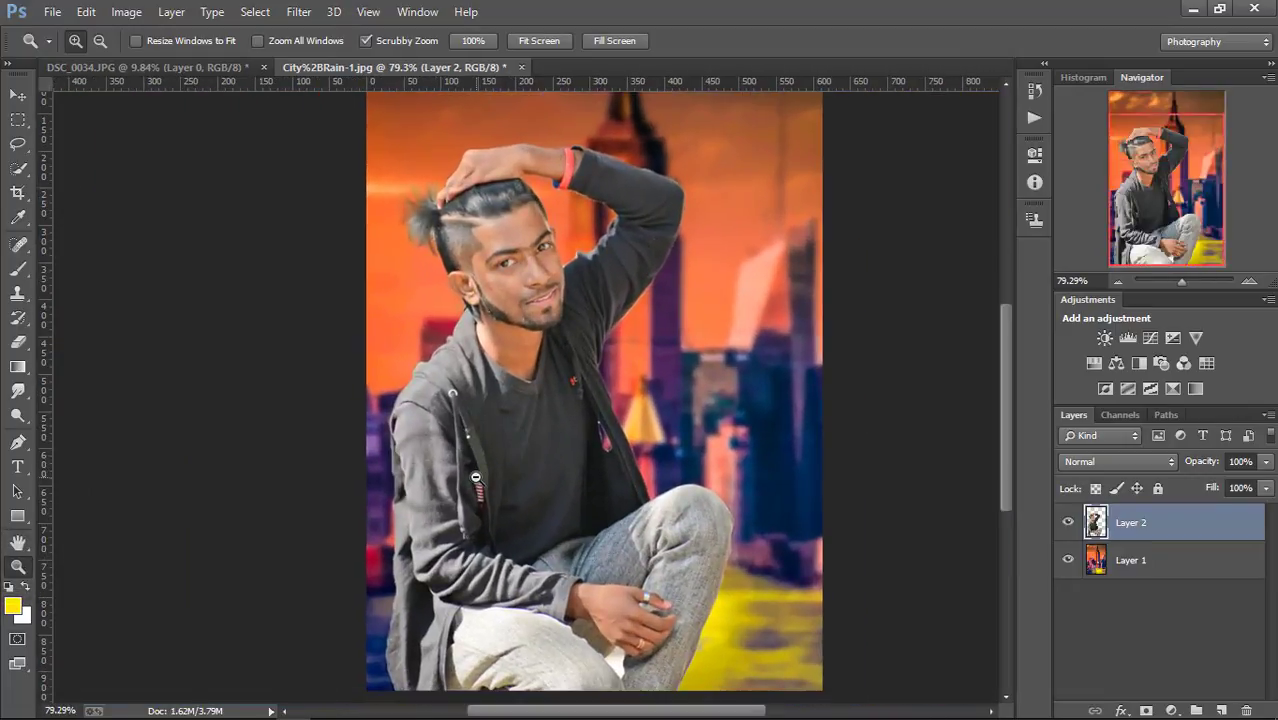
drag(578, 477, 541, 471)
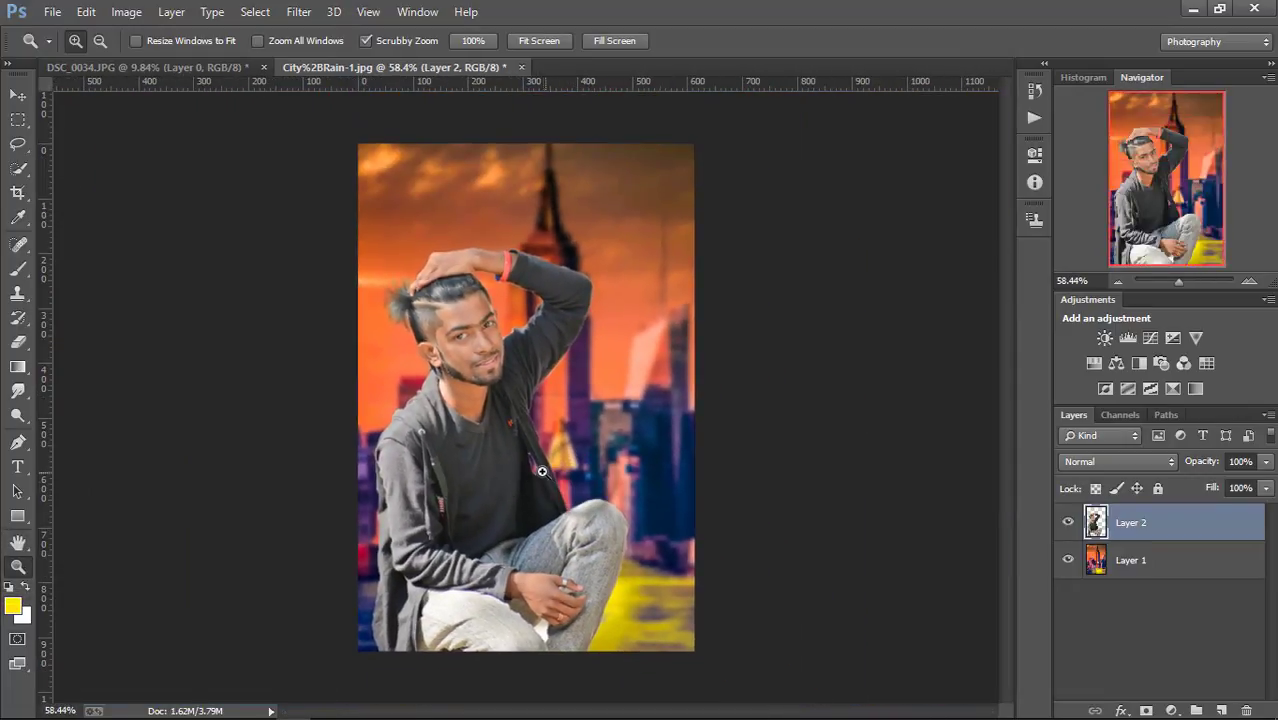
right_click(1153, 526)
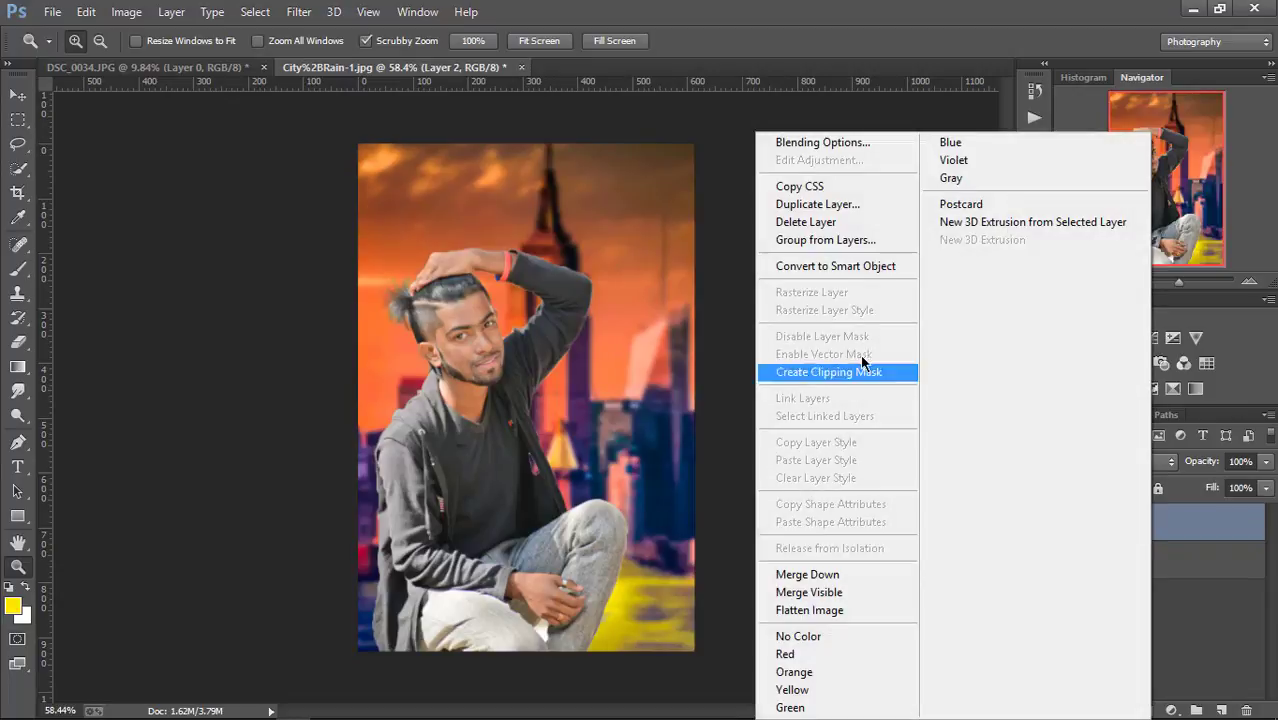
click(299, 12)
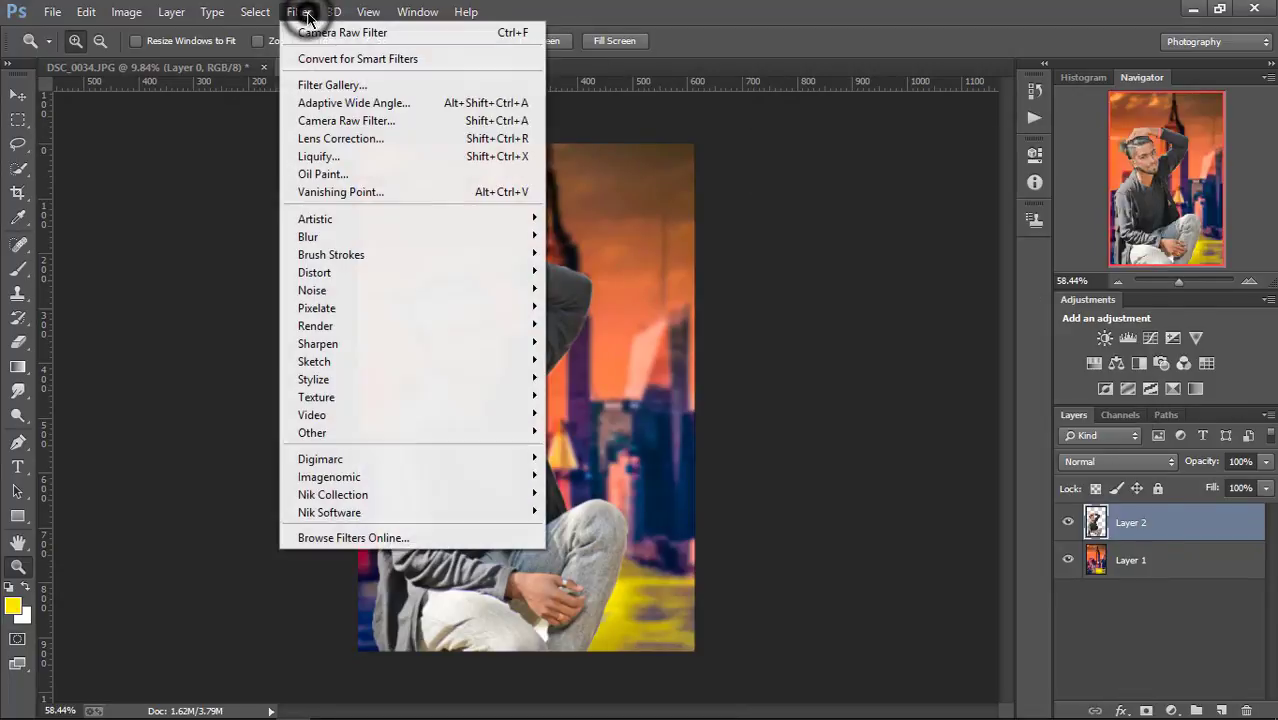
click(381, 122)
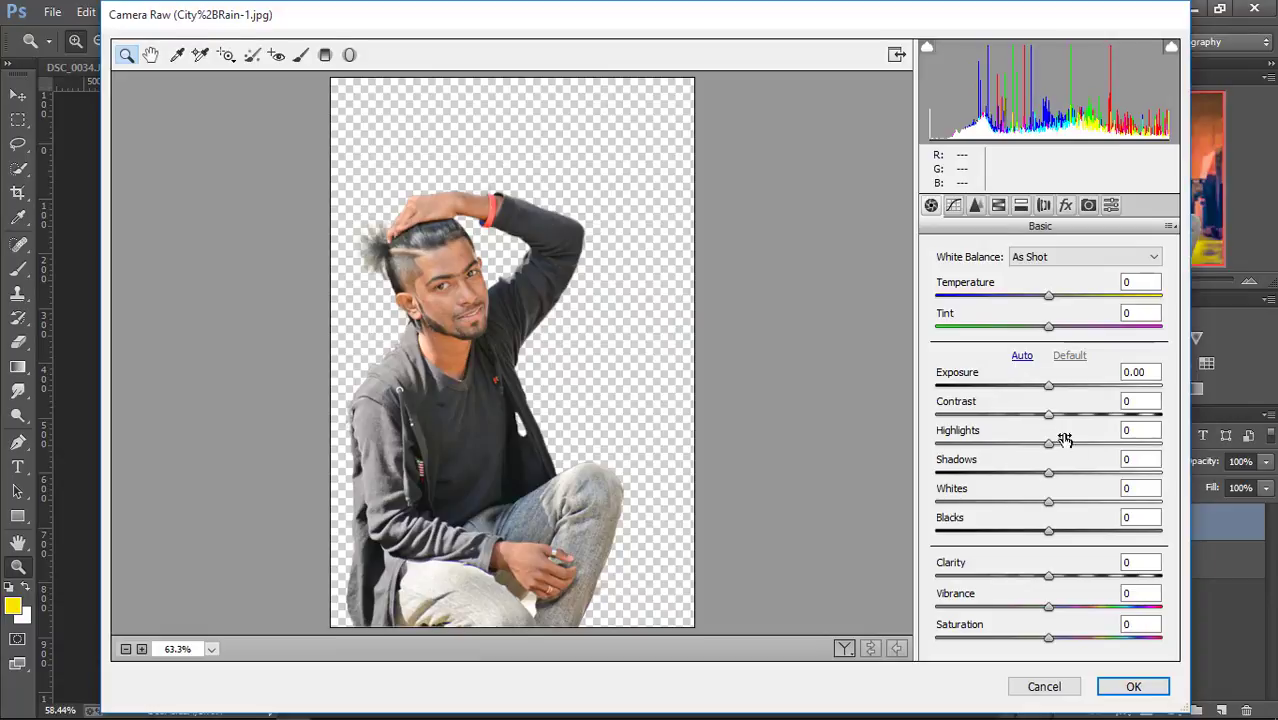
click(1041, 686)
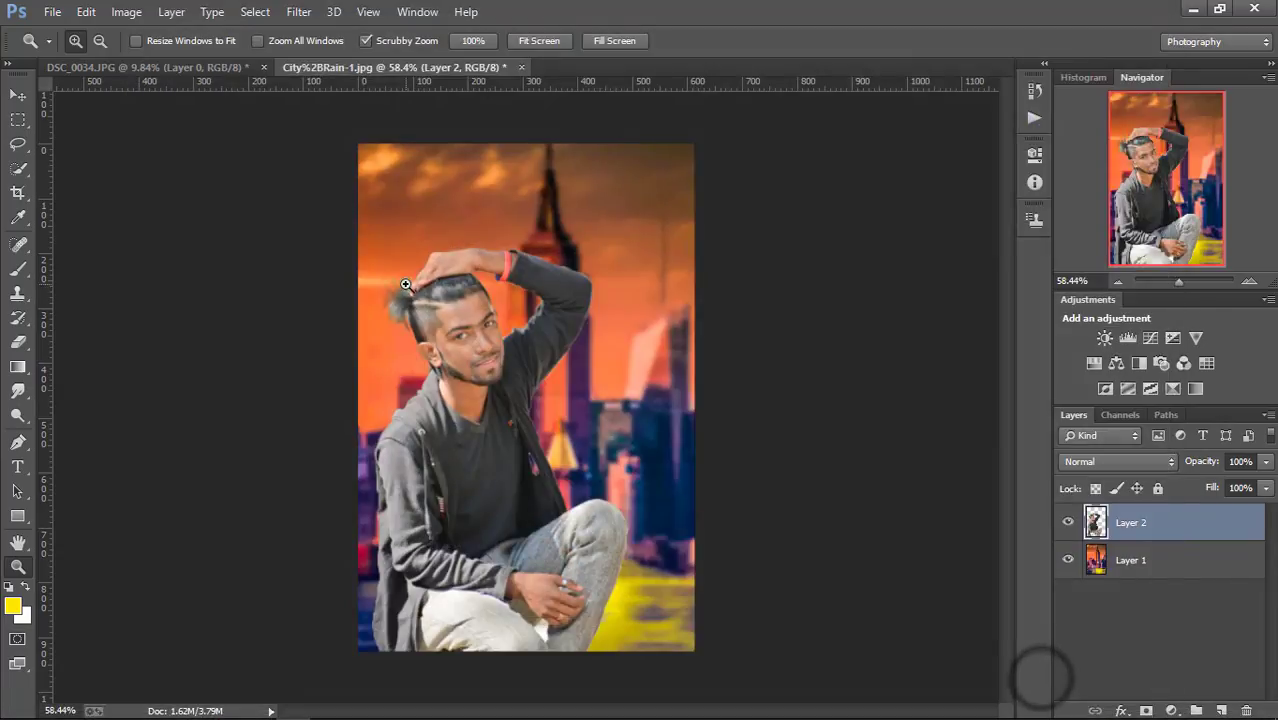
mouse_move(415, 283)
mouse_down()
mouse_move(479, 284)
mouse_move(598, 434)
mouse_up()
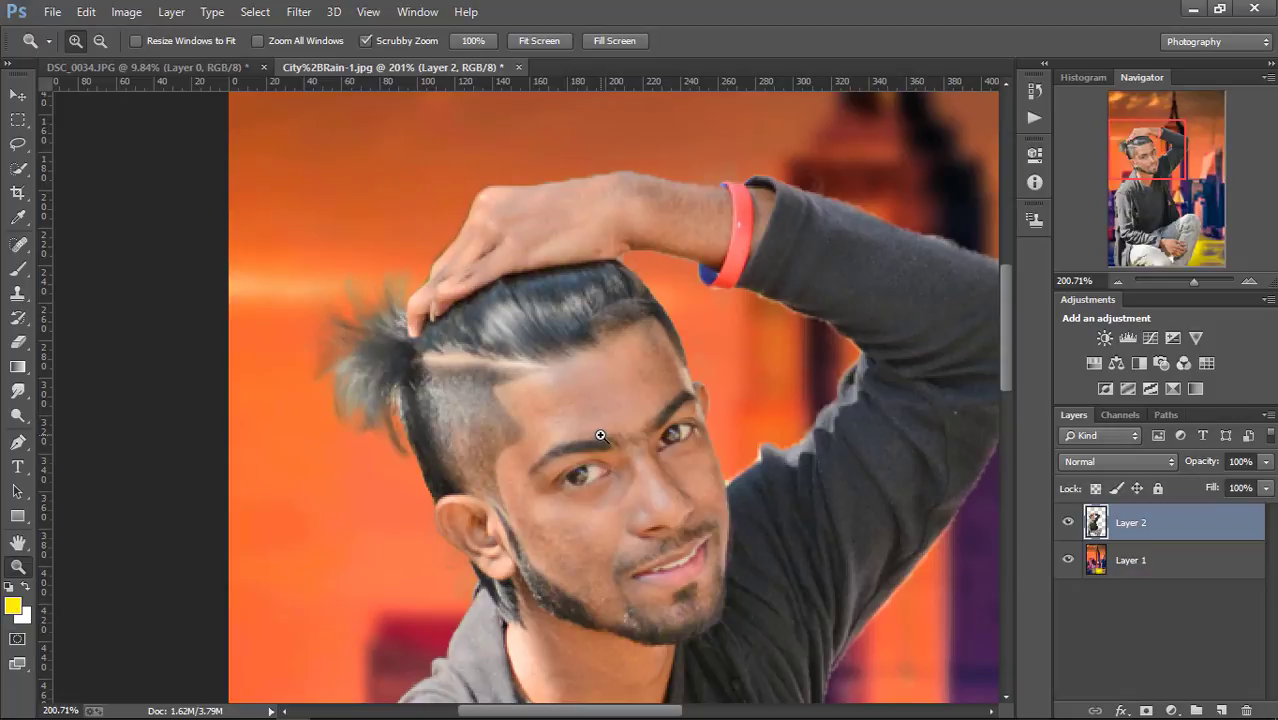
drag(568, 389, 582, 389)
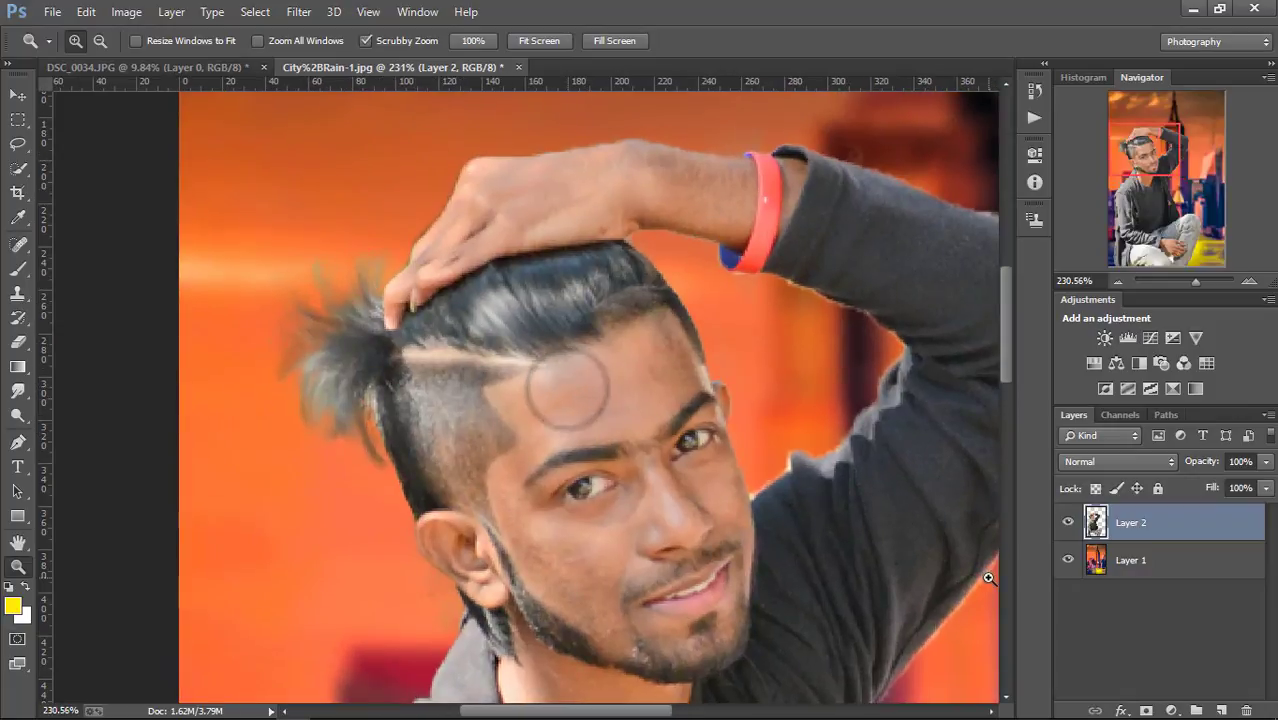